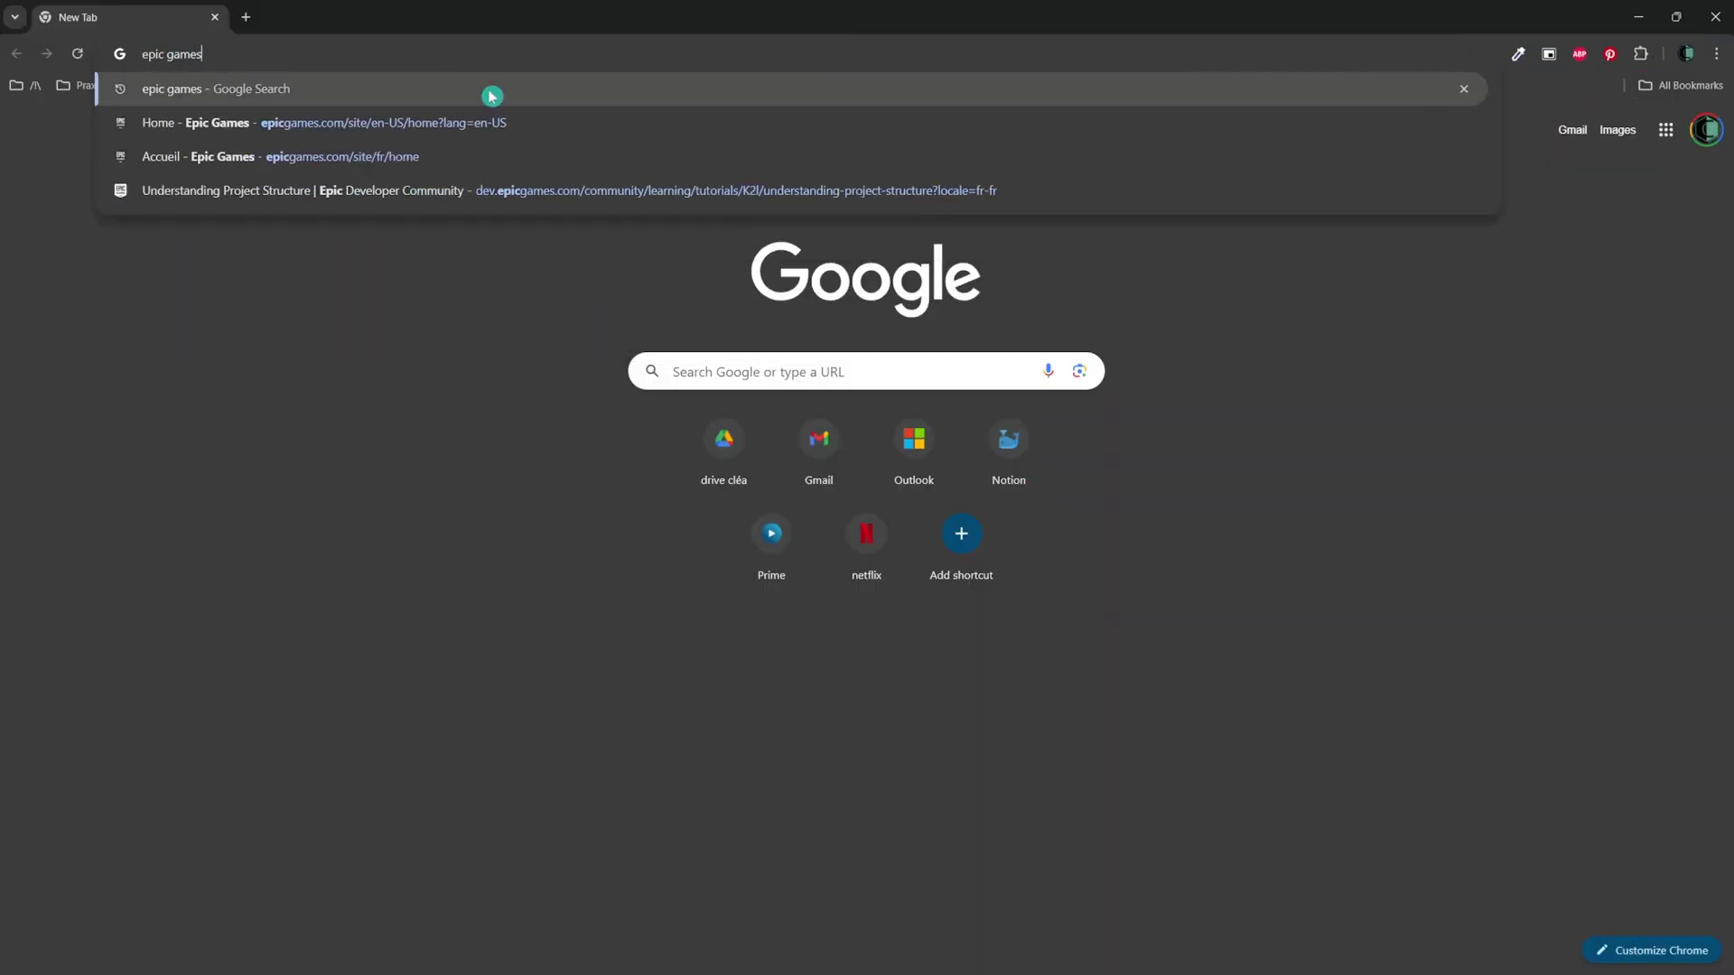
Go to the Epic Games home page and start creating a new account from Sign In.
left_click(503, 122)
left_click(1587, 105)
left_click(904, 837)
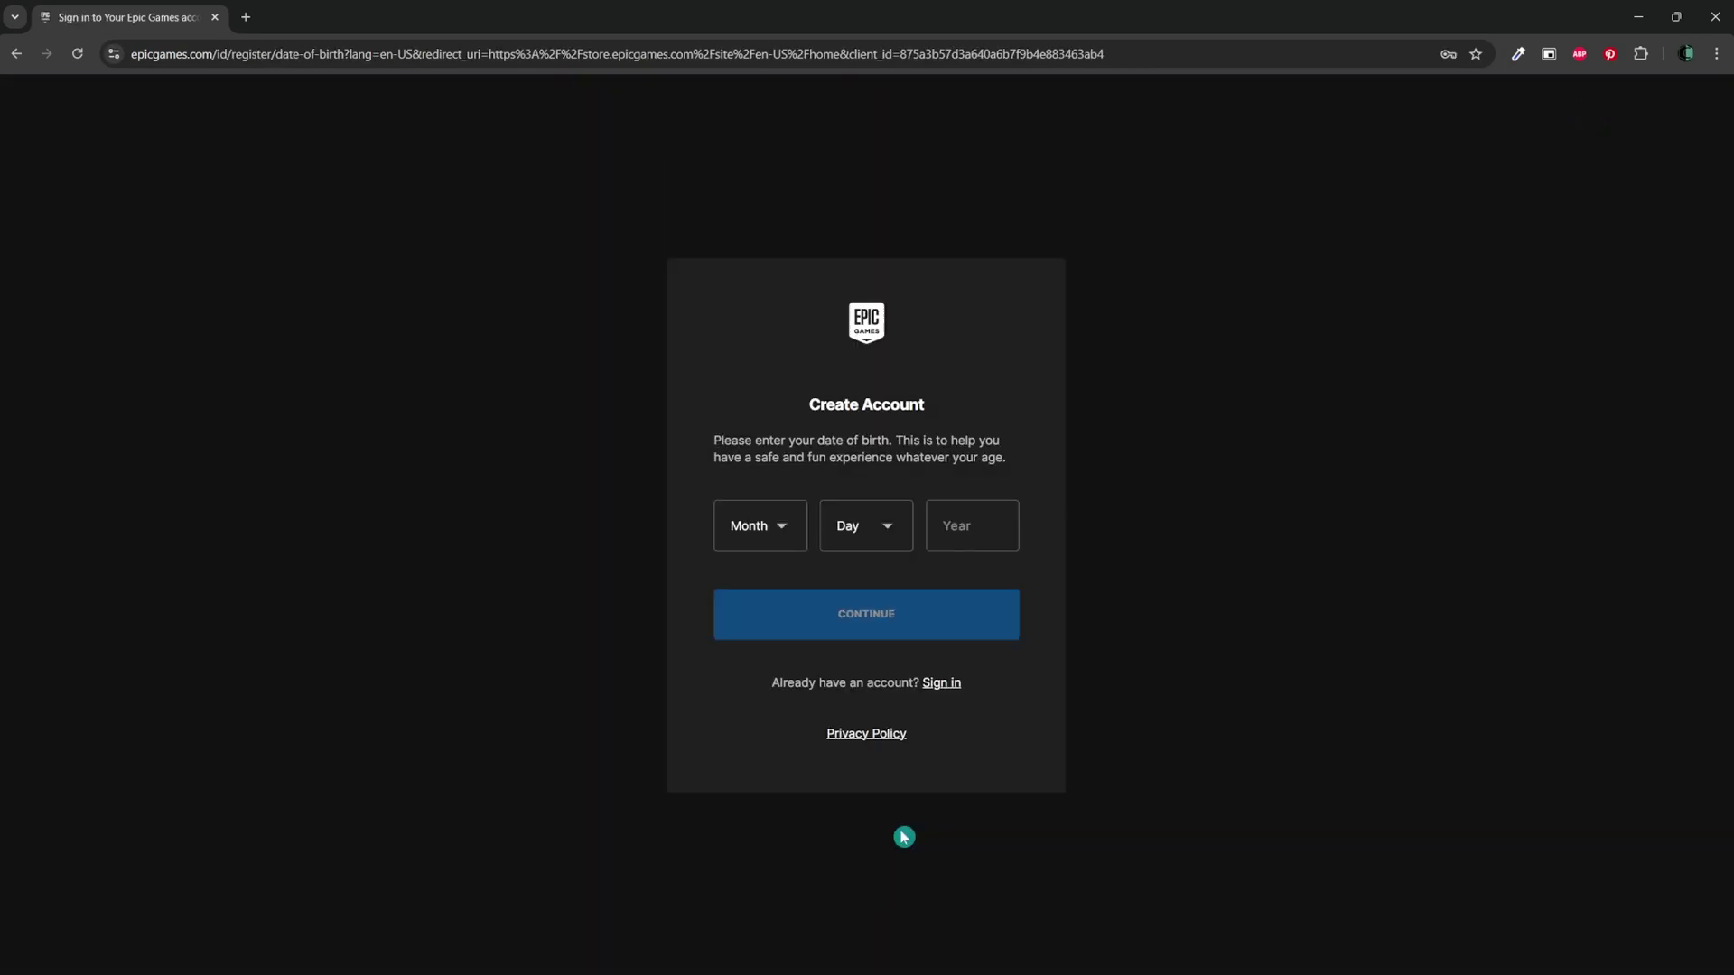
Enter the date of birth with birth year 1999 and continue.
left_click(761, 526)
left_click(894, 530)
left_click(971, 526)
type("1999")
left_click(940, 627)
Fill in the account's e-mail, first and last name, display name and password.
left_click(904, 365)
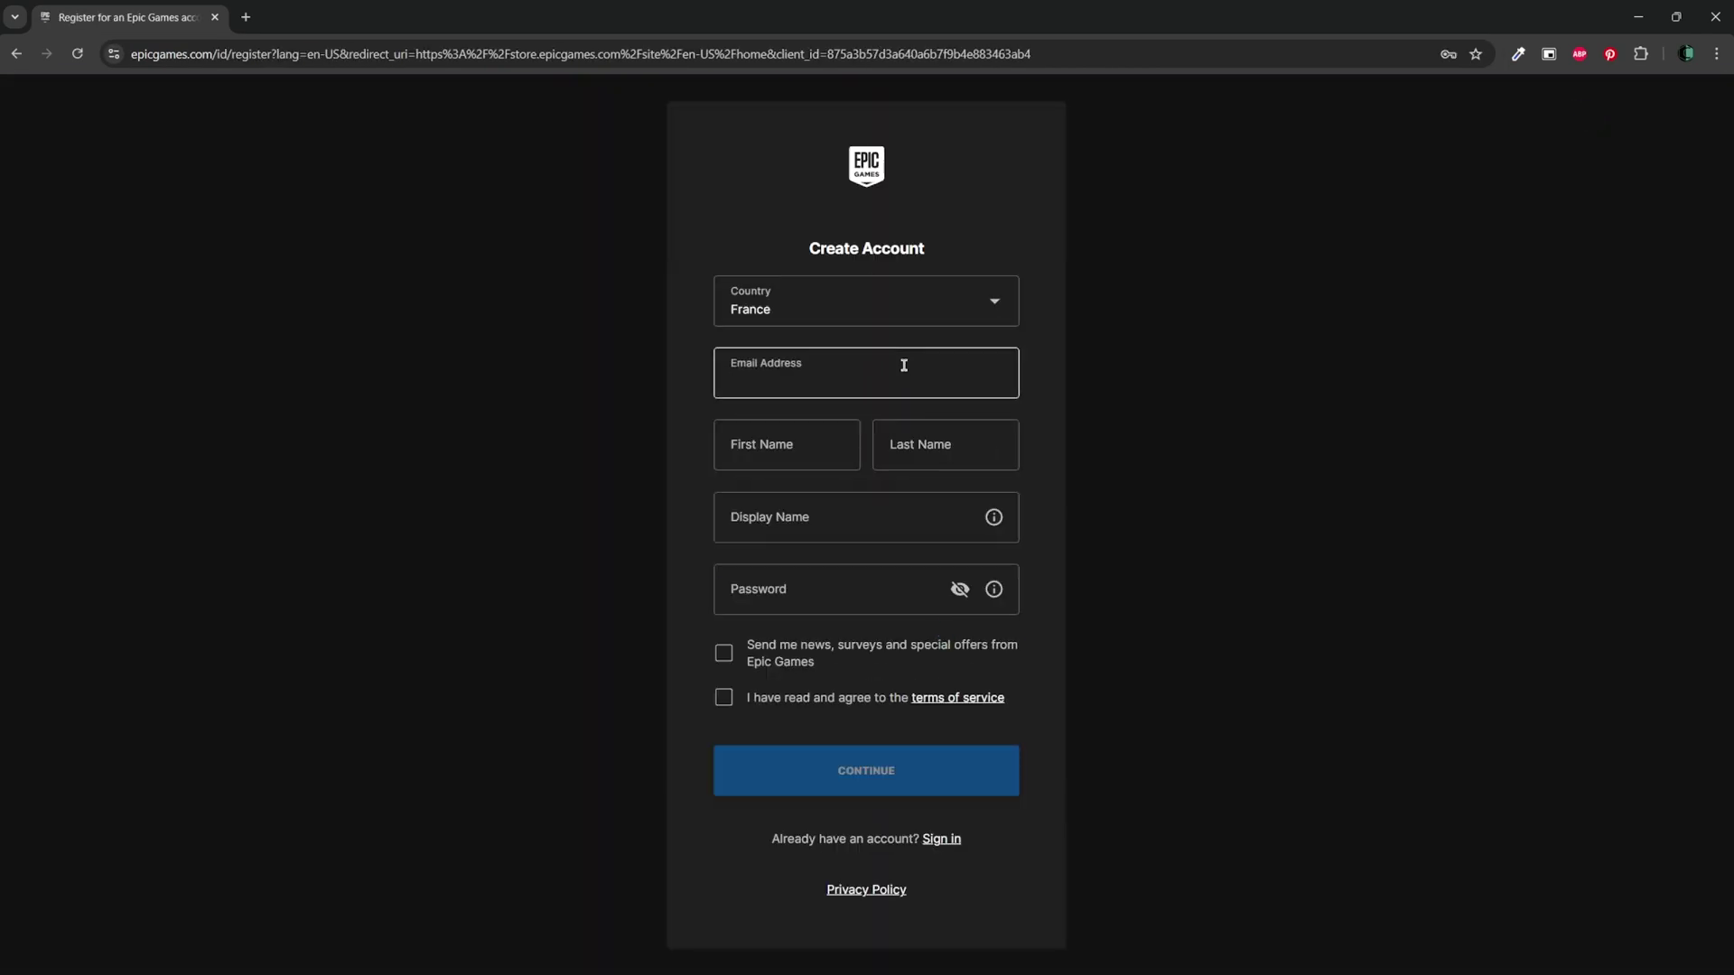
left_click(801, 432)
left_click(924, 457)
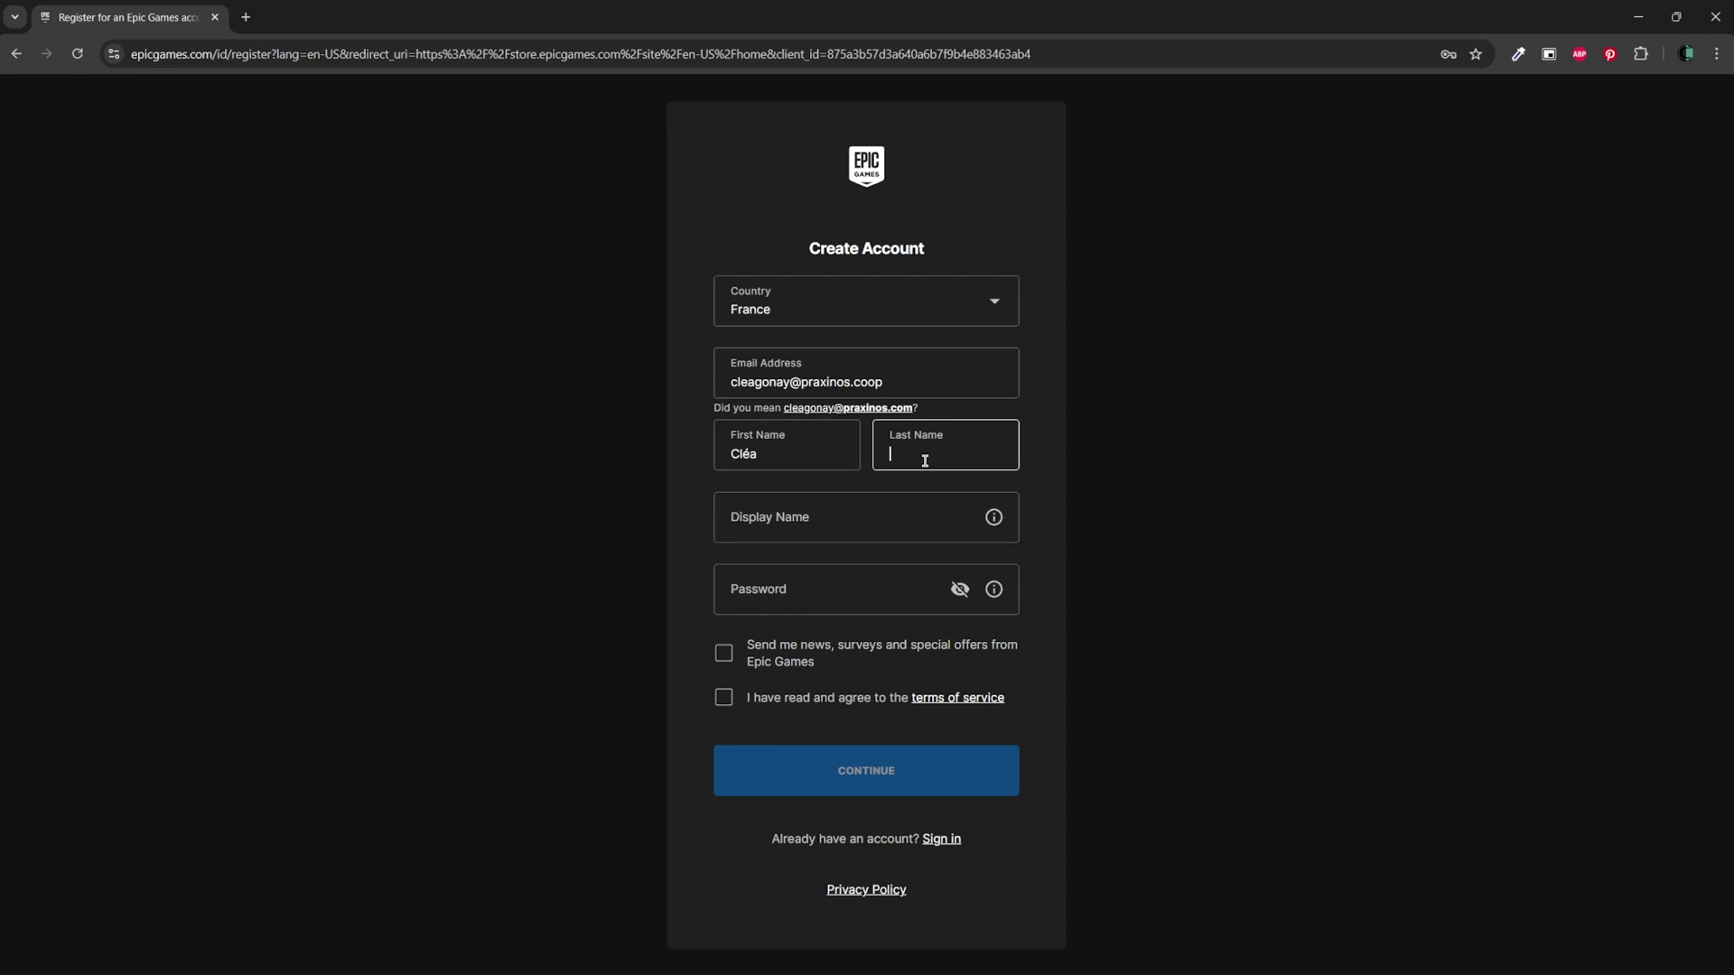
left_click(913, 536)
key("Tab")
key("ctrl+v")
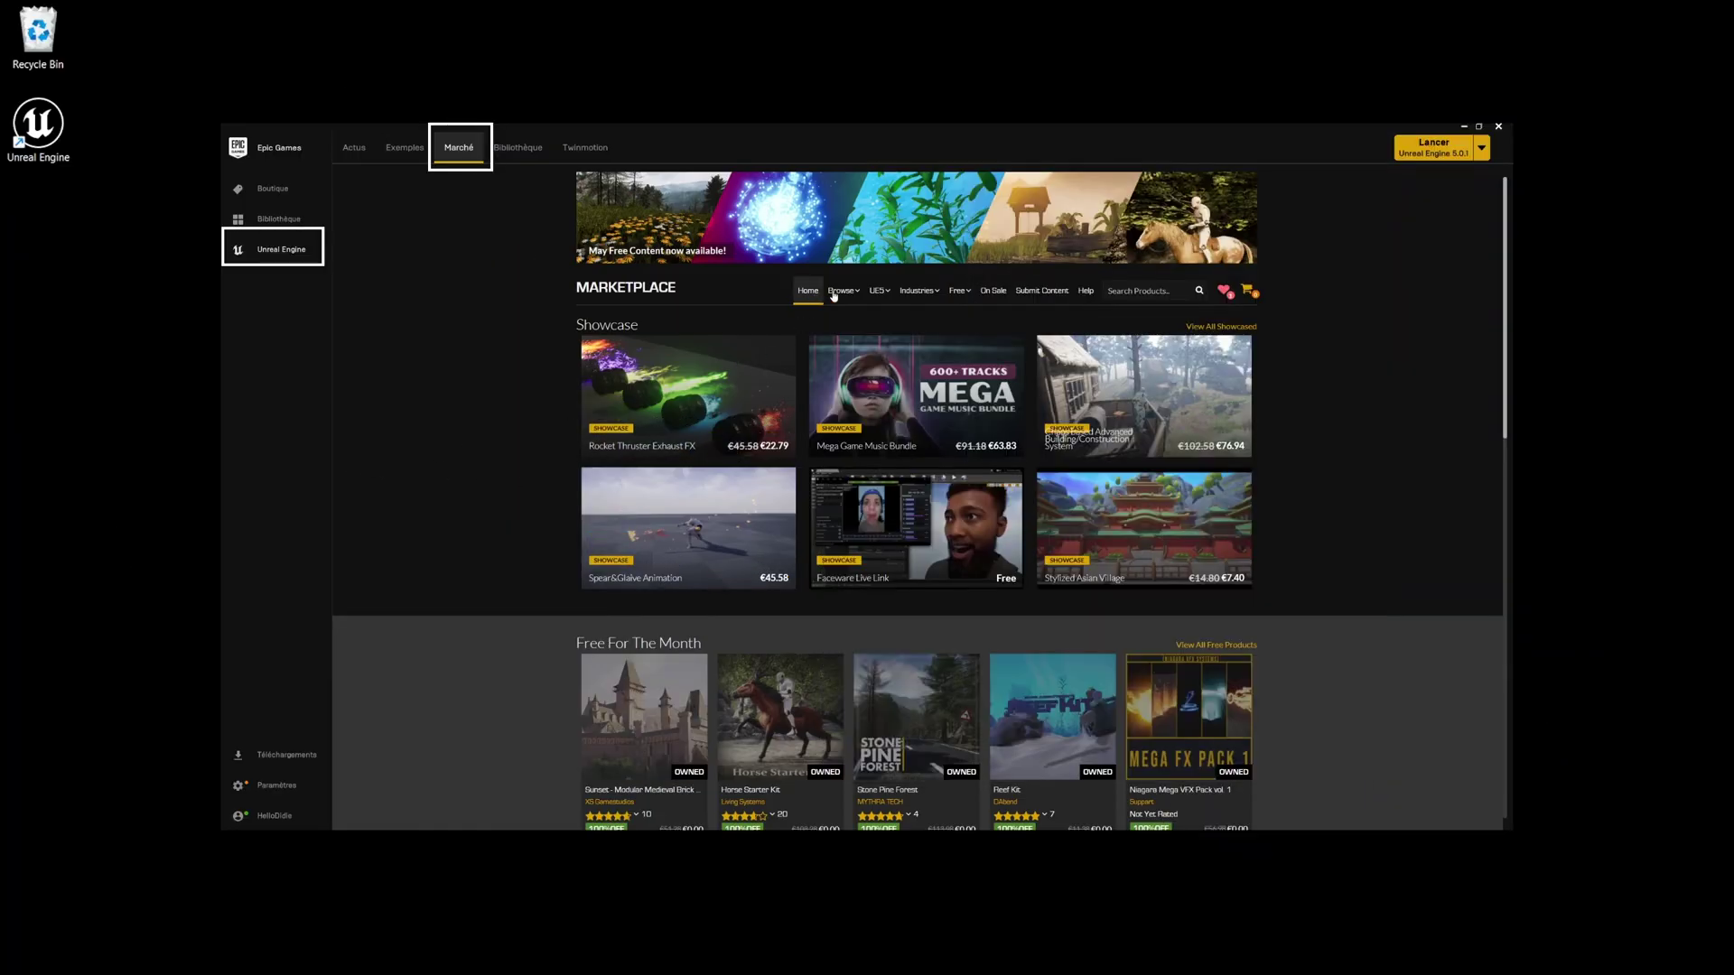
Filter Marketplace Environments to Free and add Assetsville Town to the cart.
mouse_move(834, 295)
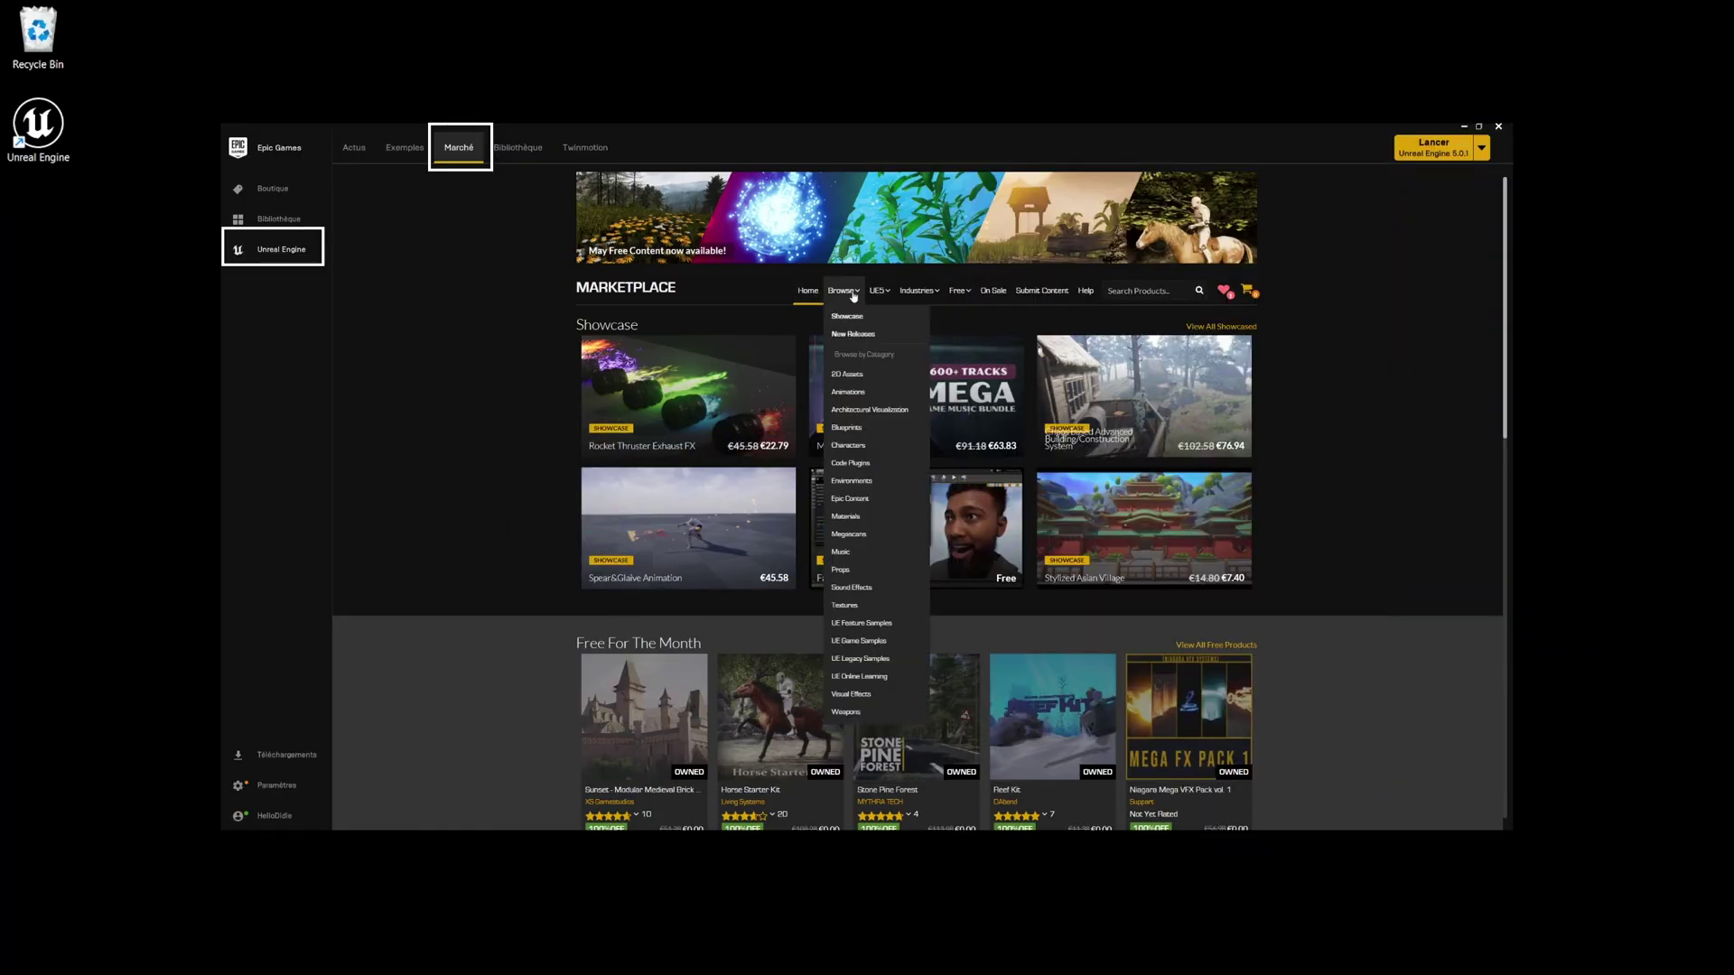
left_click(870, 489)
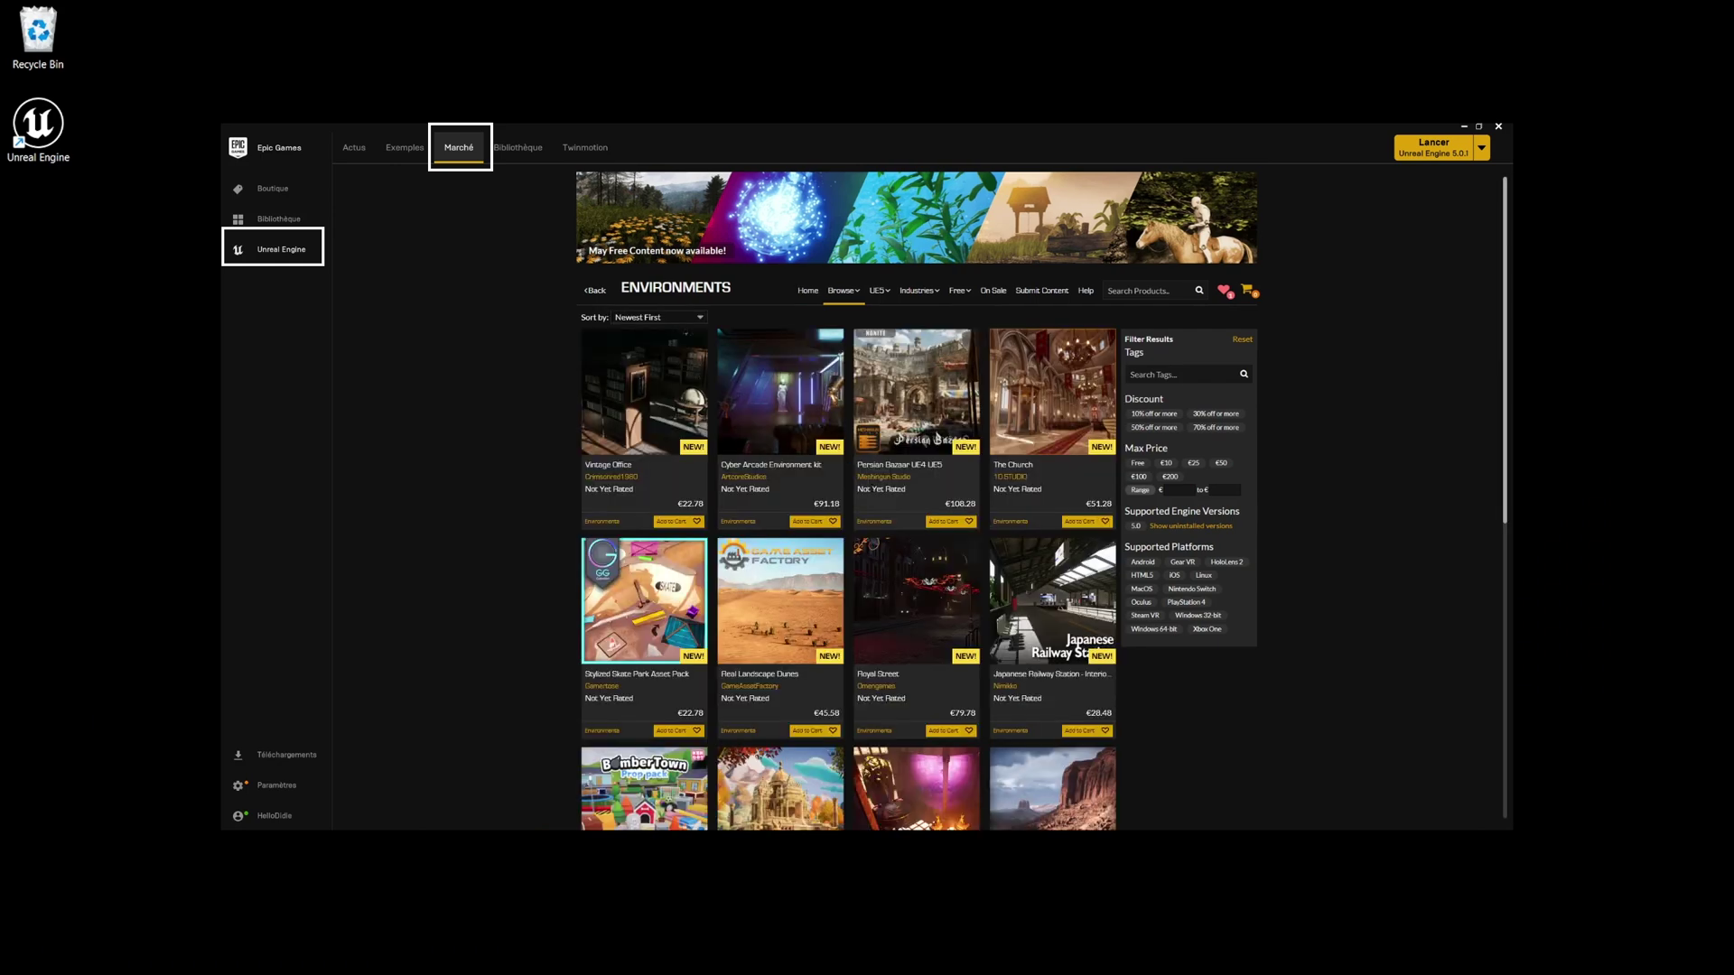
left_click(1140, 464)
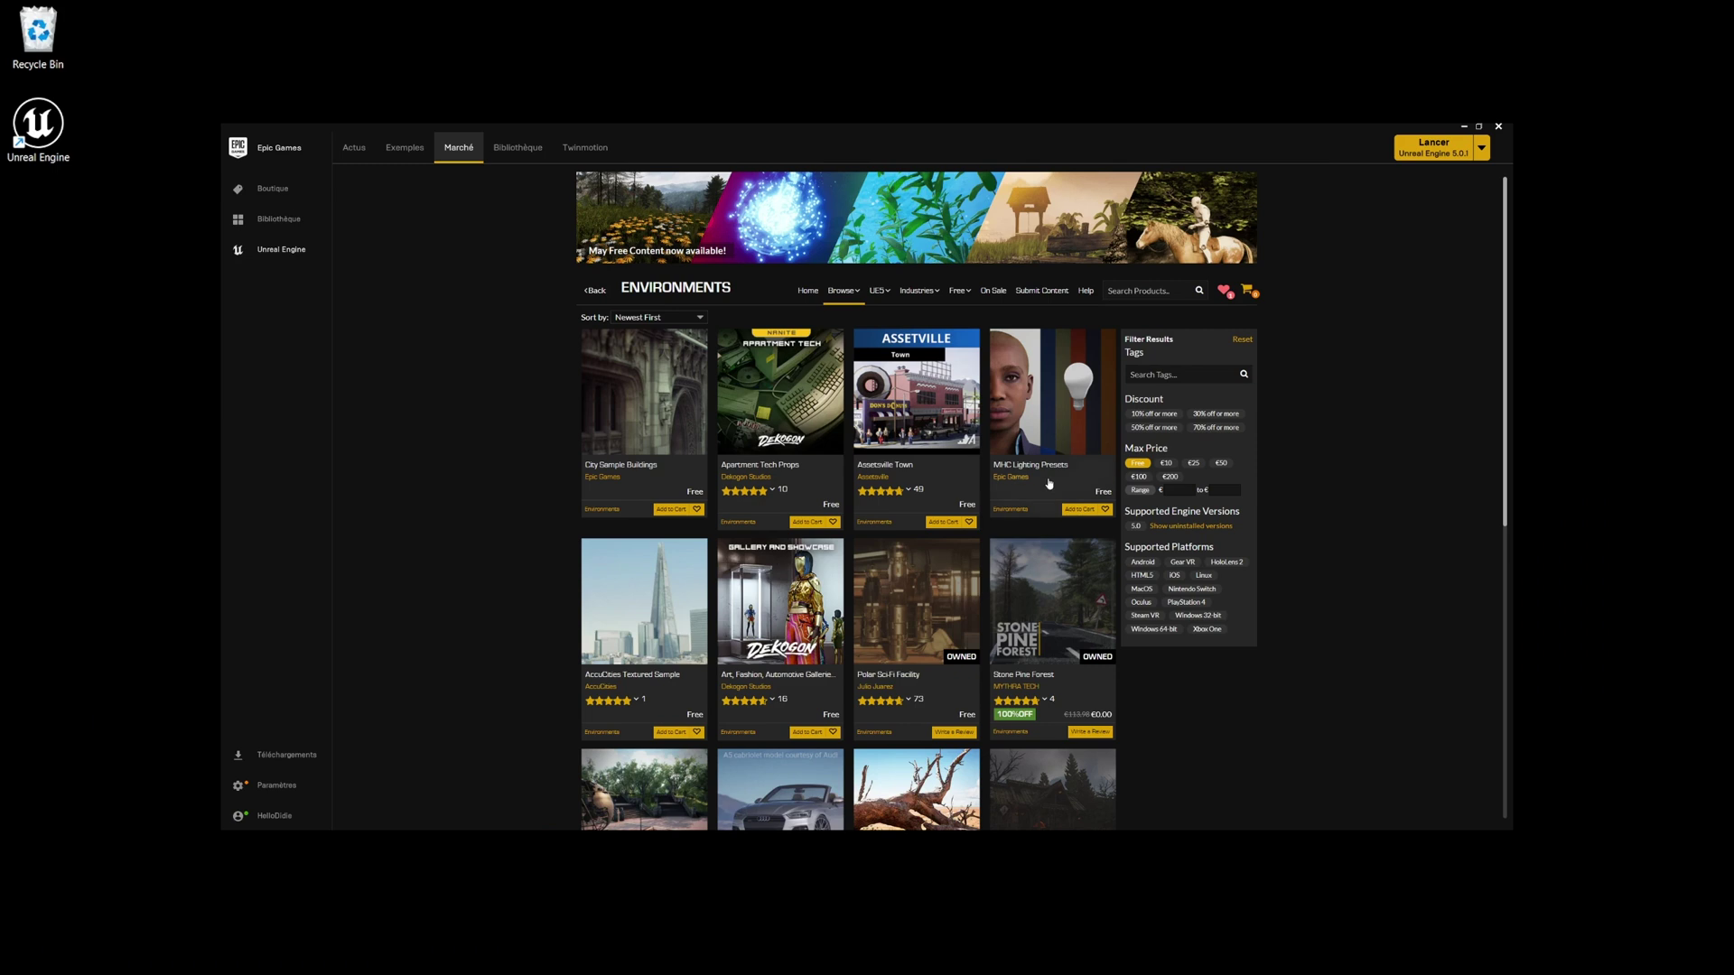
left_click(939, 437)
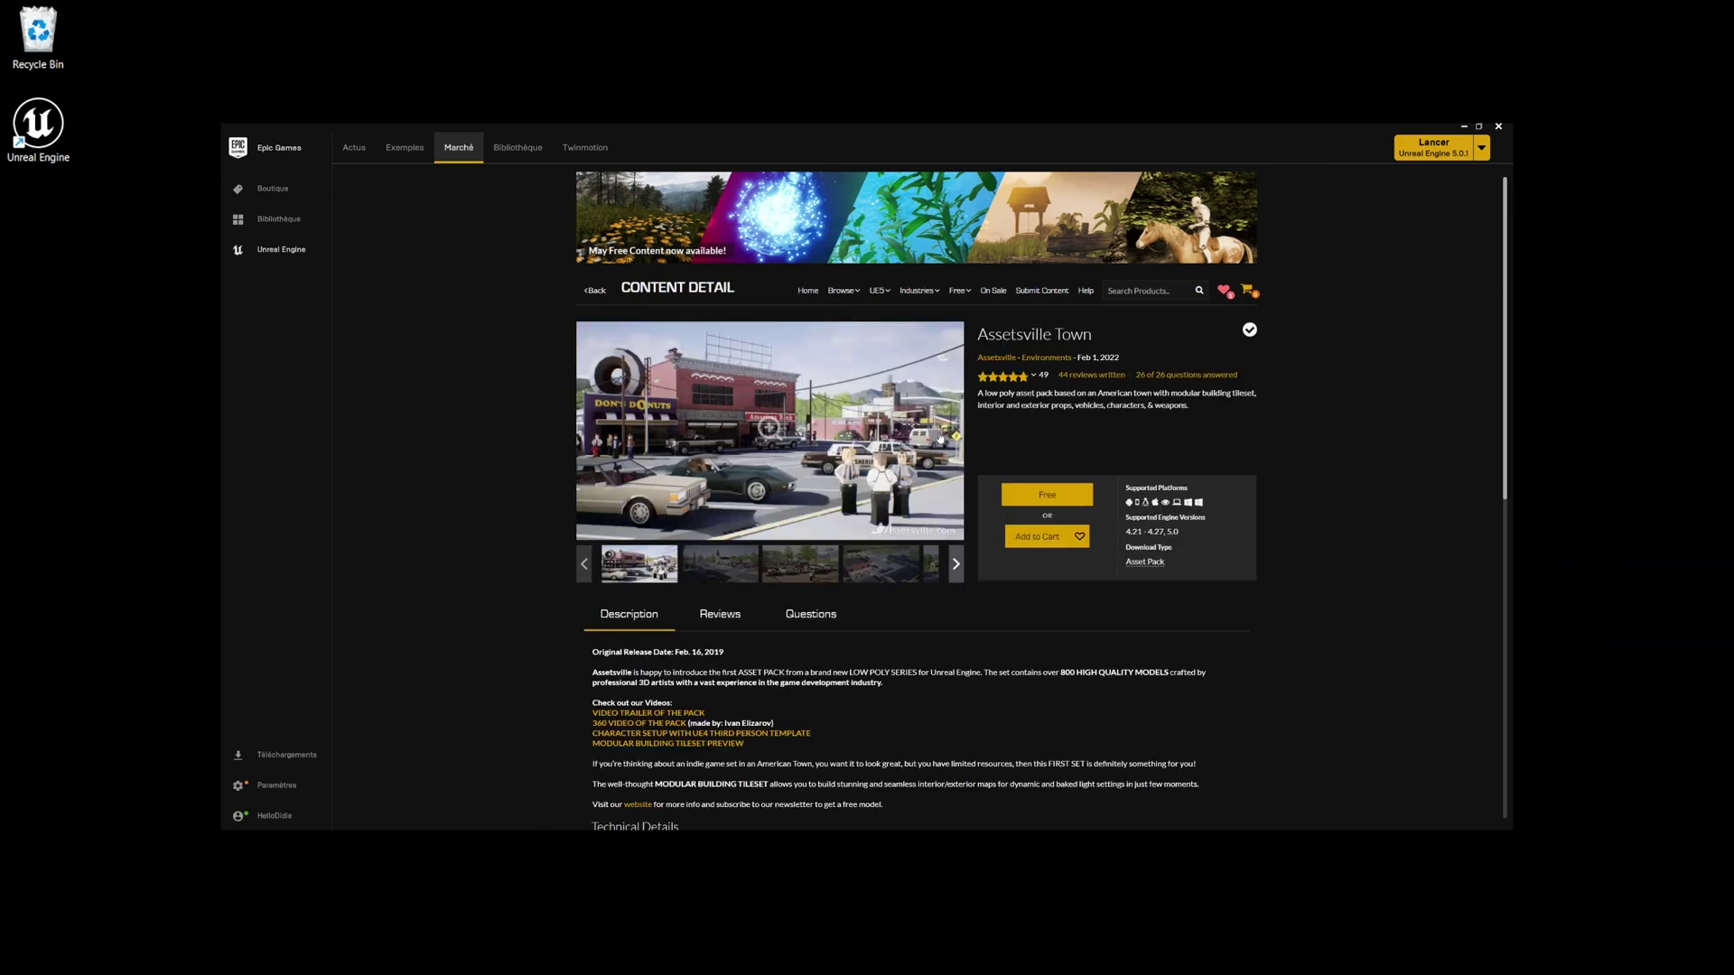
left_click(1064, 538)
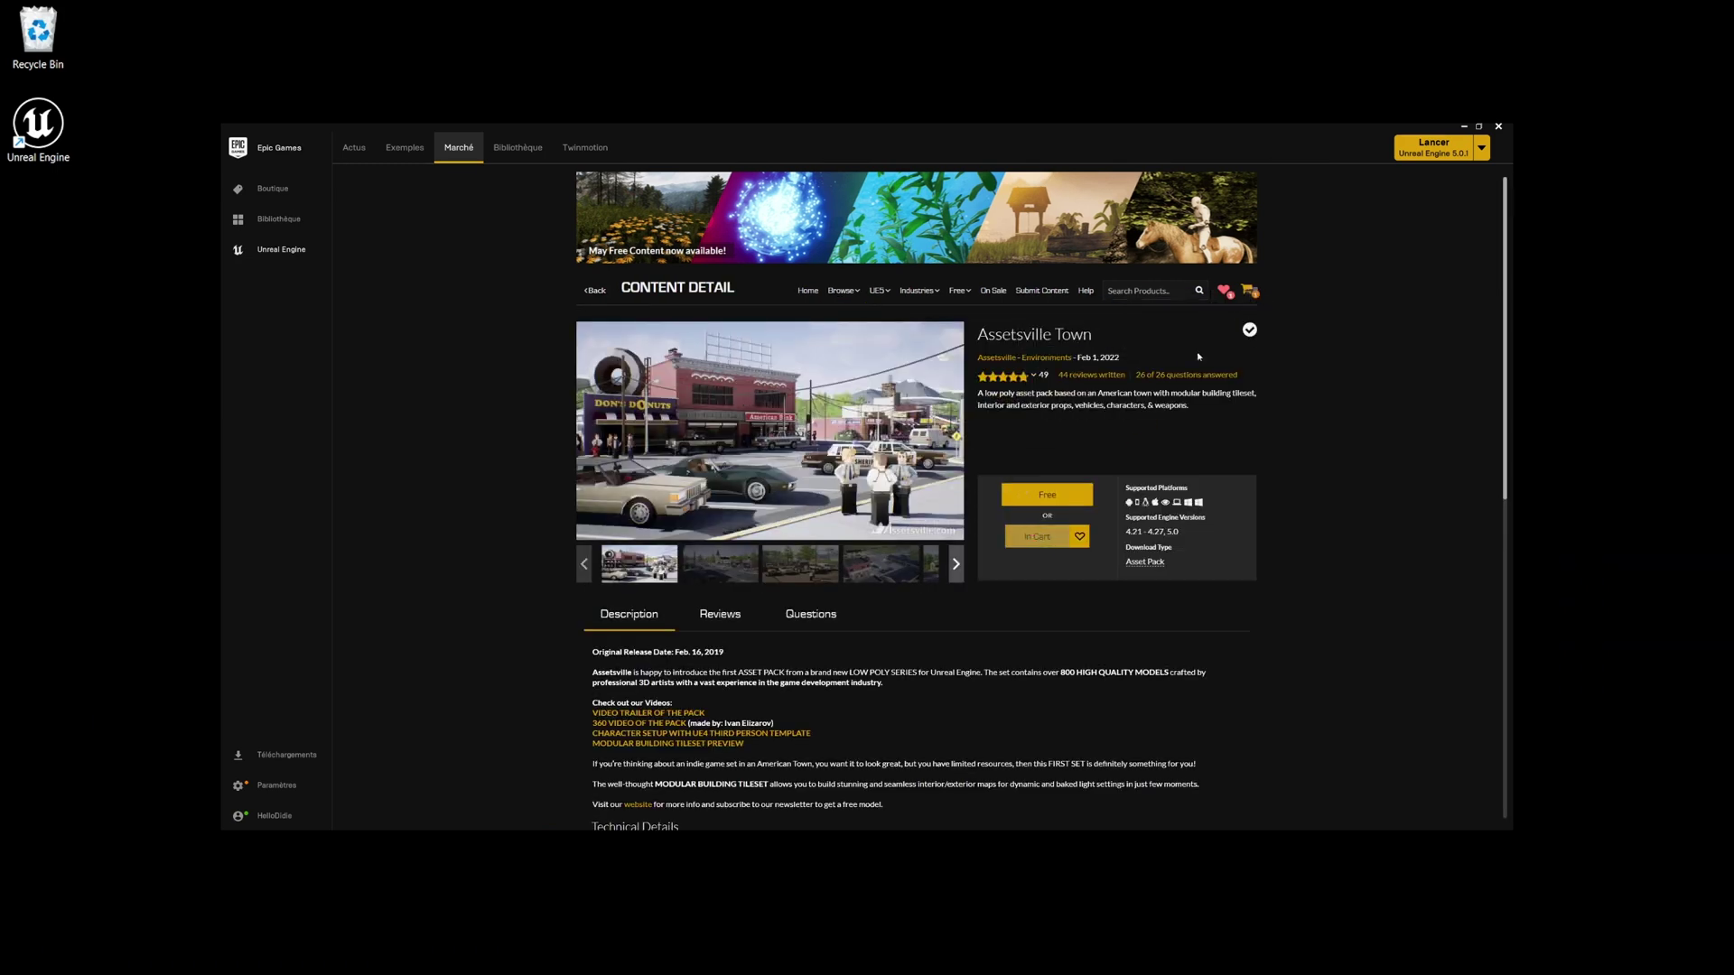
mouse_move(1249, 303)
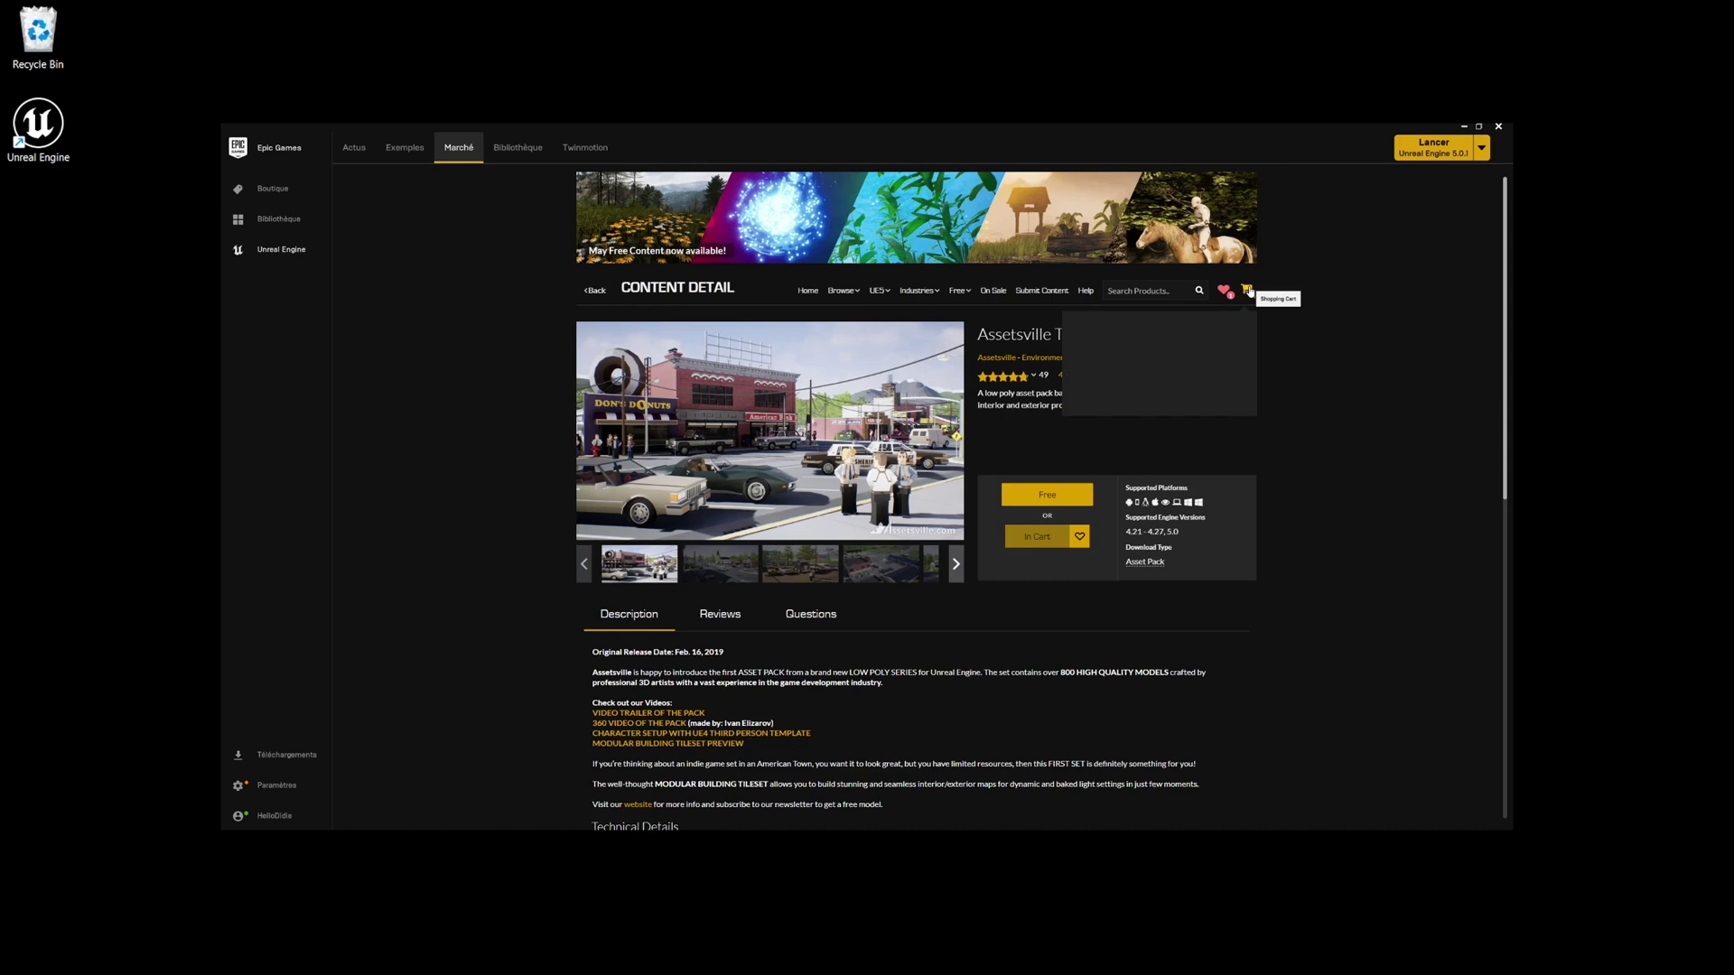
Search the Library vault for 'asset', then cancel adding Assetsville Town to a project.
left_click(512, 150)
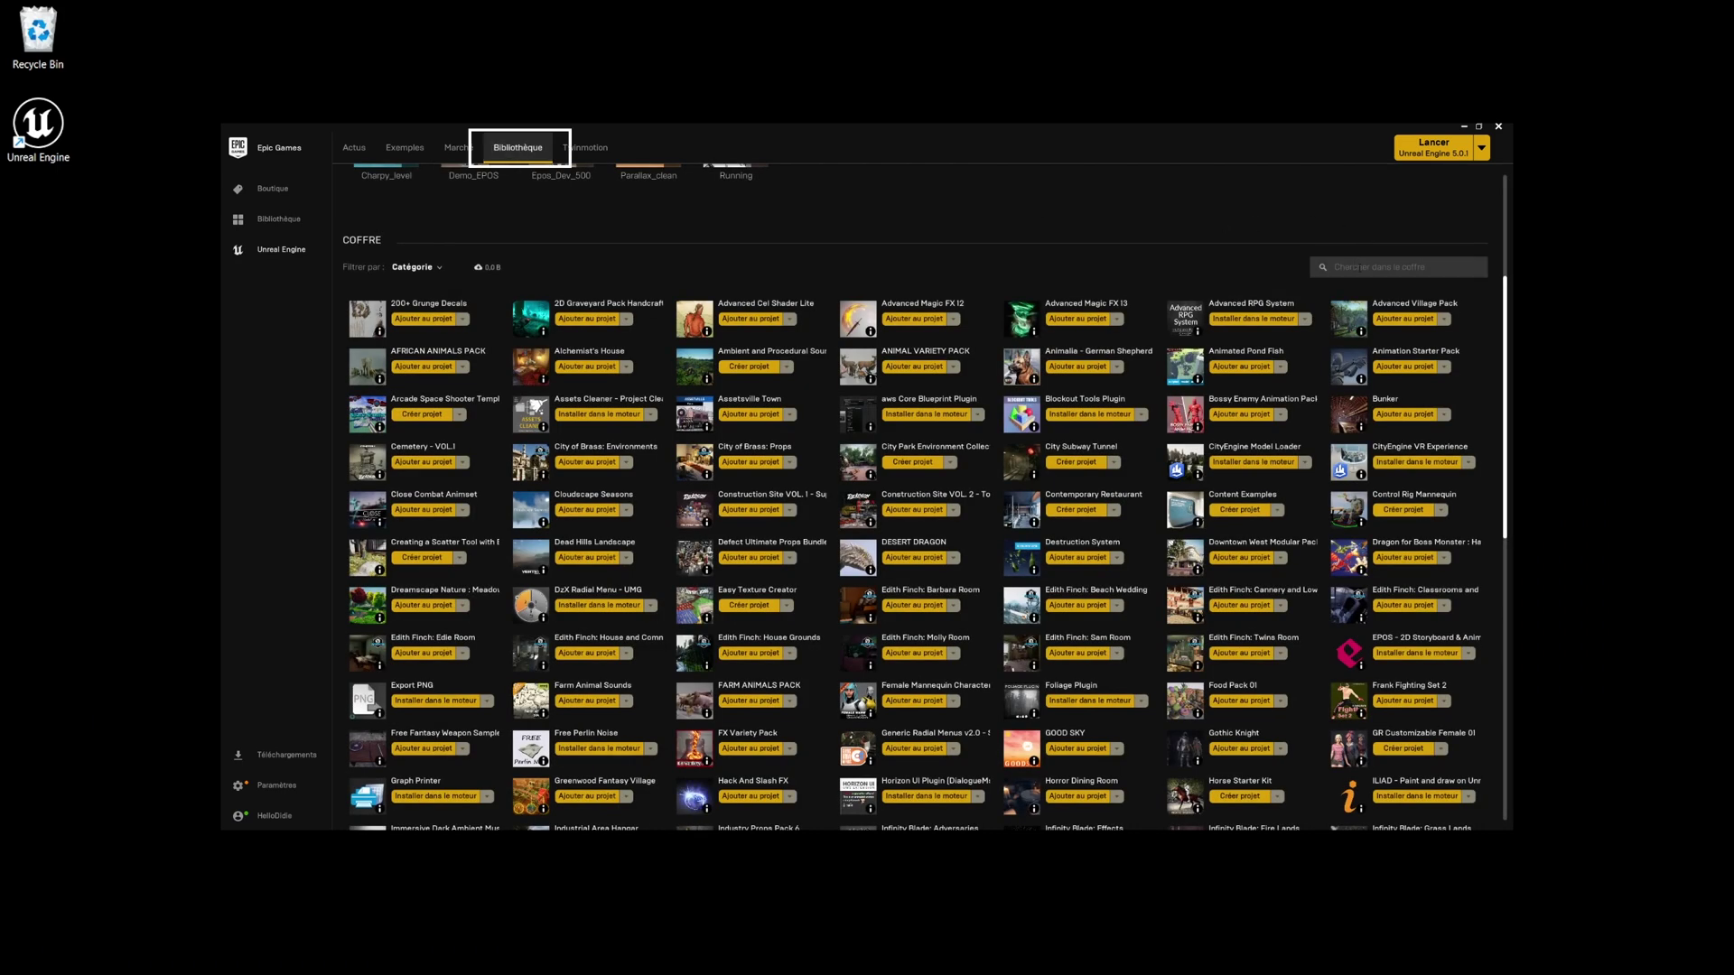
left_click(1391, 267)
type("asset")
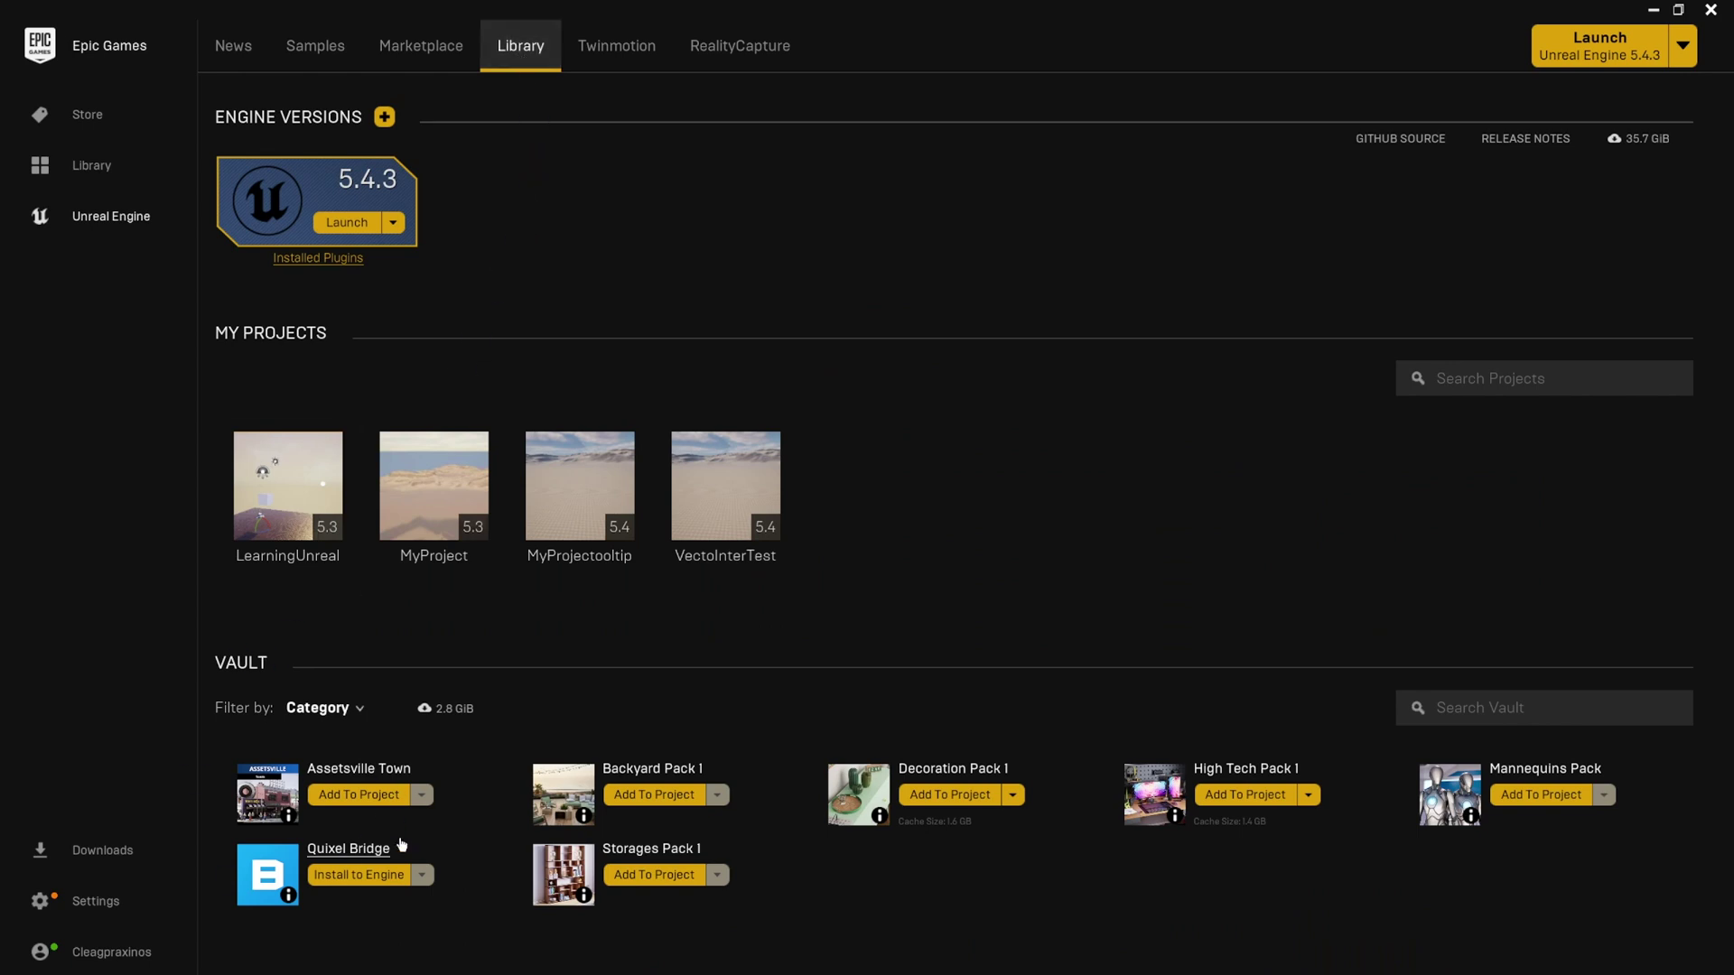
left_click(374, 796)
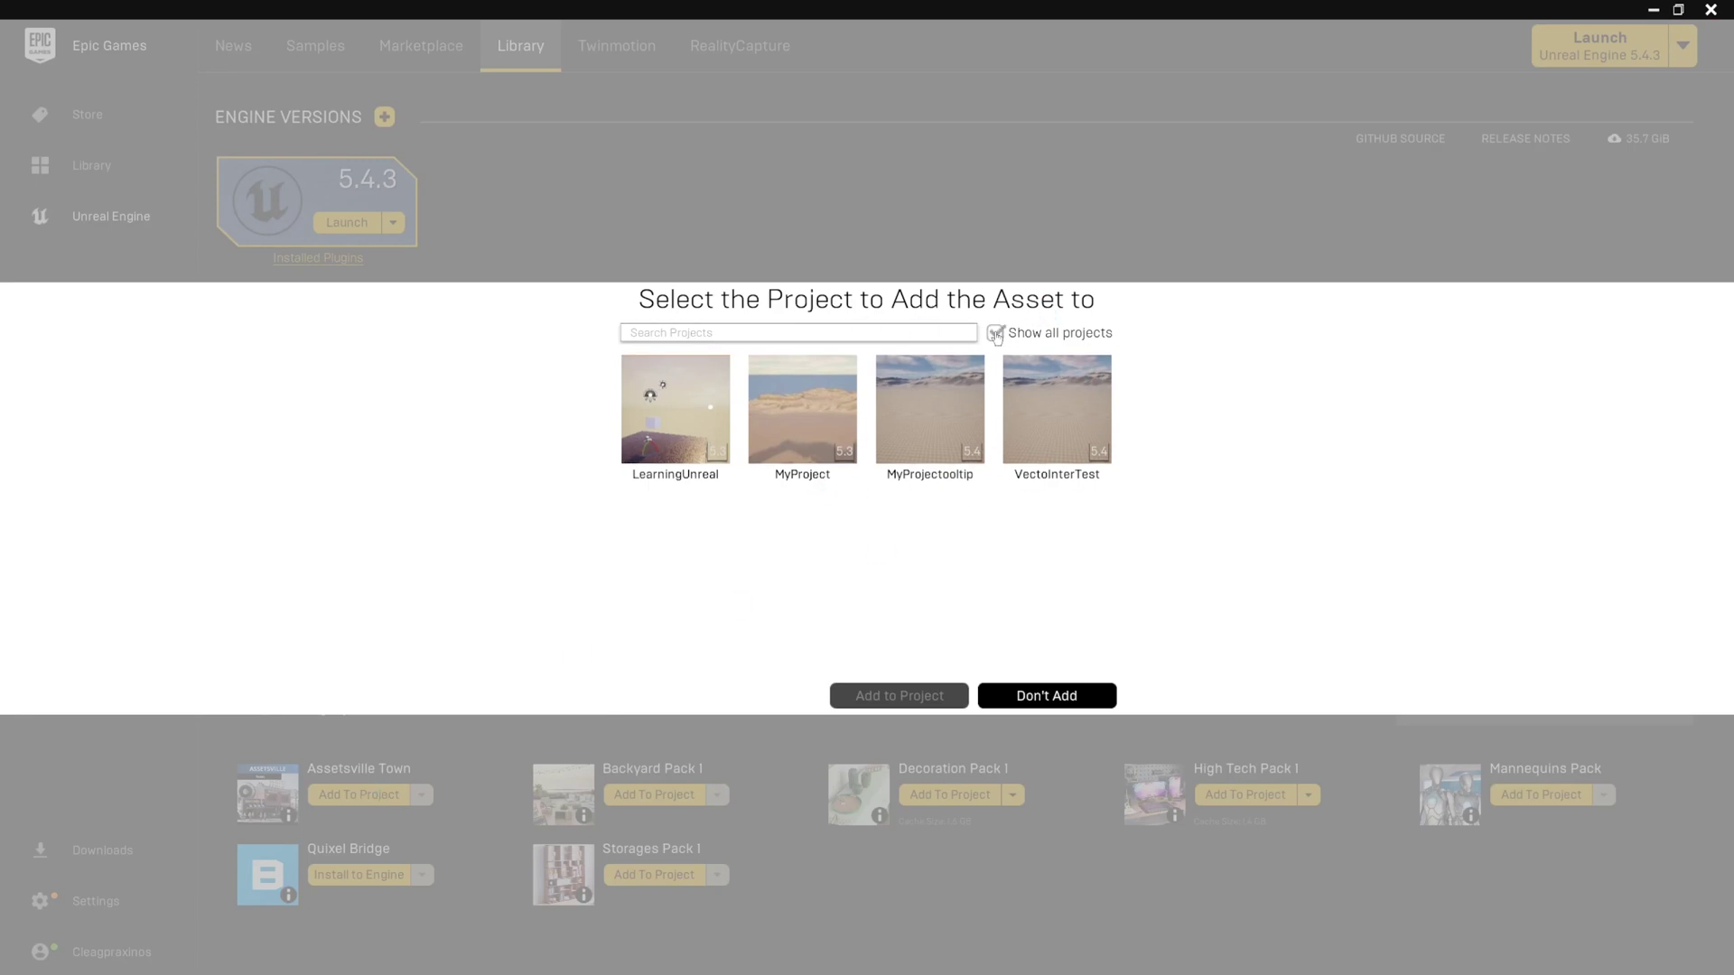
left_click(1041, 696)
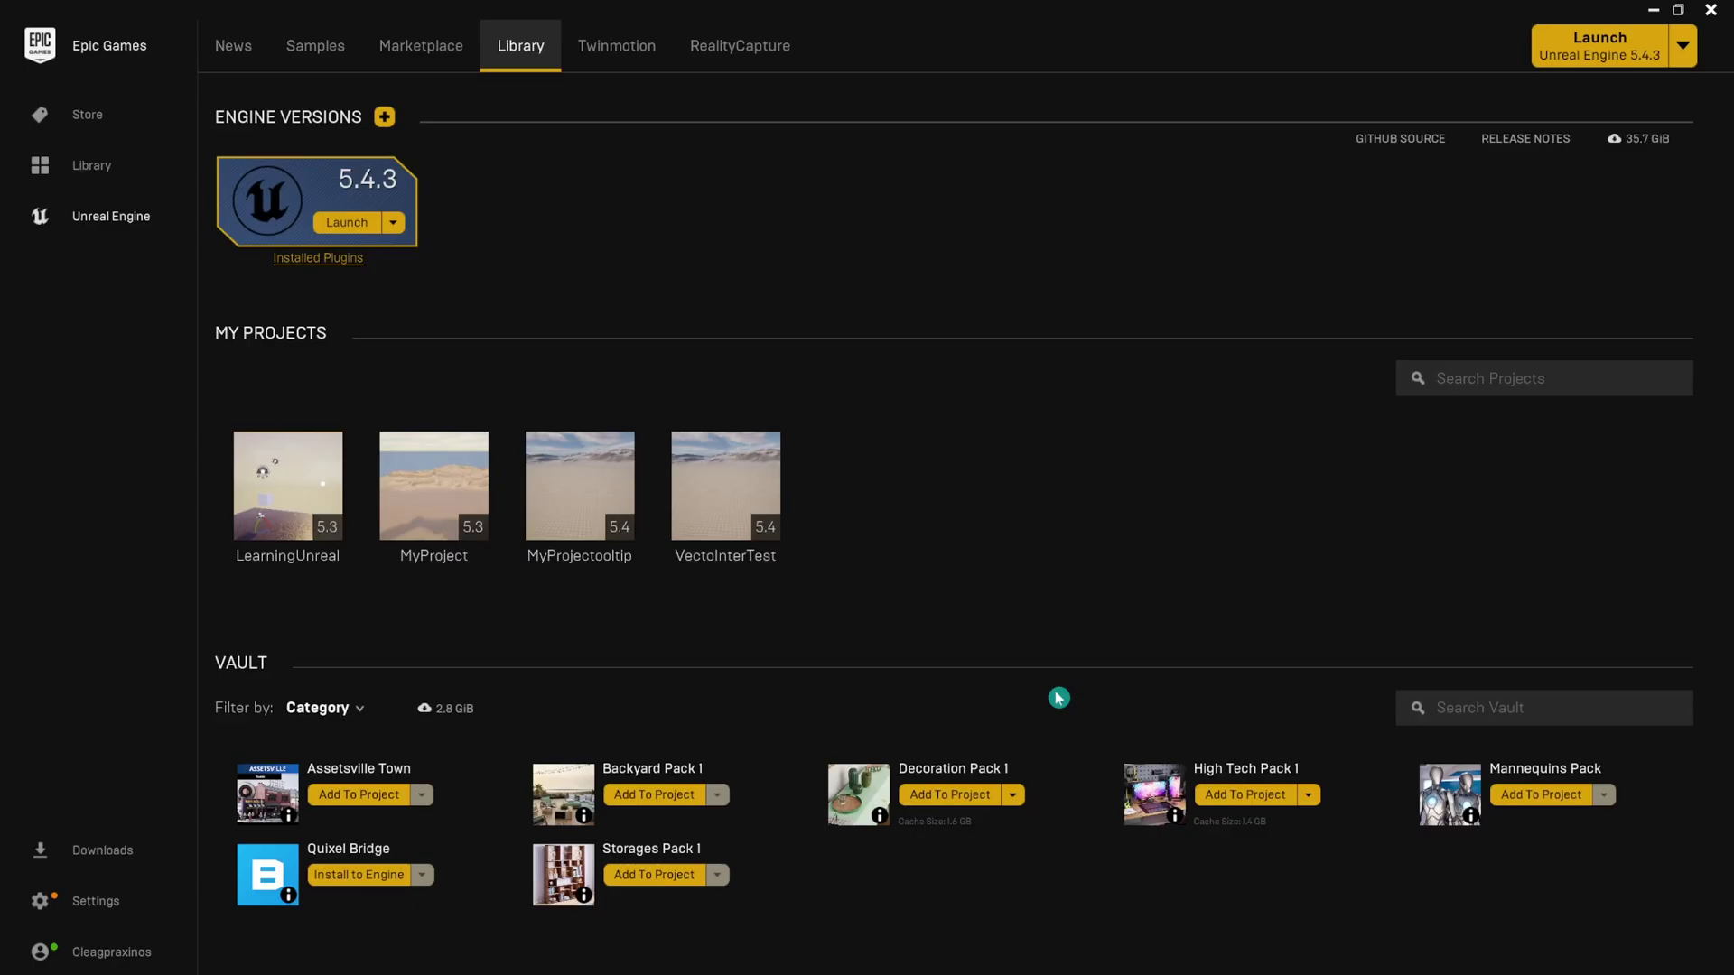
Close the launcher and end the EpicGamesLauncher process in Task Manager.
left_click(1716, 8)
left_click(831, 957)
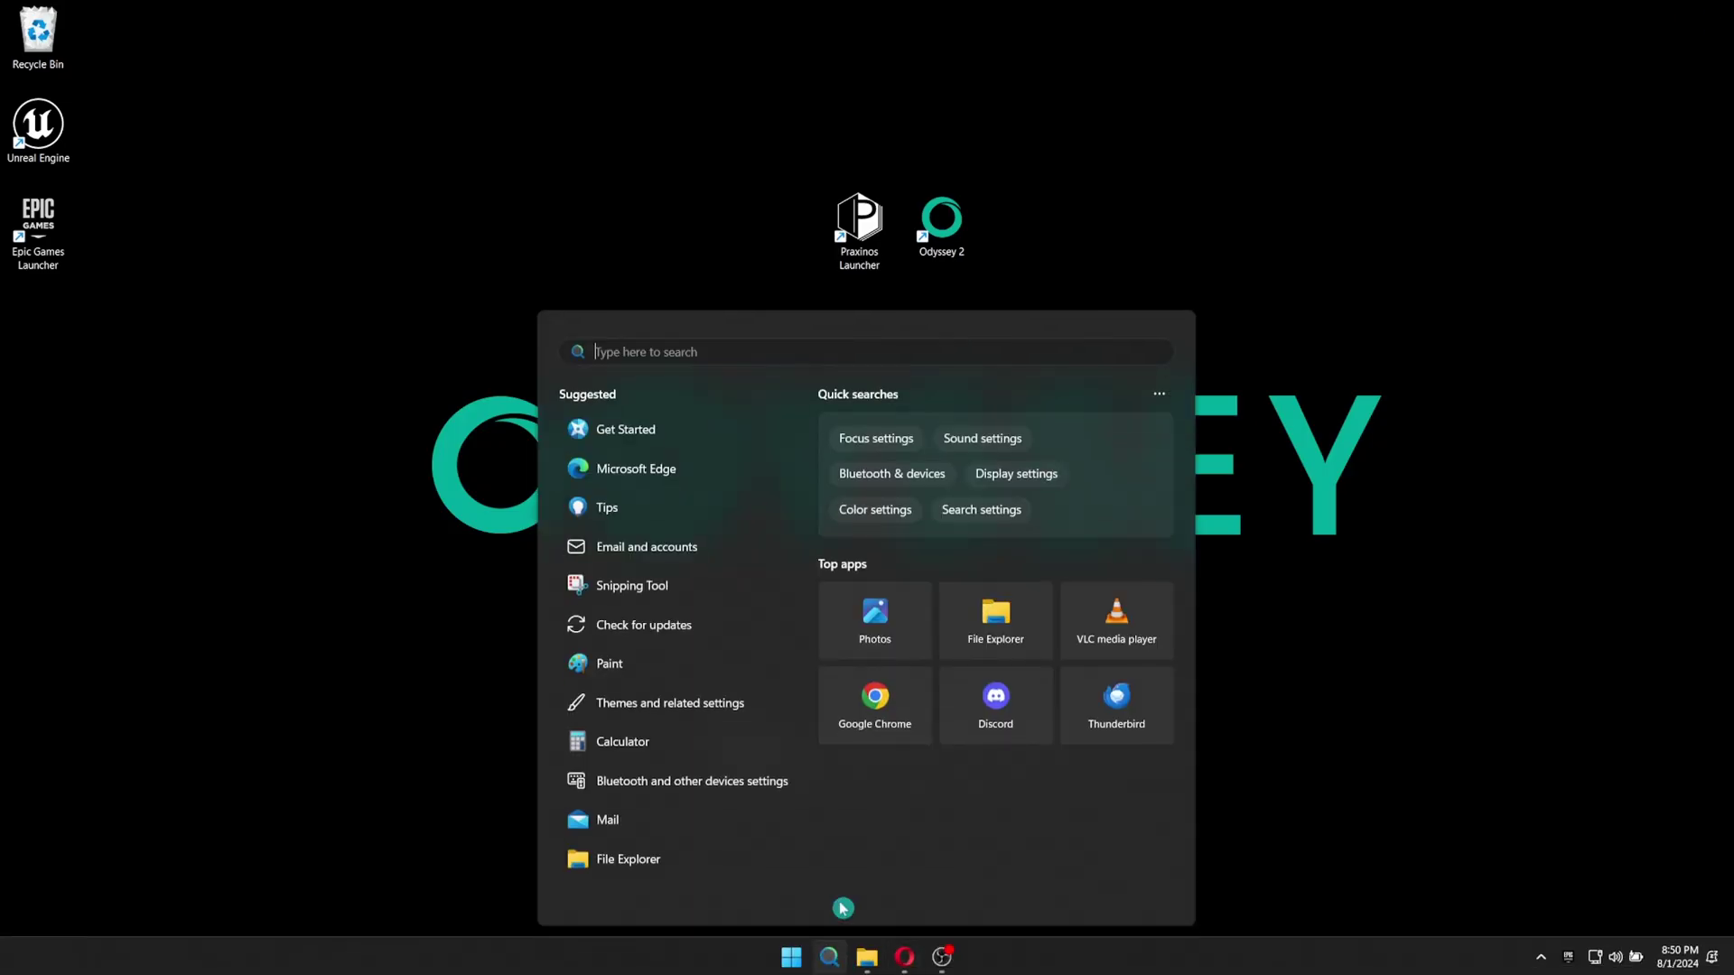
type("task")
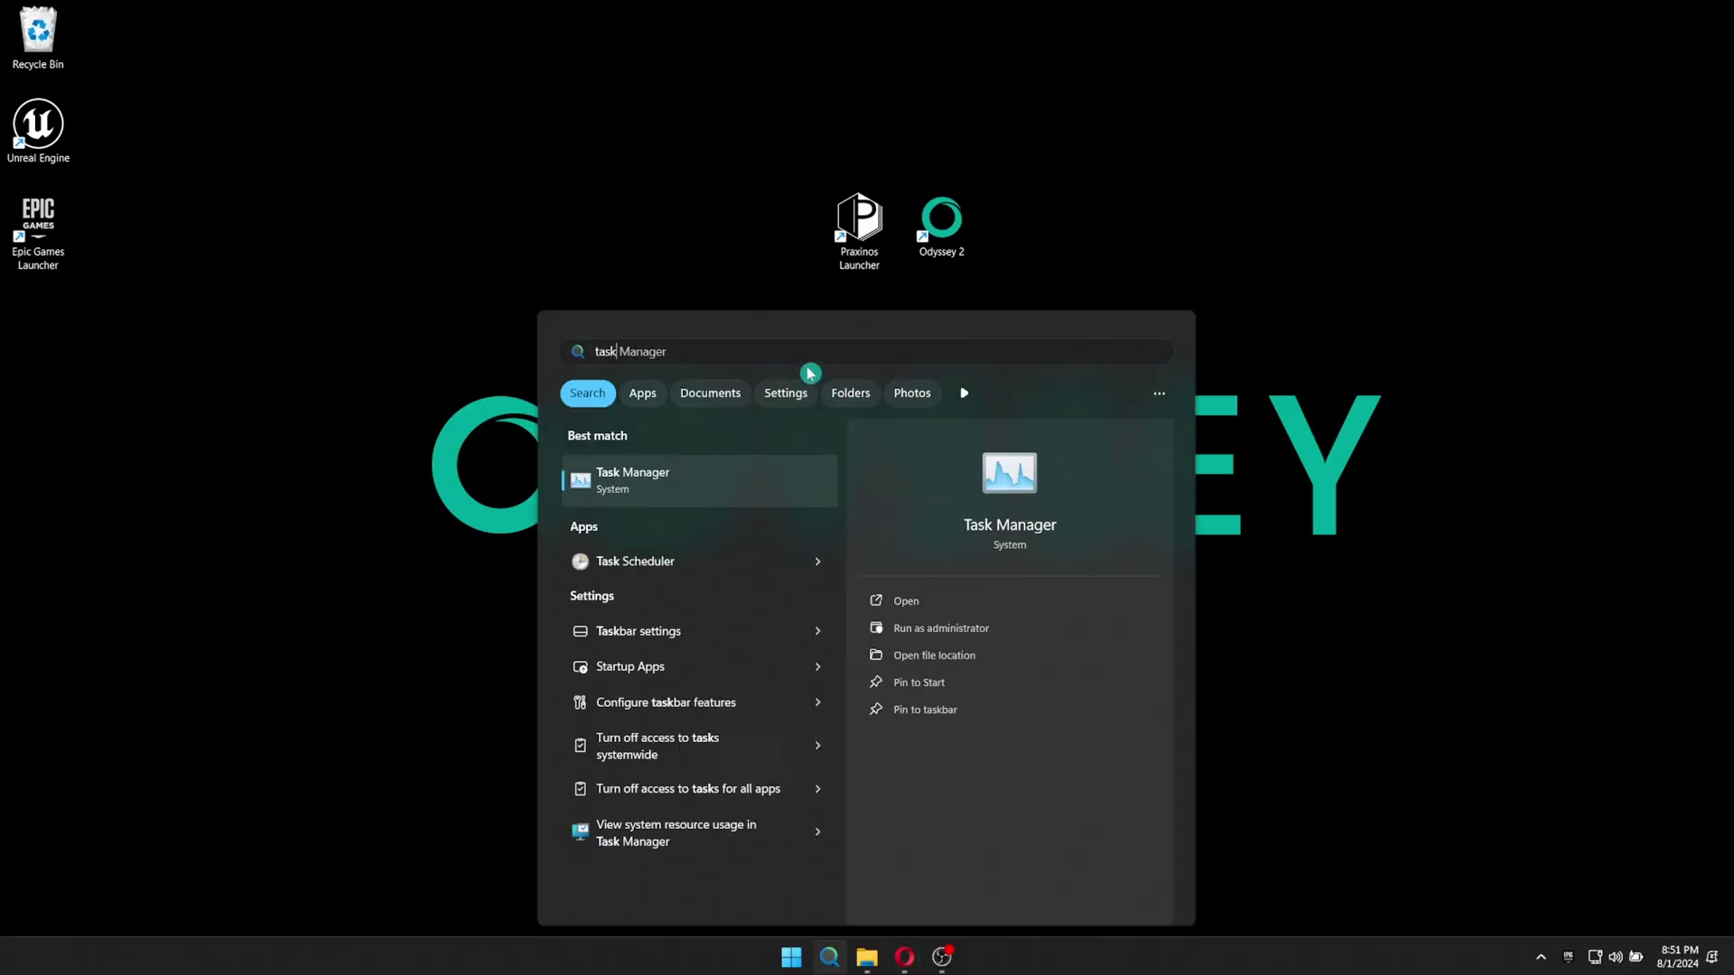
left_click(762, 461)
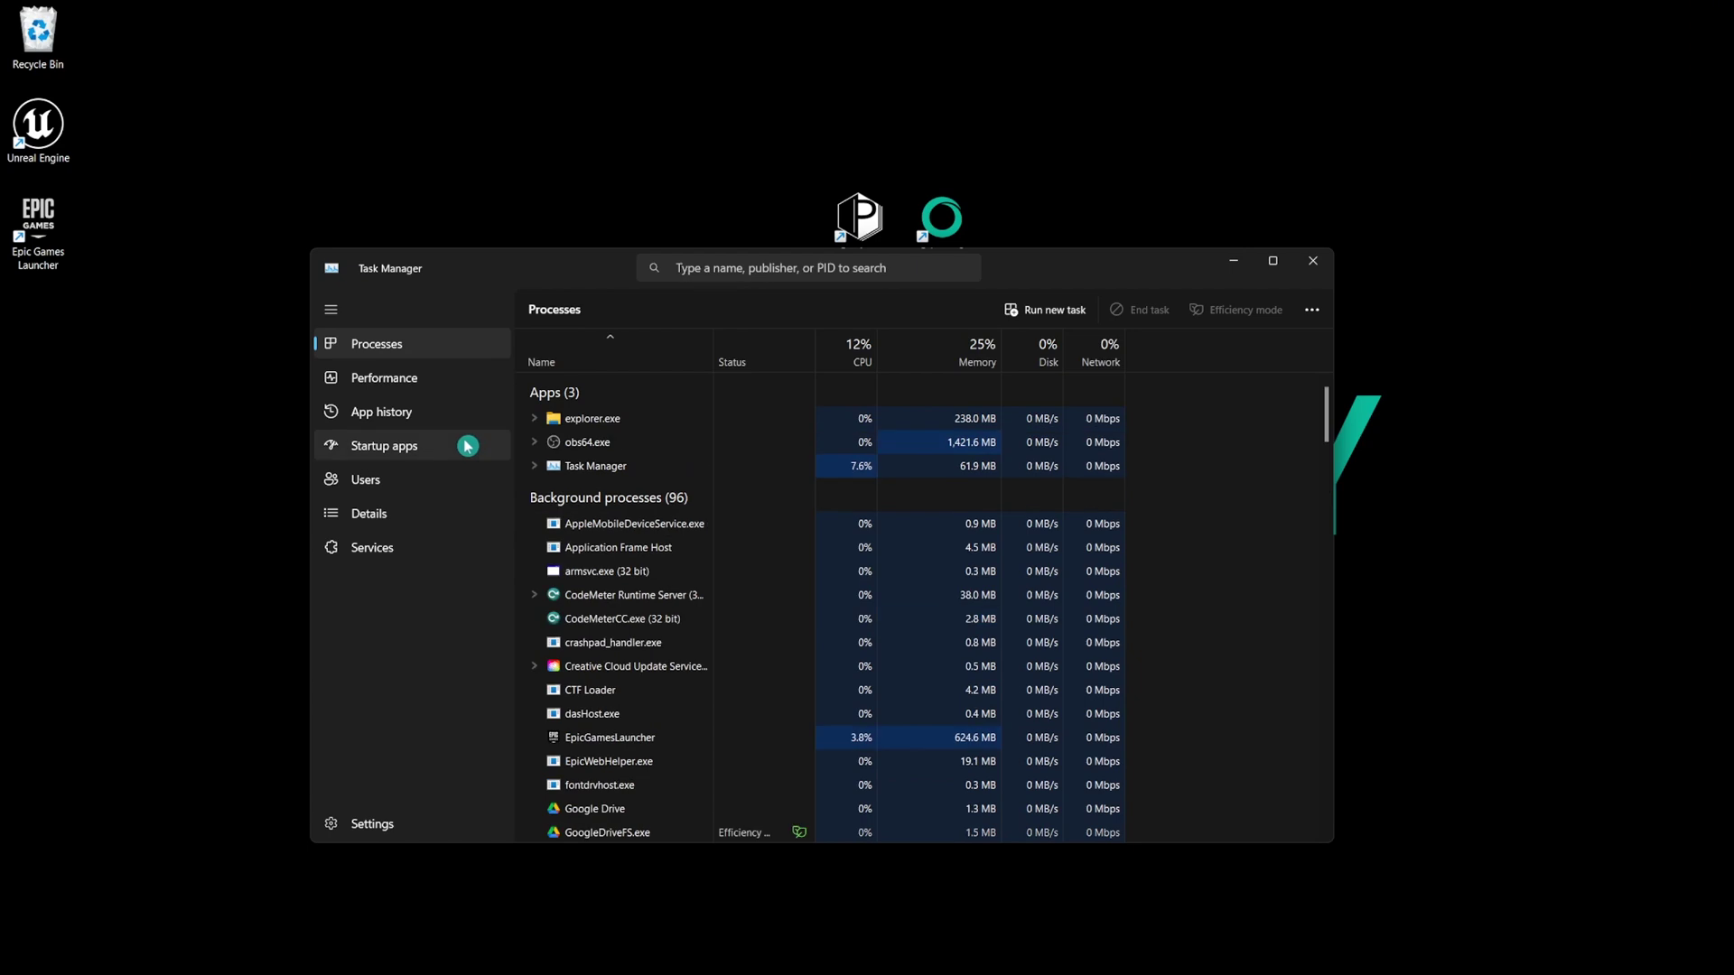
scroll(632, 615, "down", 4)
left_click(640, 733)
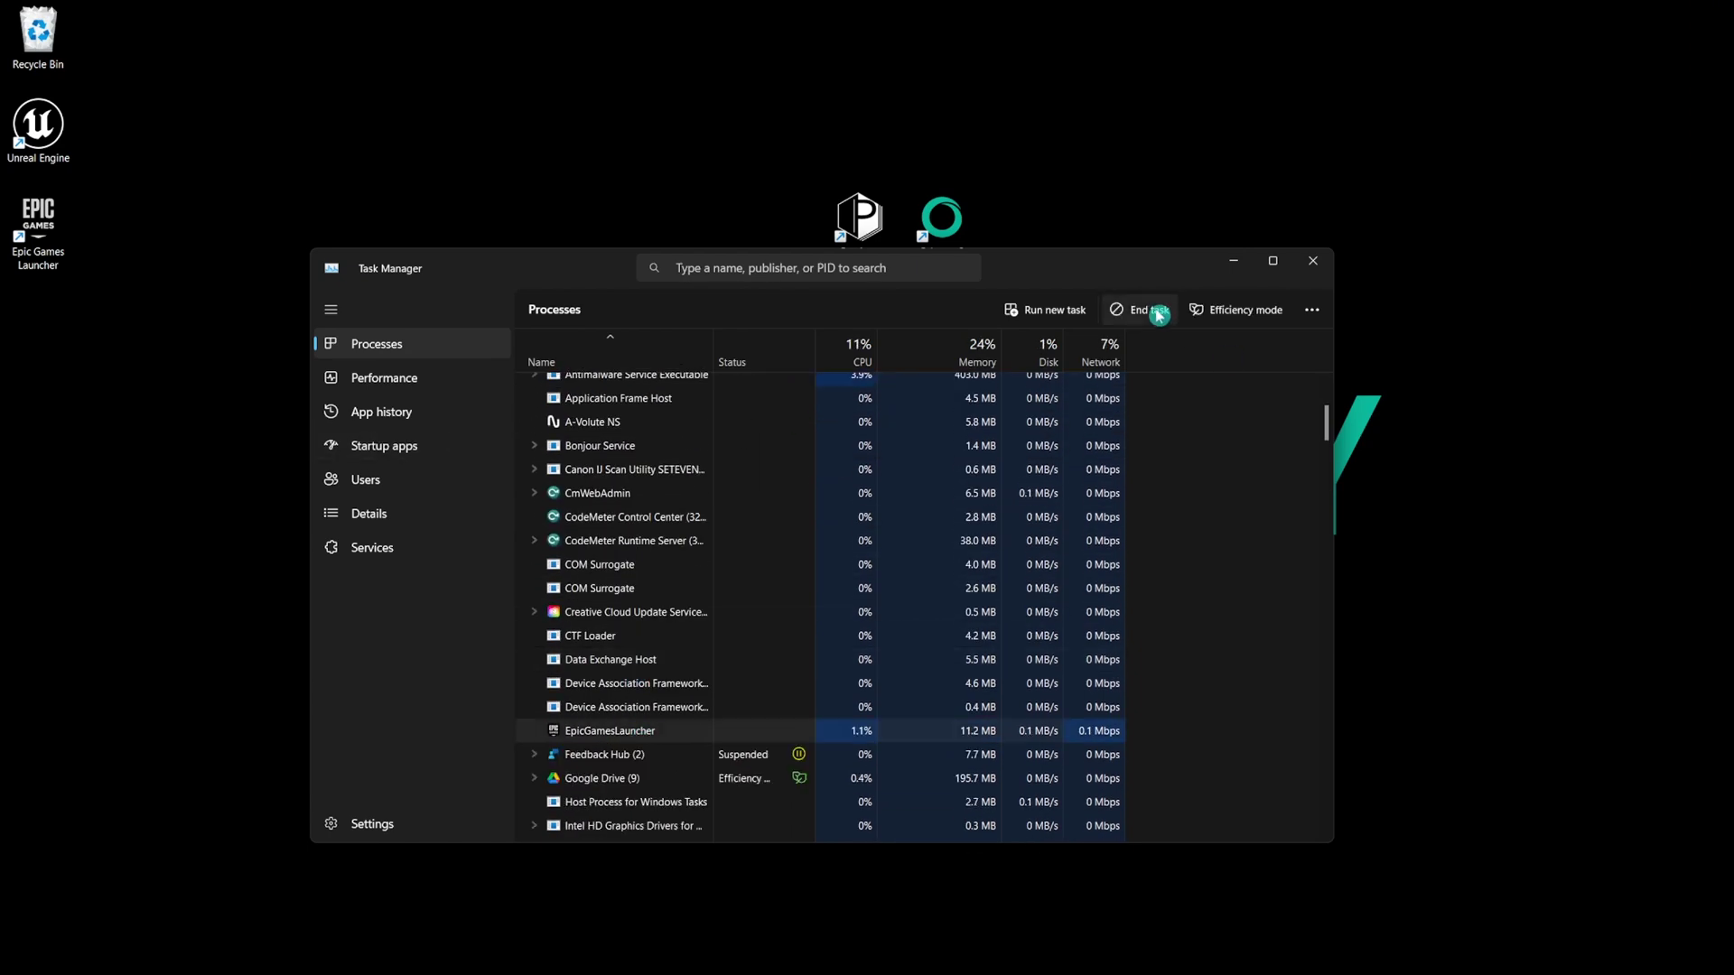
left_click(1159, 316)
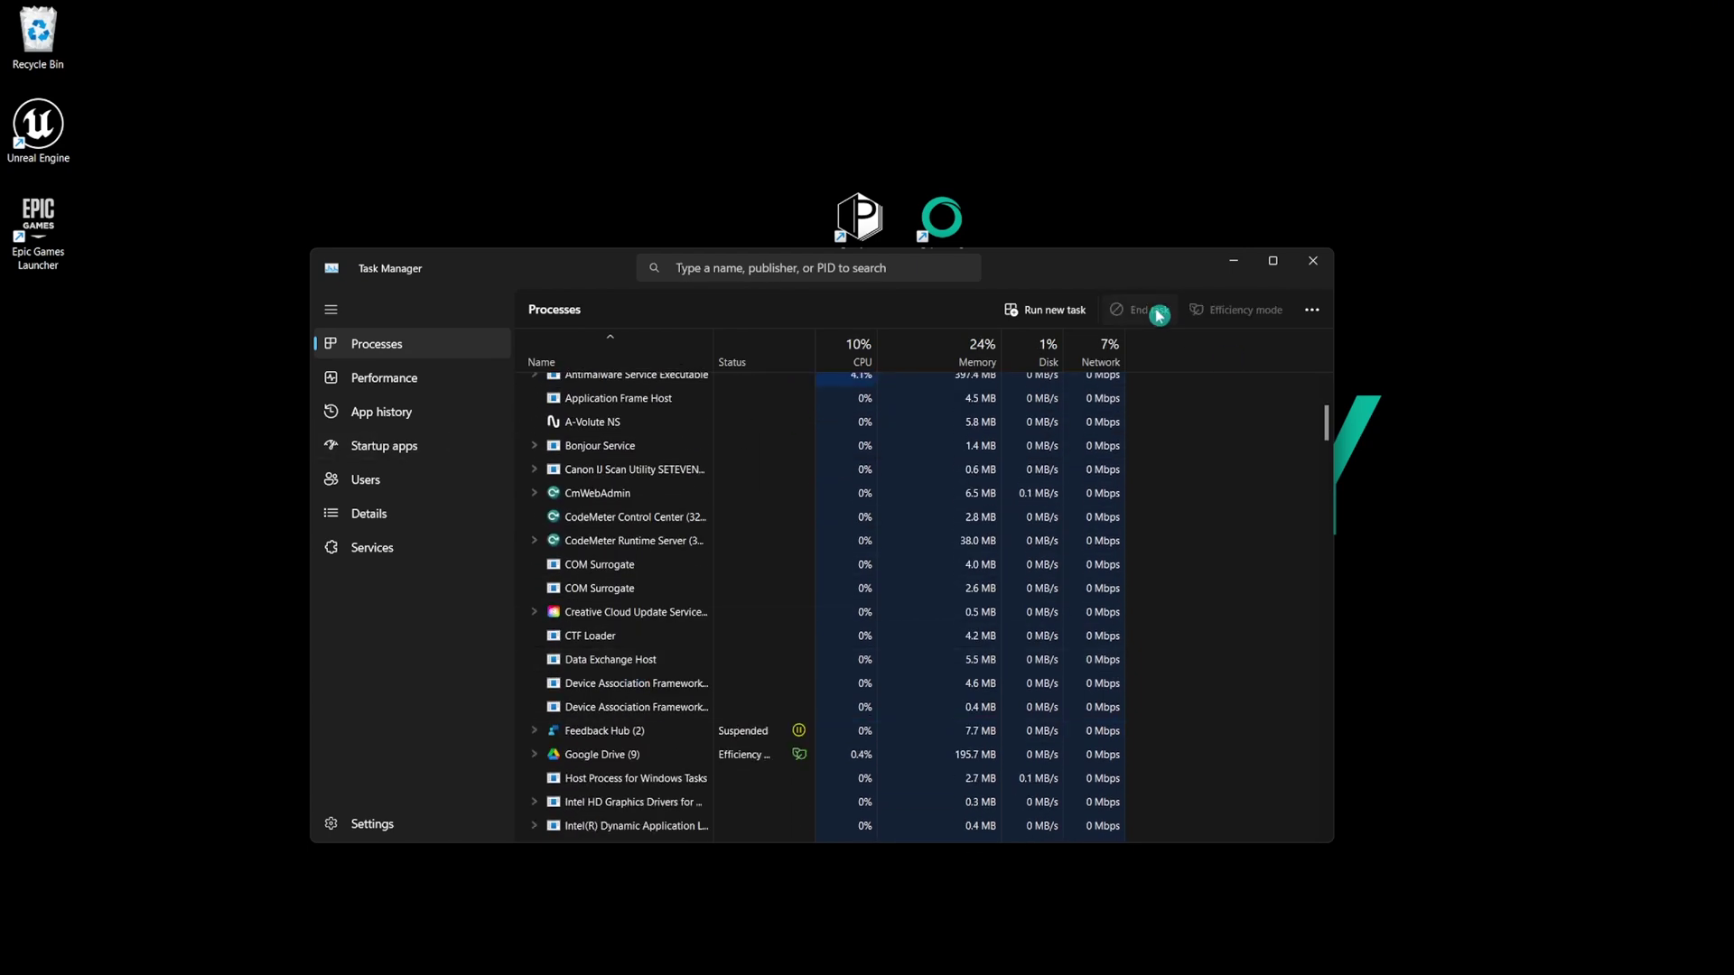
left_click(1312, 261)
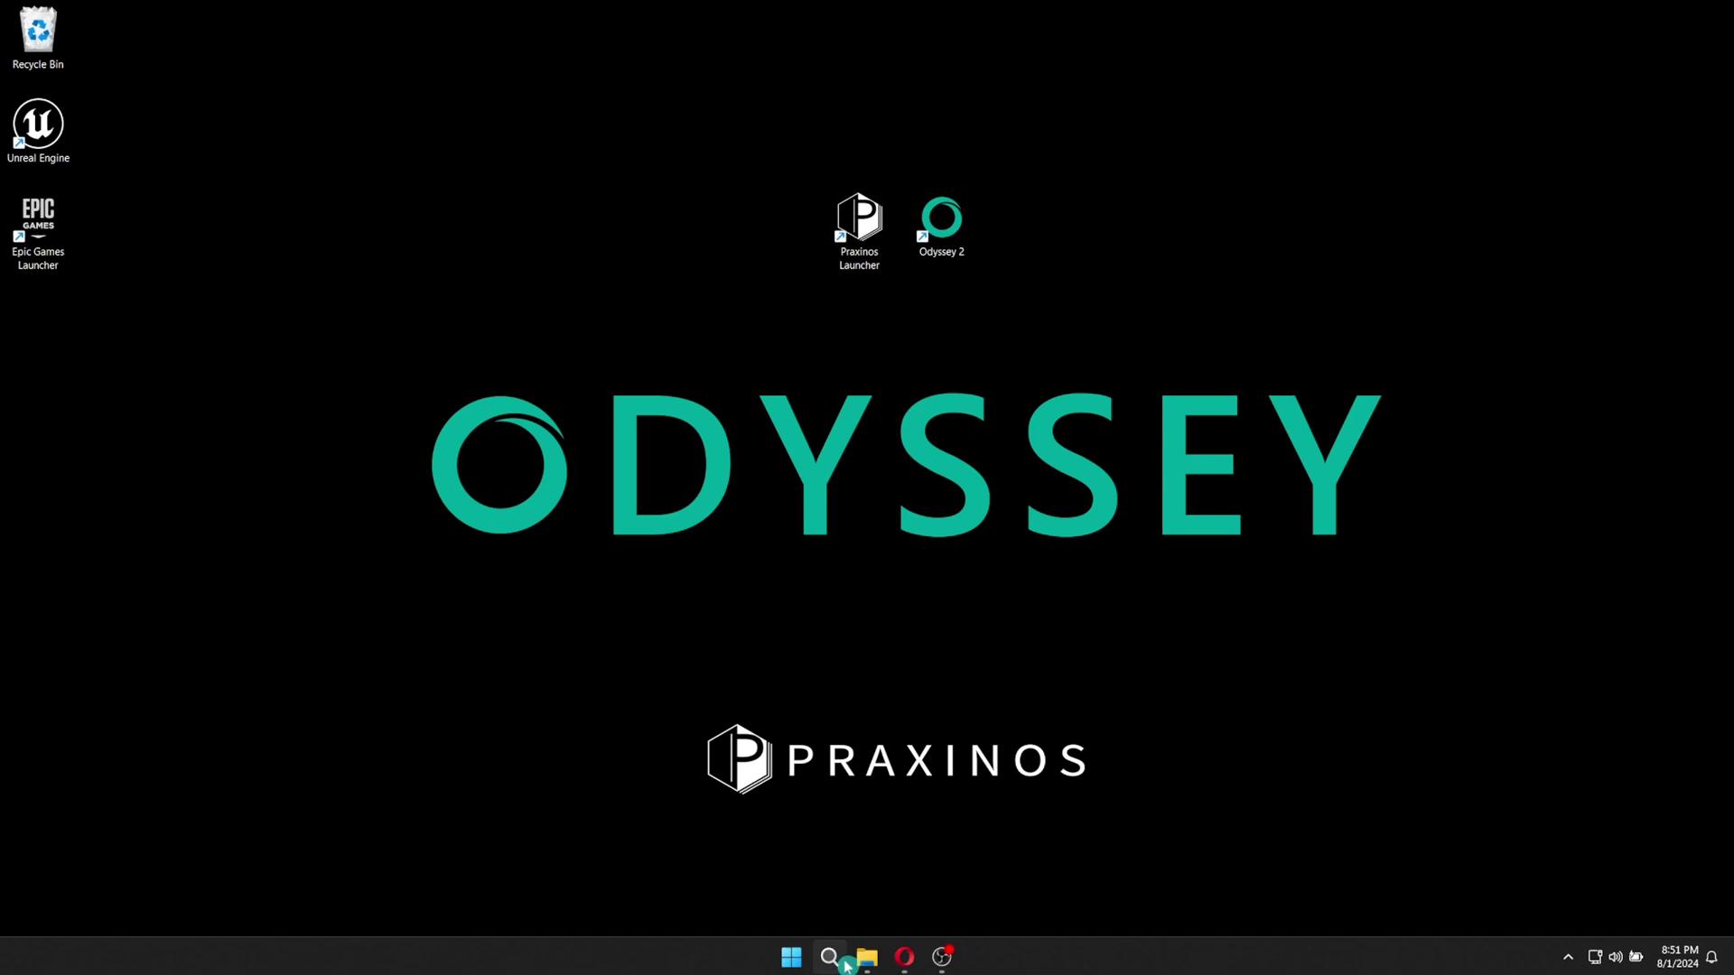
Open GameUserSettings.ini from AppData\Local\EpicGamesLauncher\Saved\Config\Windows.
left_click(866, 966)
double_click(271, 398)
double_click(263, 155)
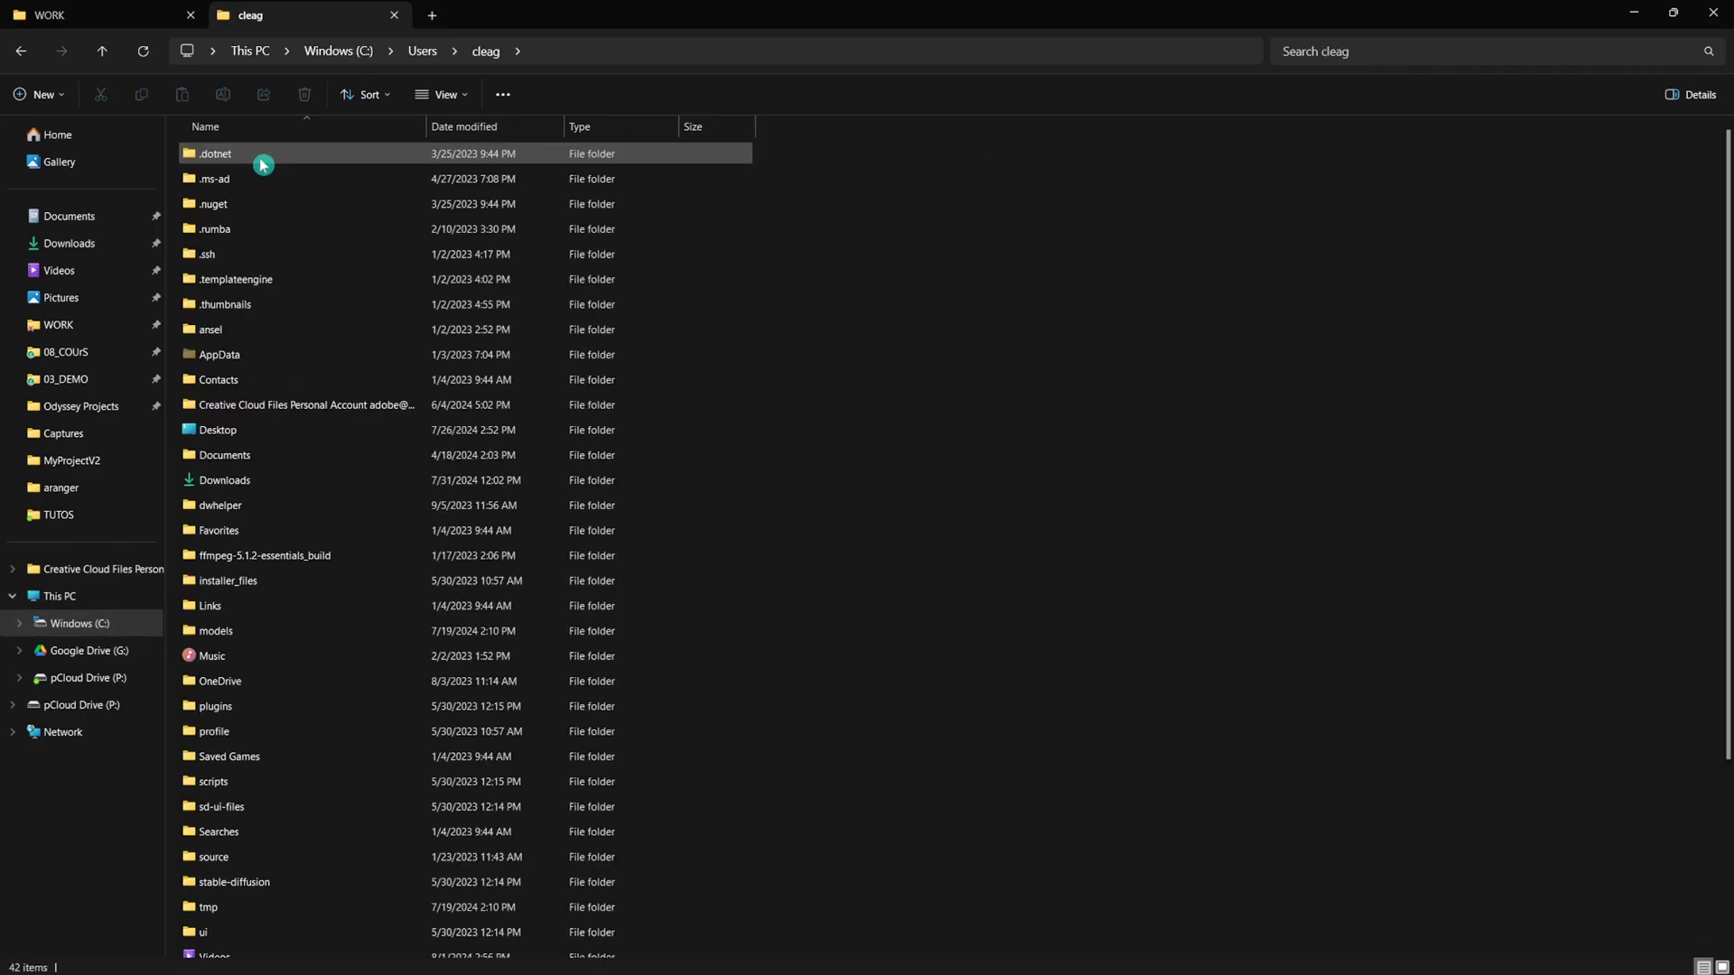
double_click(275, 364)
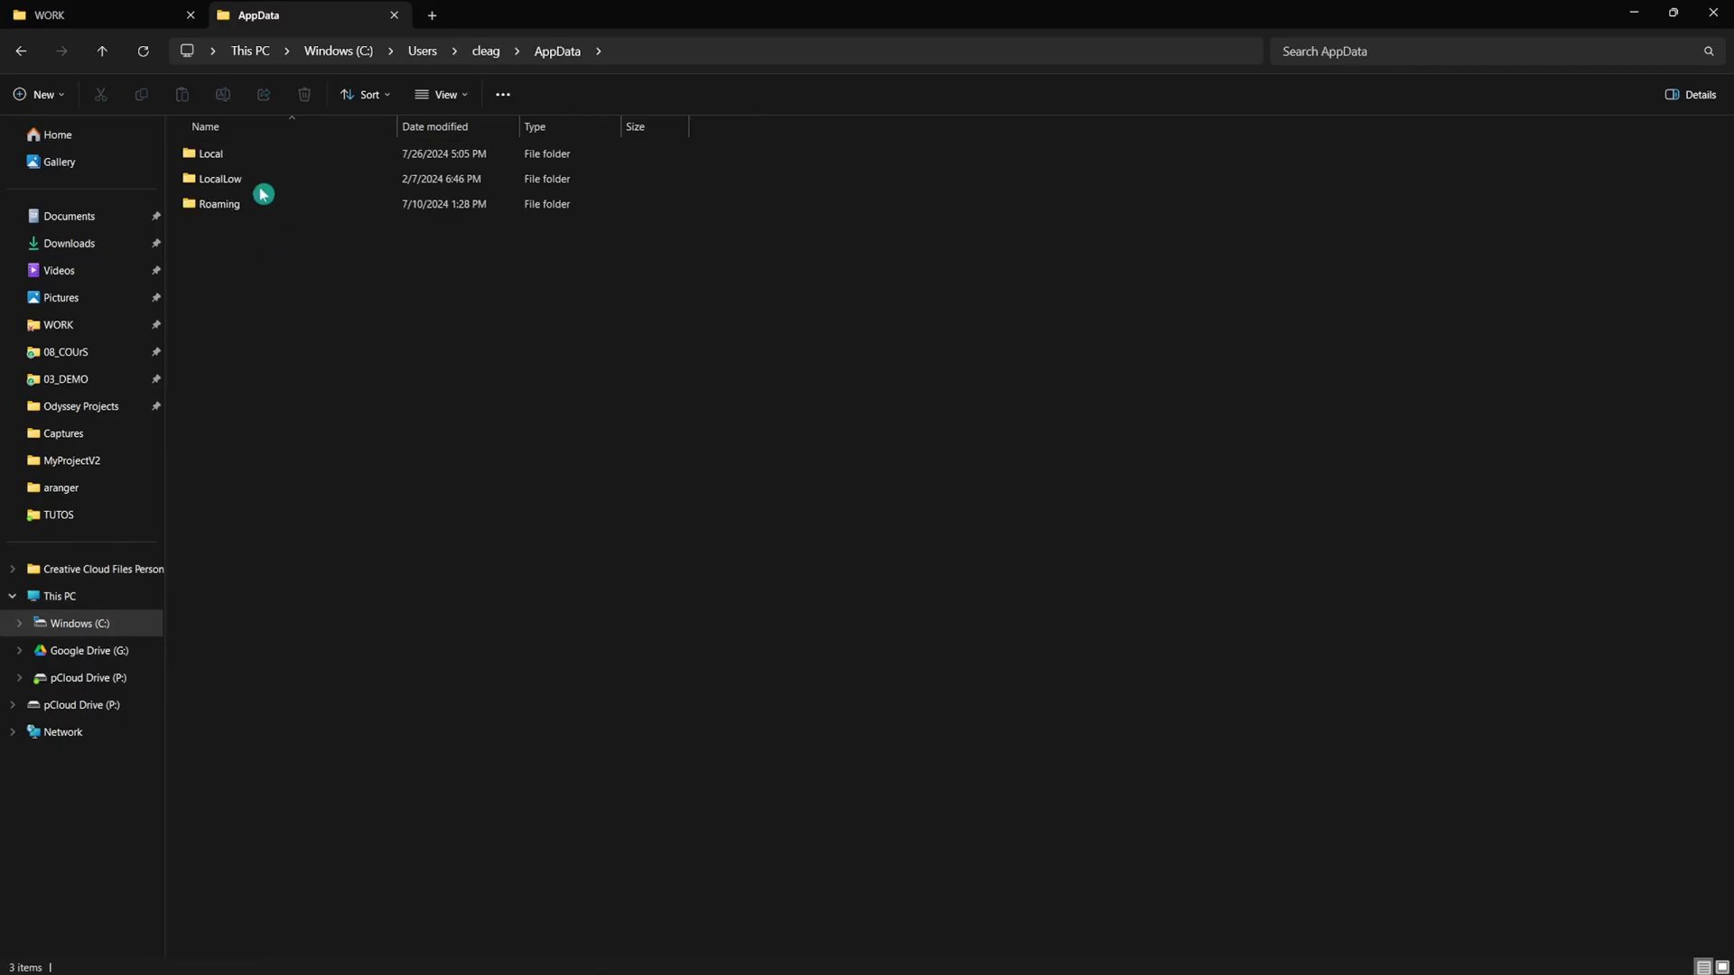
double_click(260, 156)
double_click(257, 667)
double_click(268, 179)
double_click(267, 156)
double_click(269, 179)
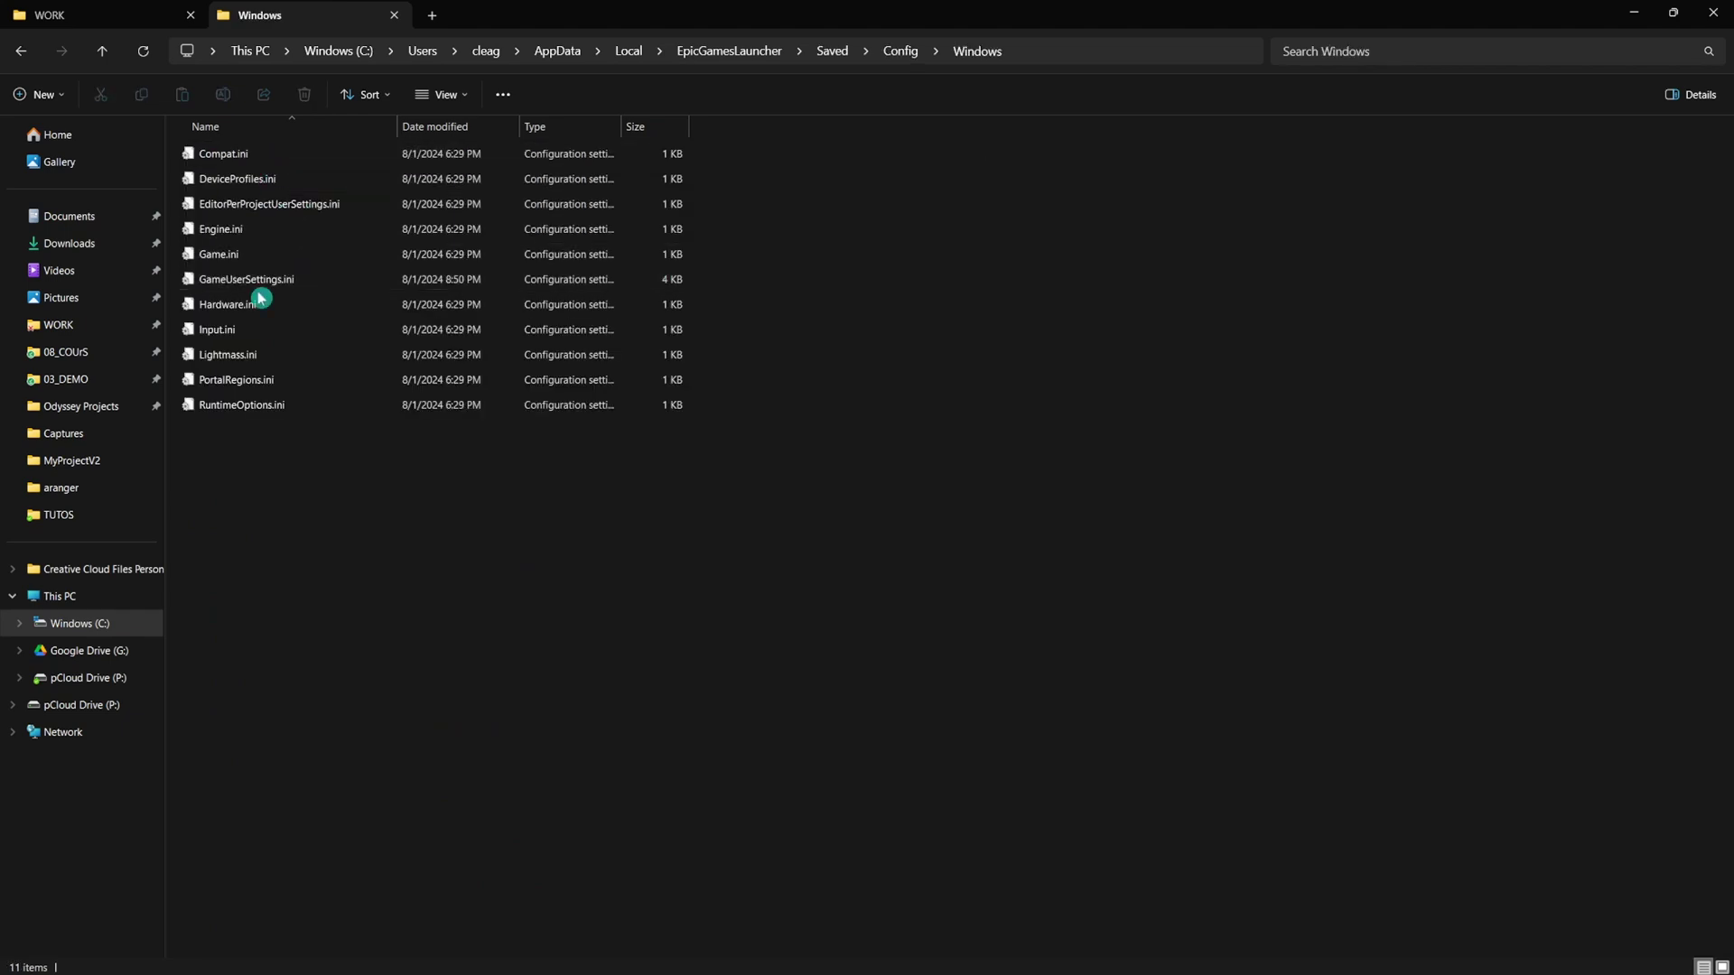
double_click(300, 281)
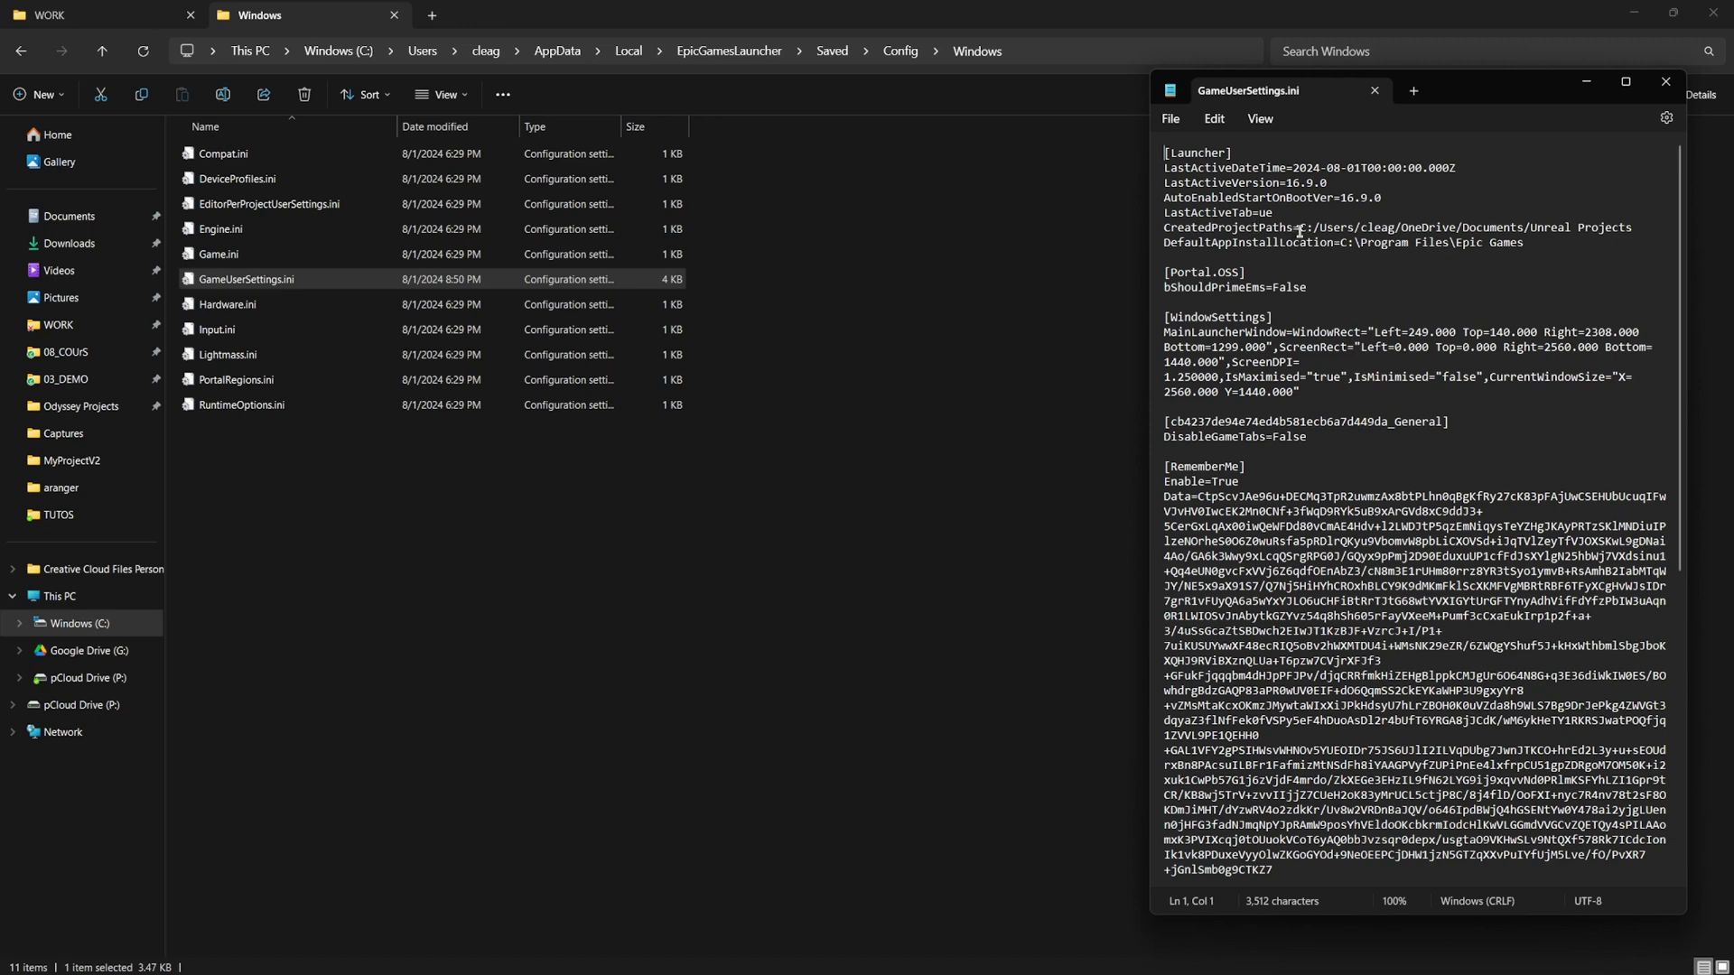
Duplicate the 'CreatedProjectPaths=' key onto a new line below the existing one.
left_click_drag(1300, 231, 1170, 237)
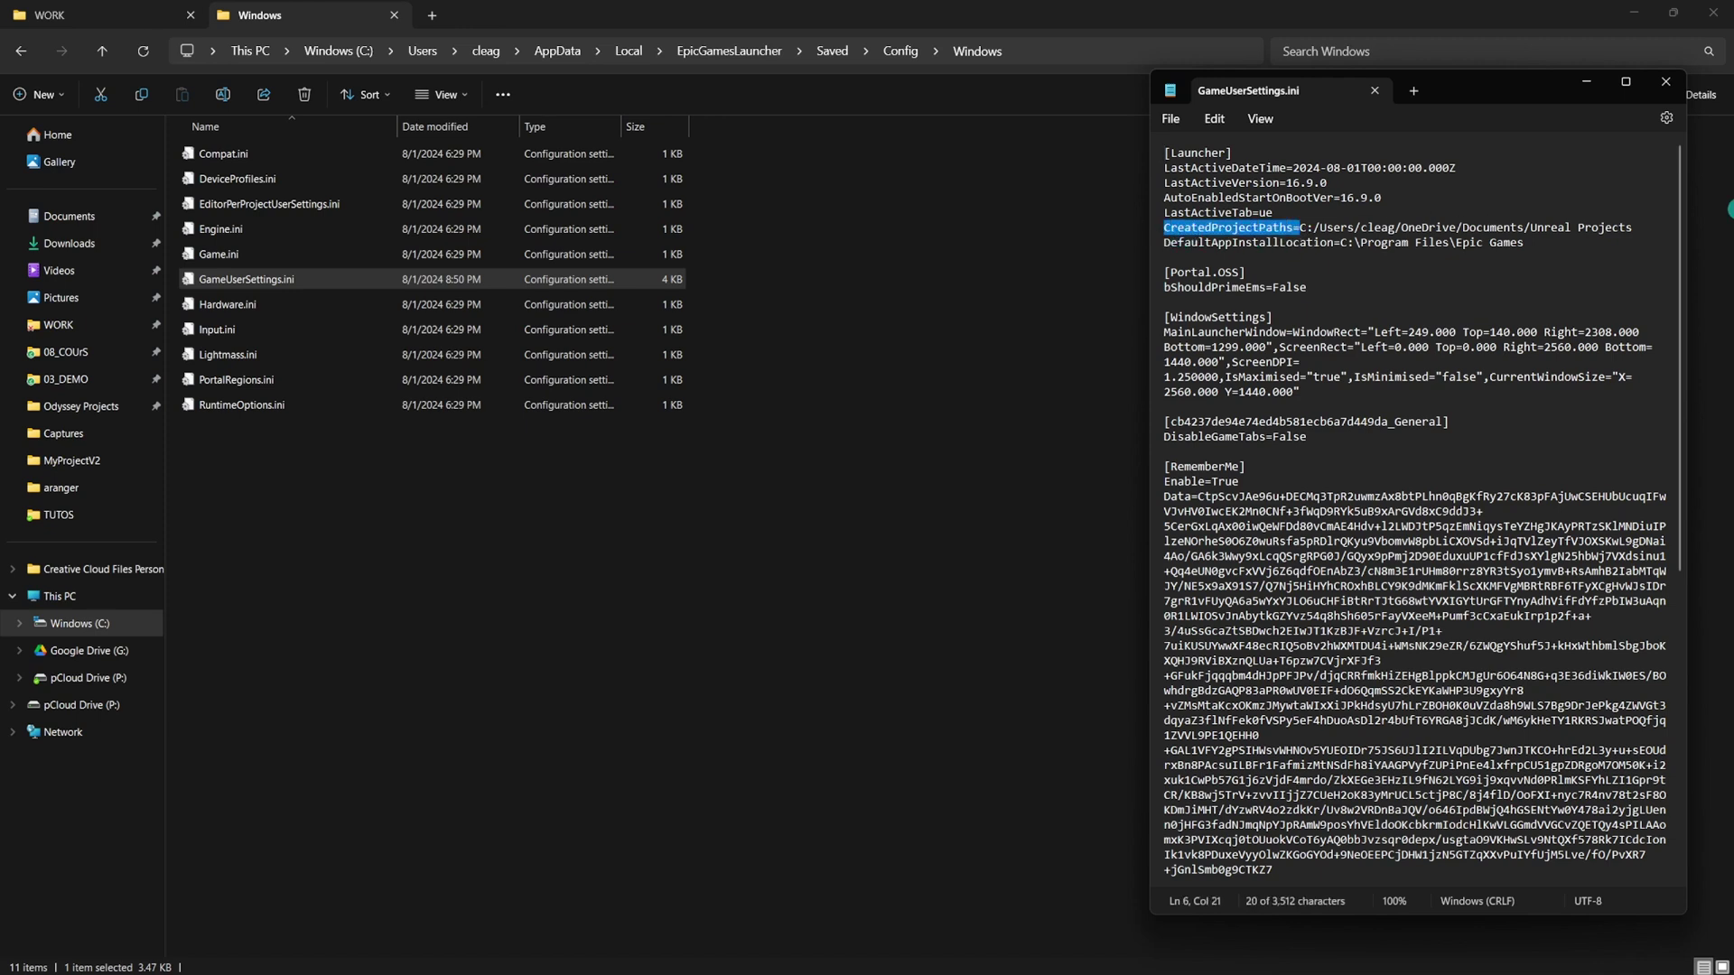
key("ctrl+c")
key("End")
key("Return")
key("ctrl+v")
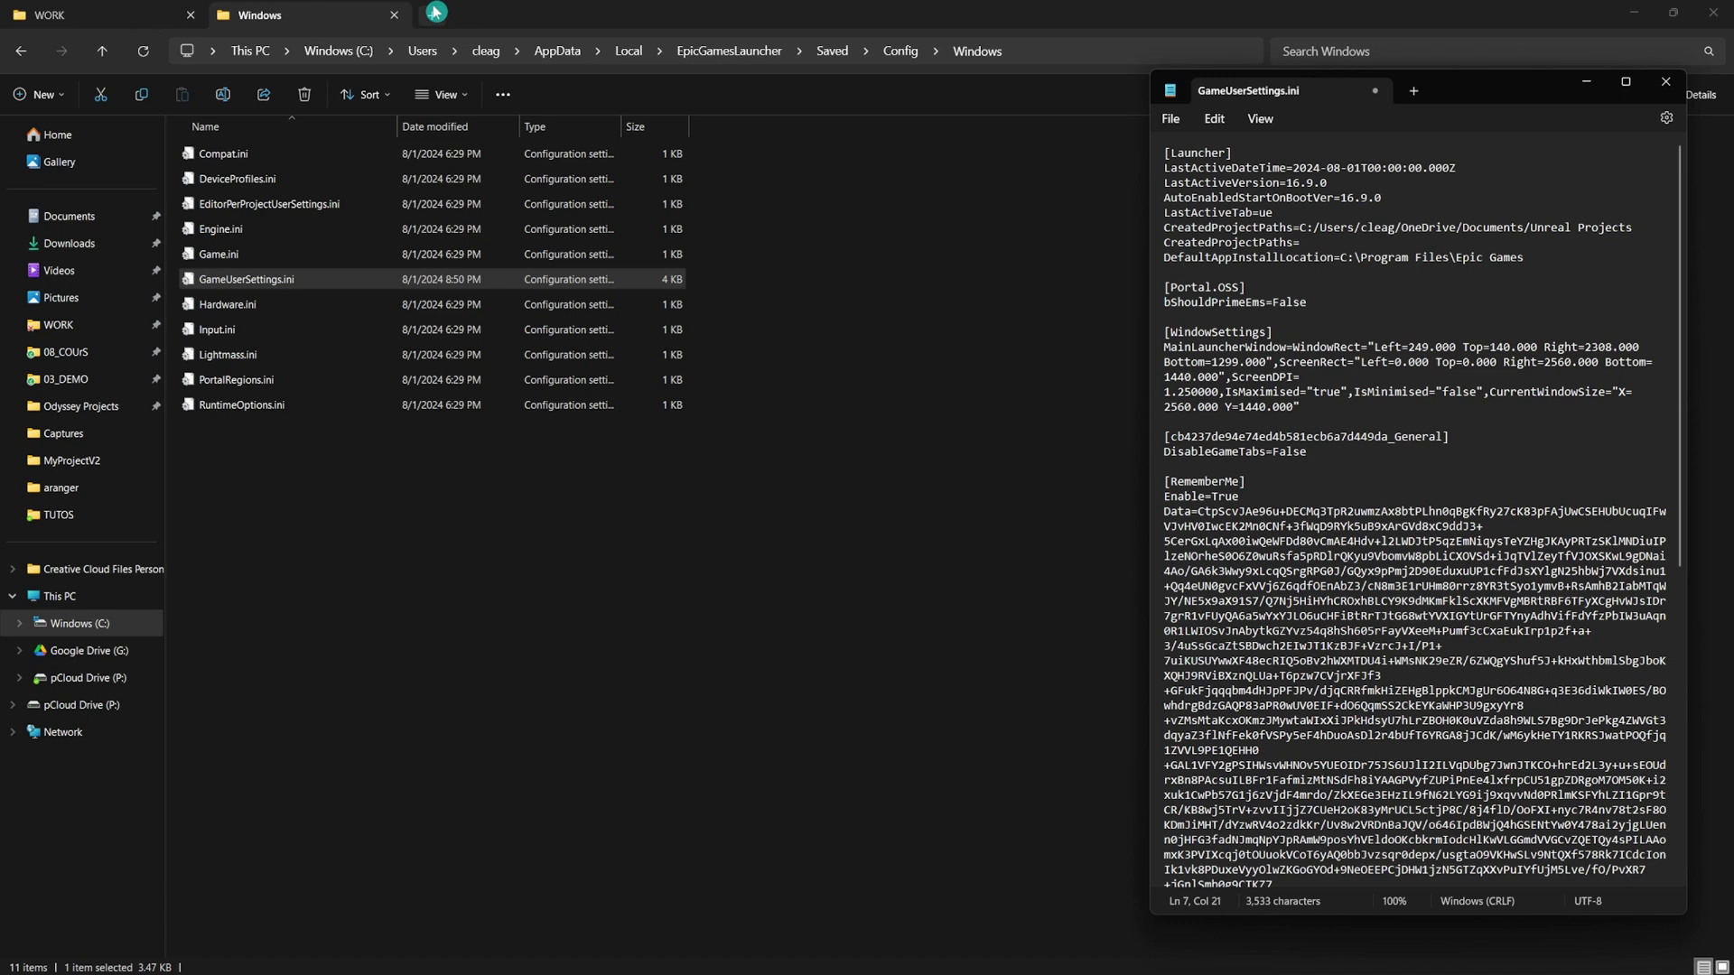
Paste the Documents\Odyssey Projects folder path after the new key and save the file.
left_click(390, 17)
left_click(91, 407)
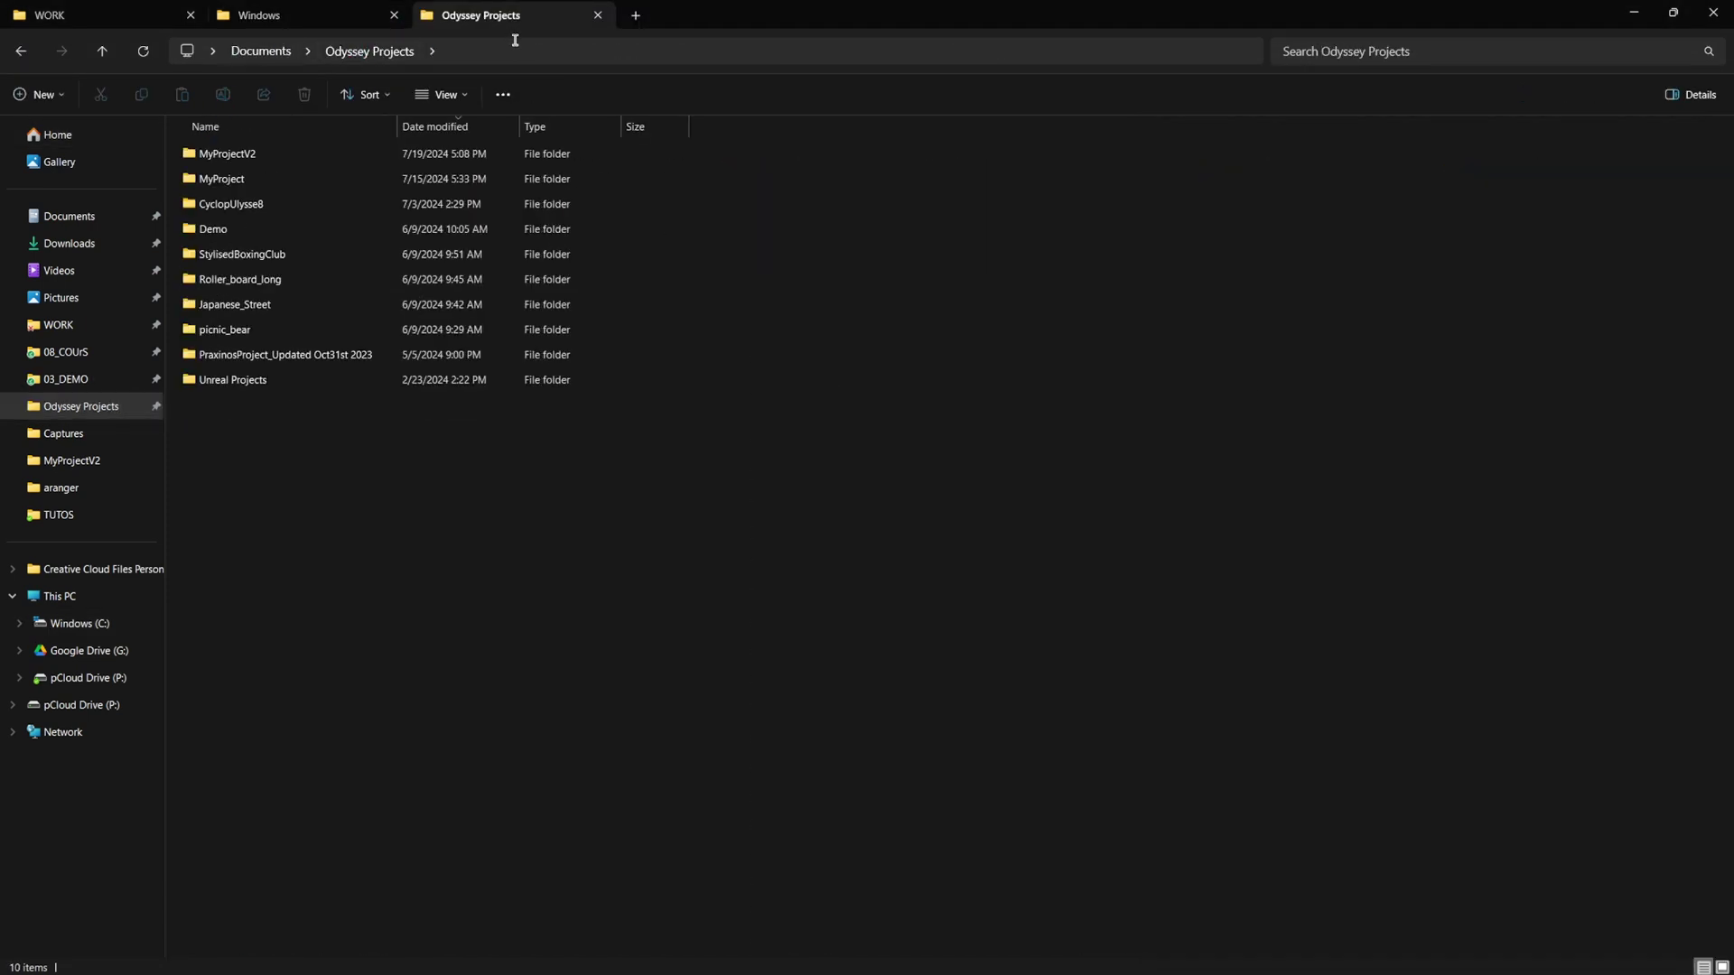
left_click(515, 40)
left_click(1475, 136)
left_click(1633, 11)
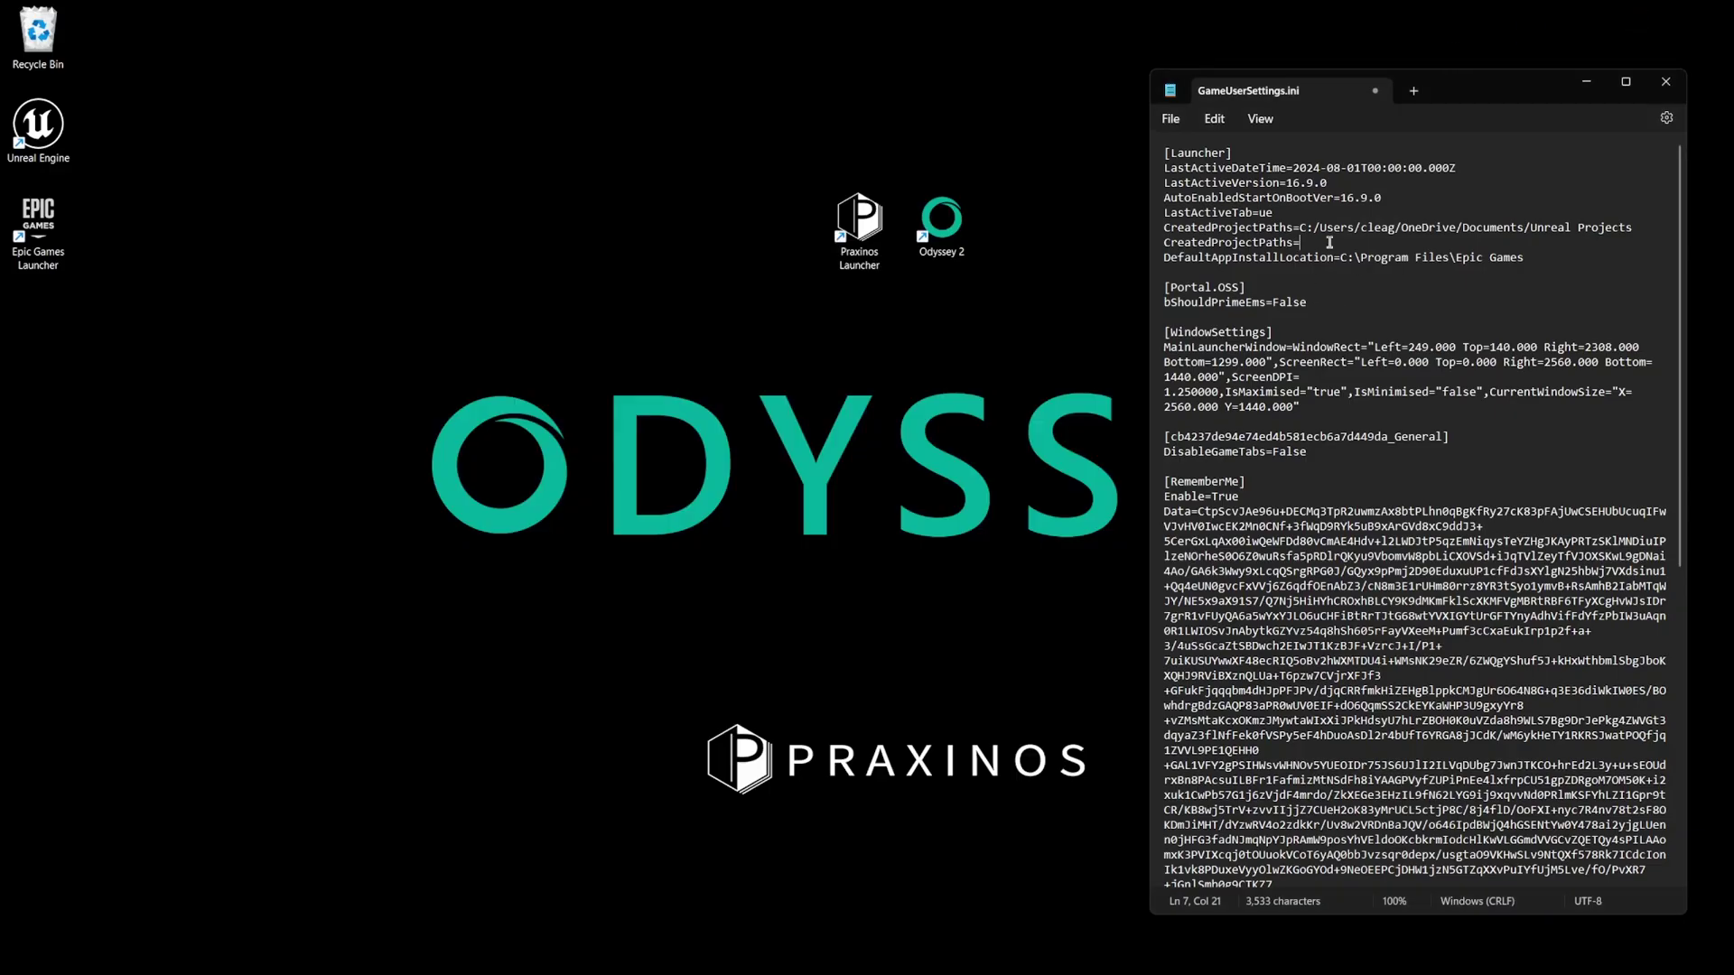
key("ctrl+v")
left_click(1171, 122)
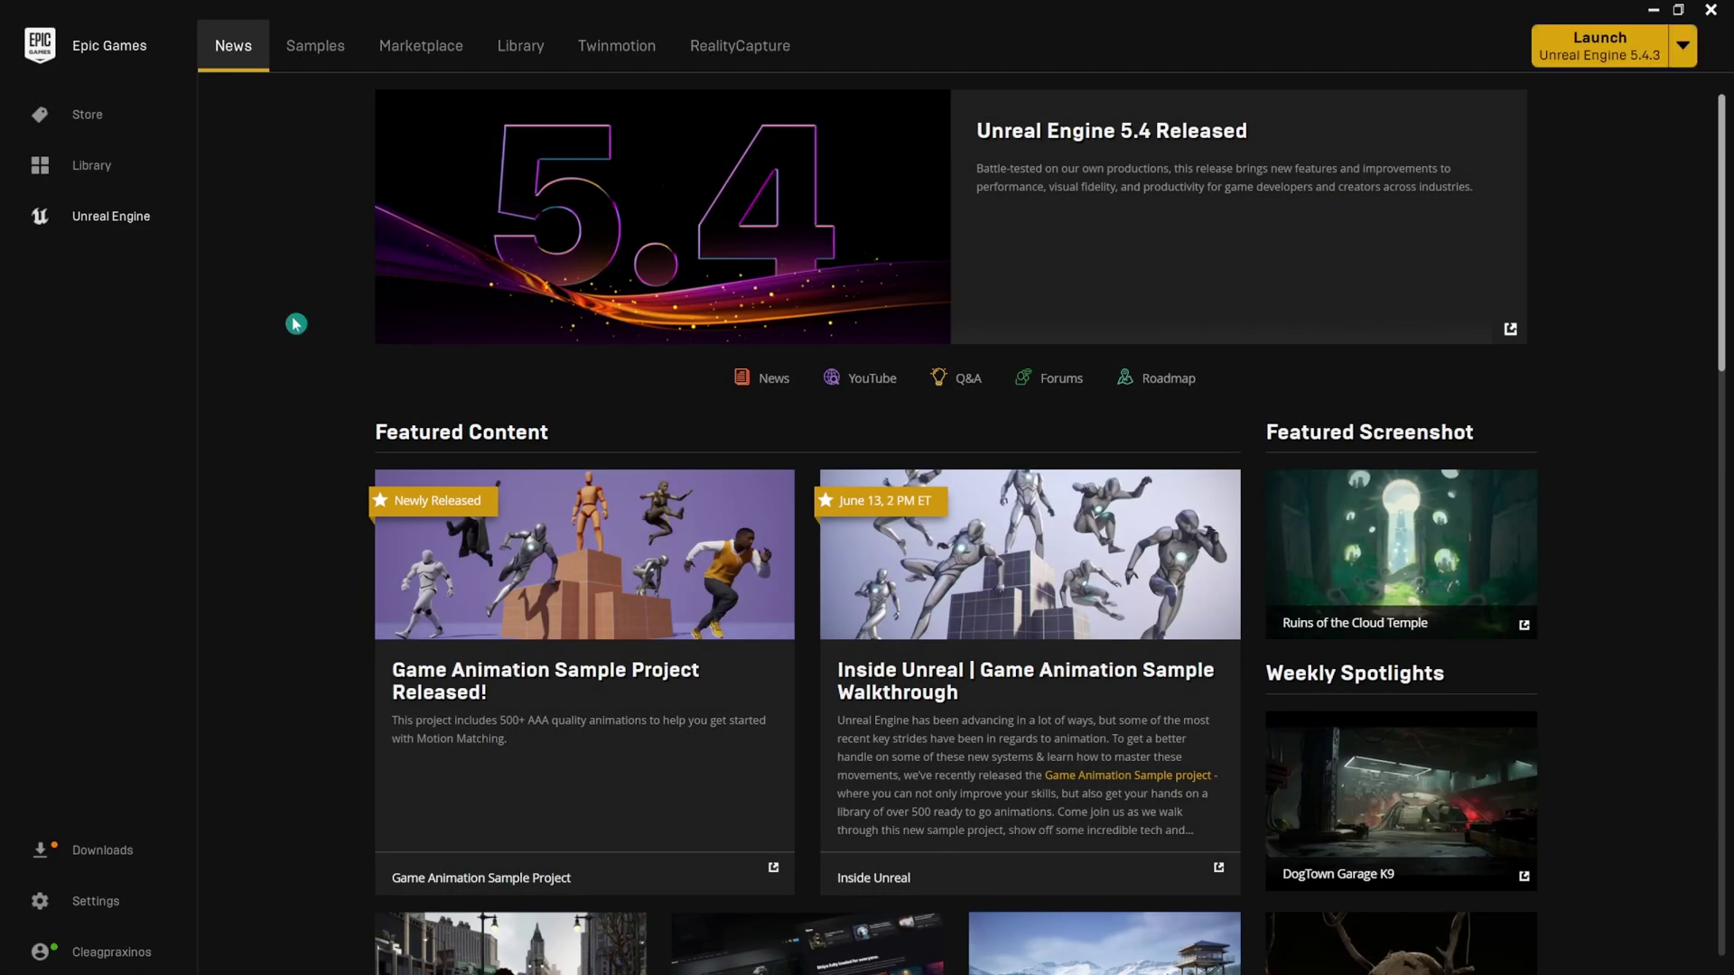
Add Assetsville Town to MyProjectV2 at version 5.3, showing all projects.
left_click(511, 47)
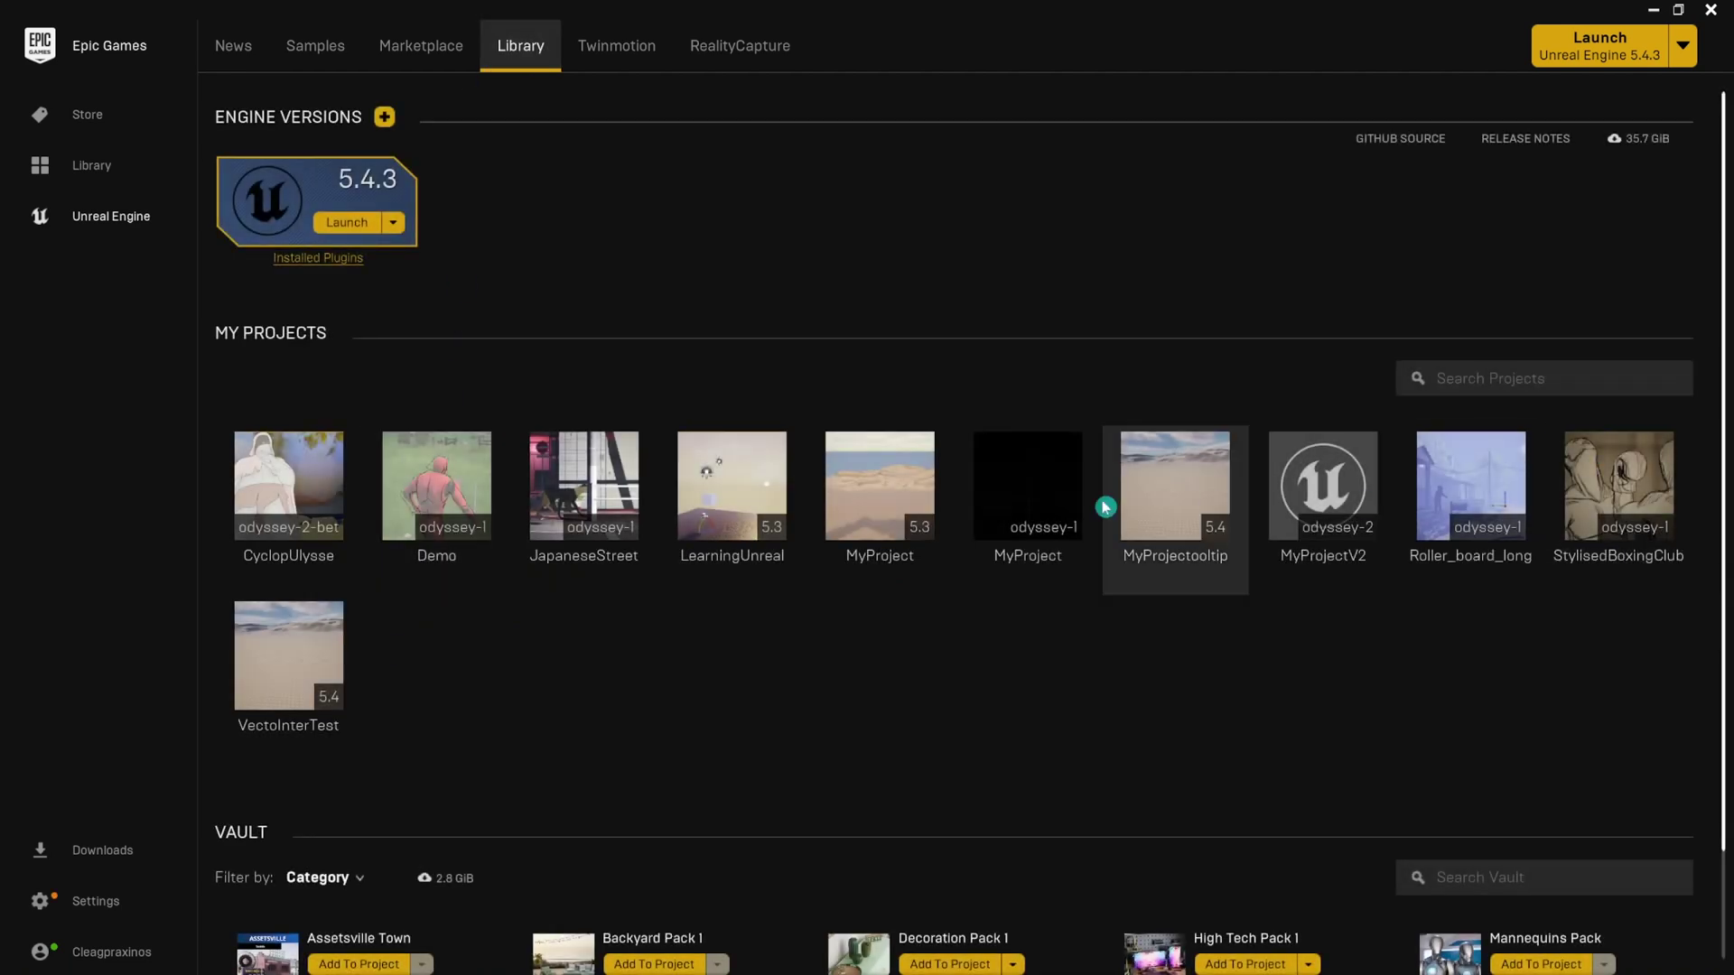
scroll(358, 749, "down", 1)
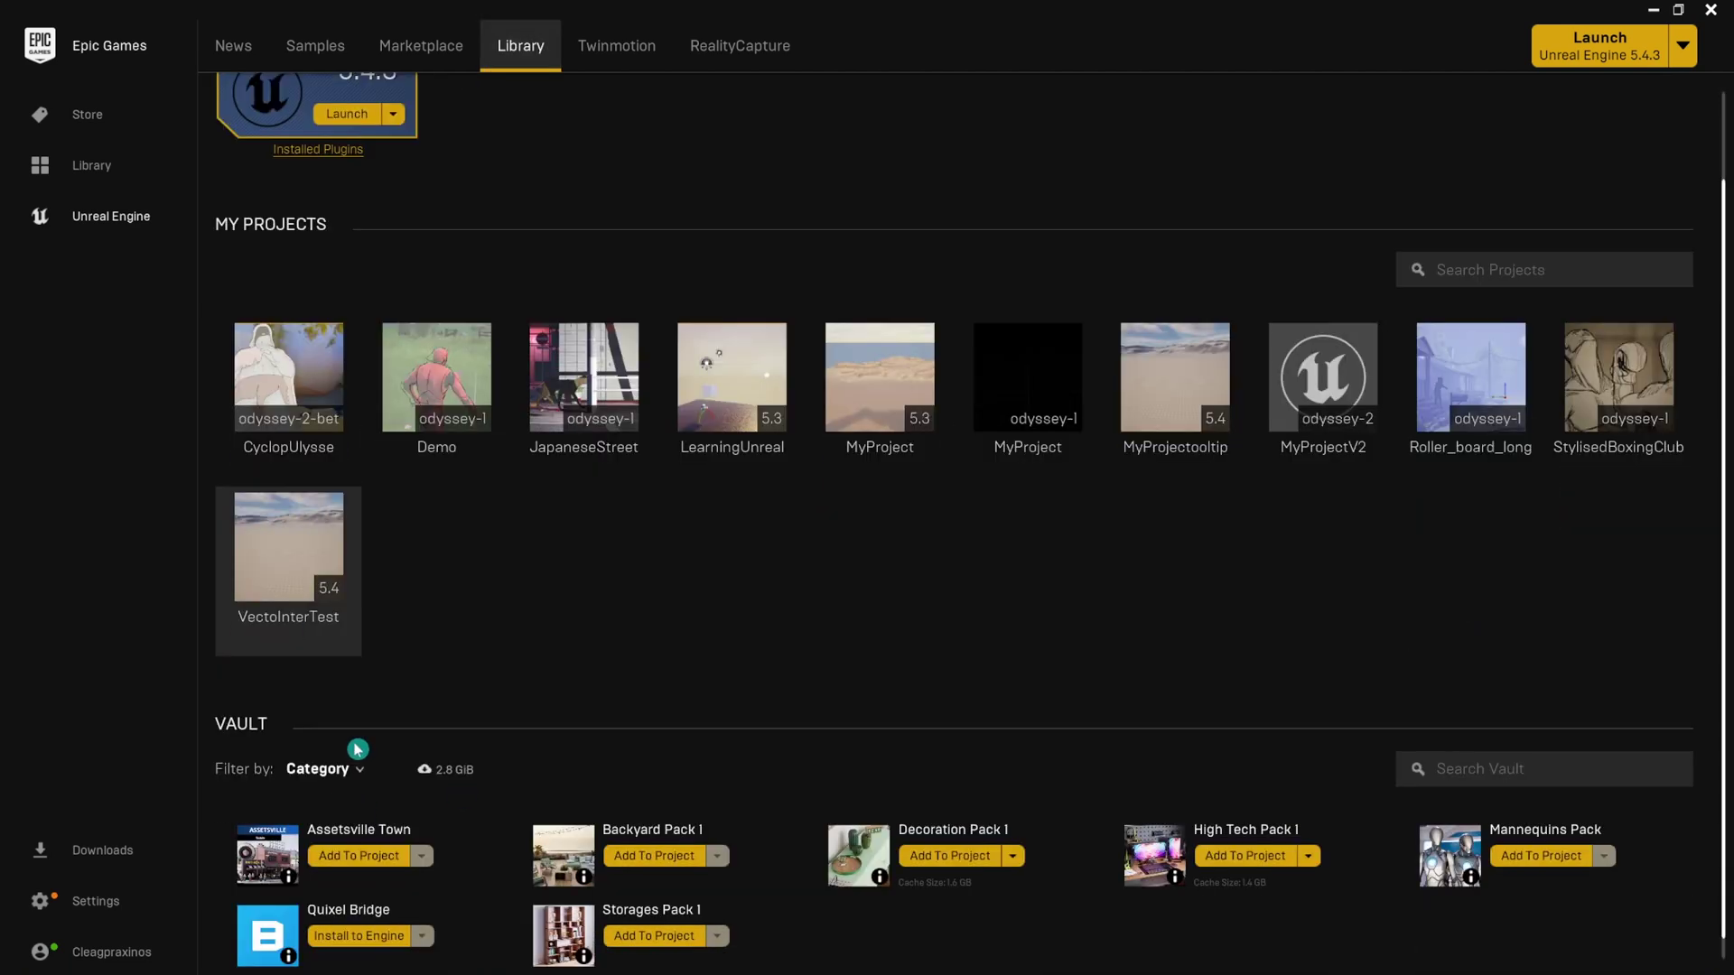
left_click(358, 855)
left_click(996, 334)
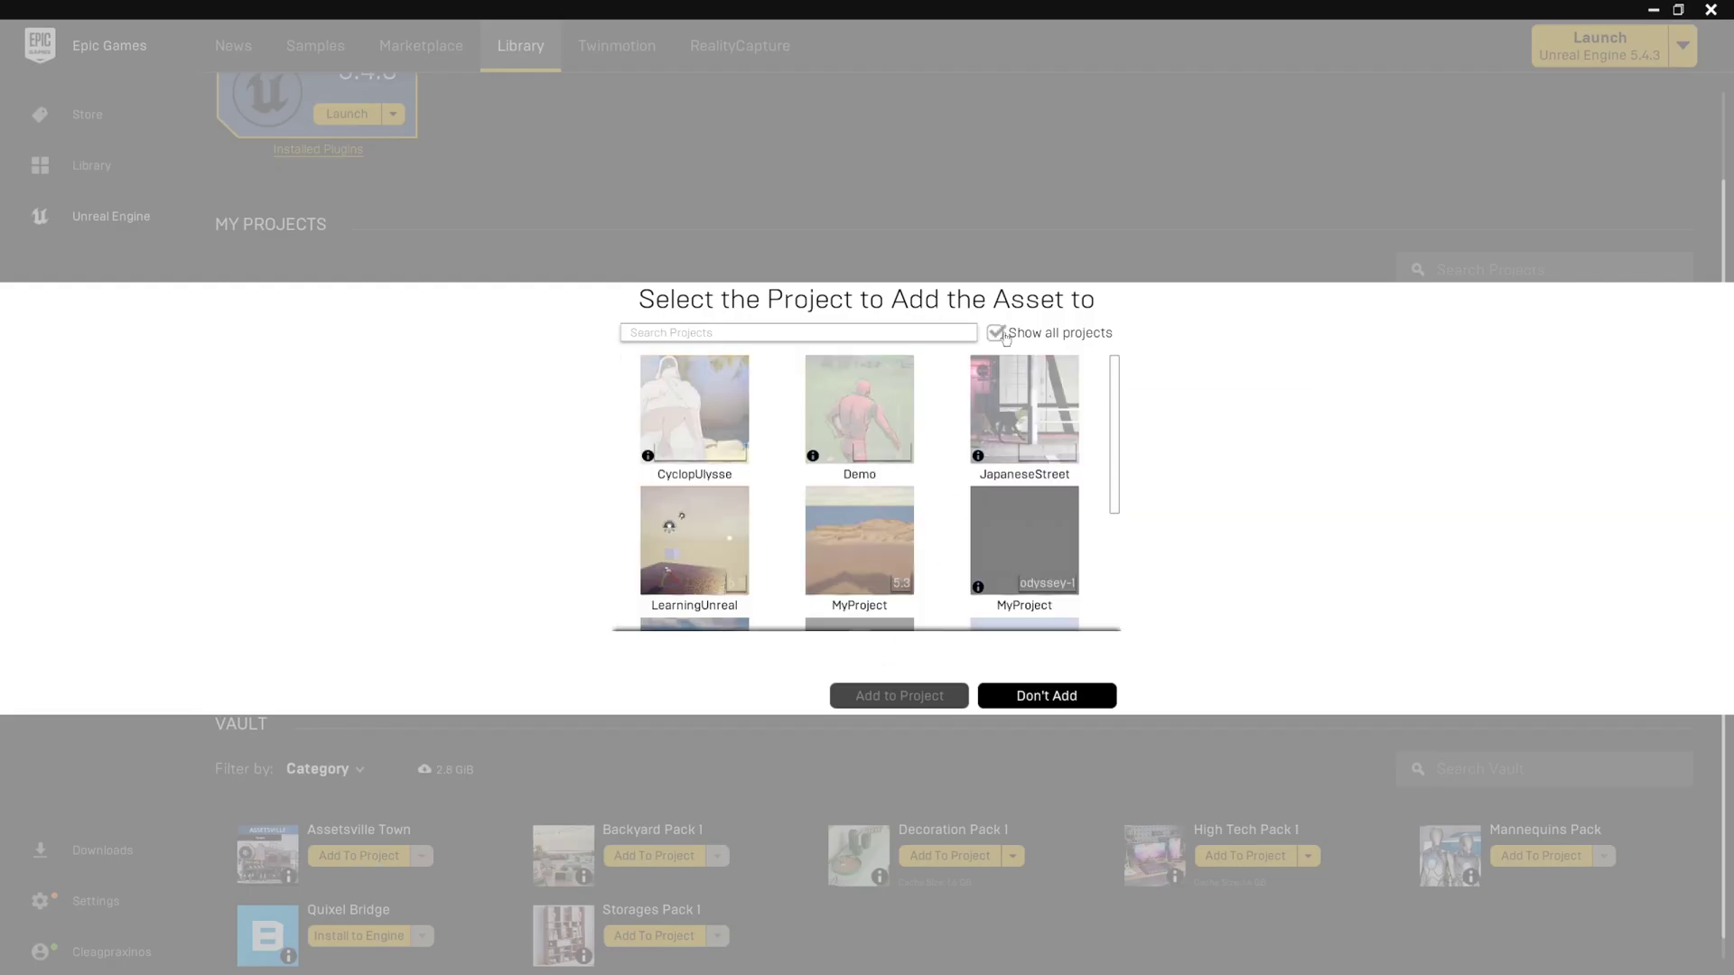
scroll(844, 524, "down", 3)
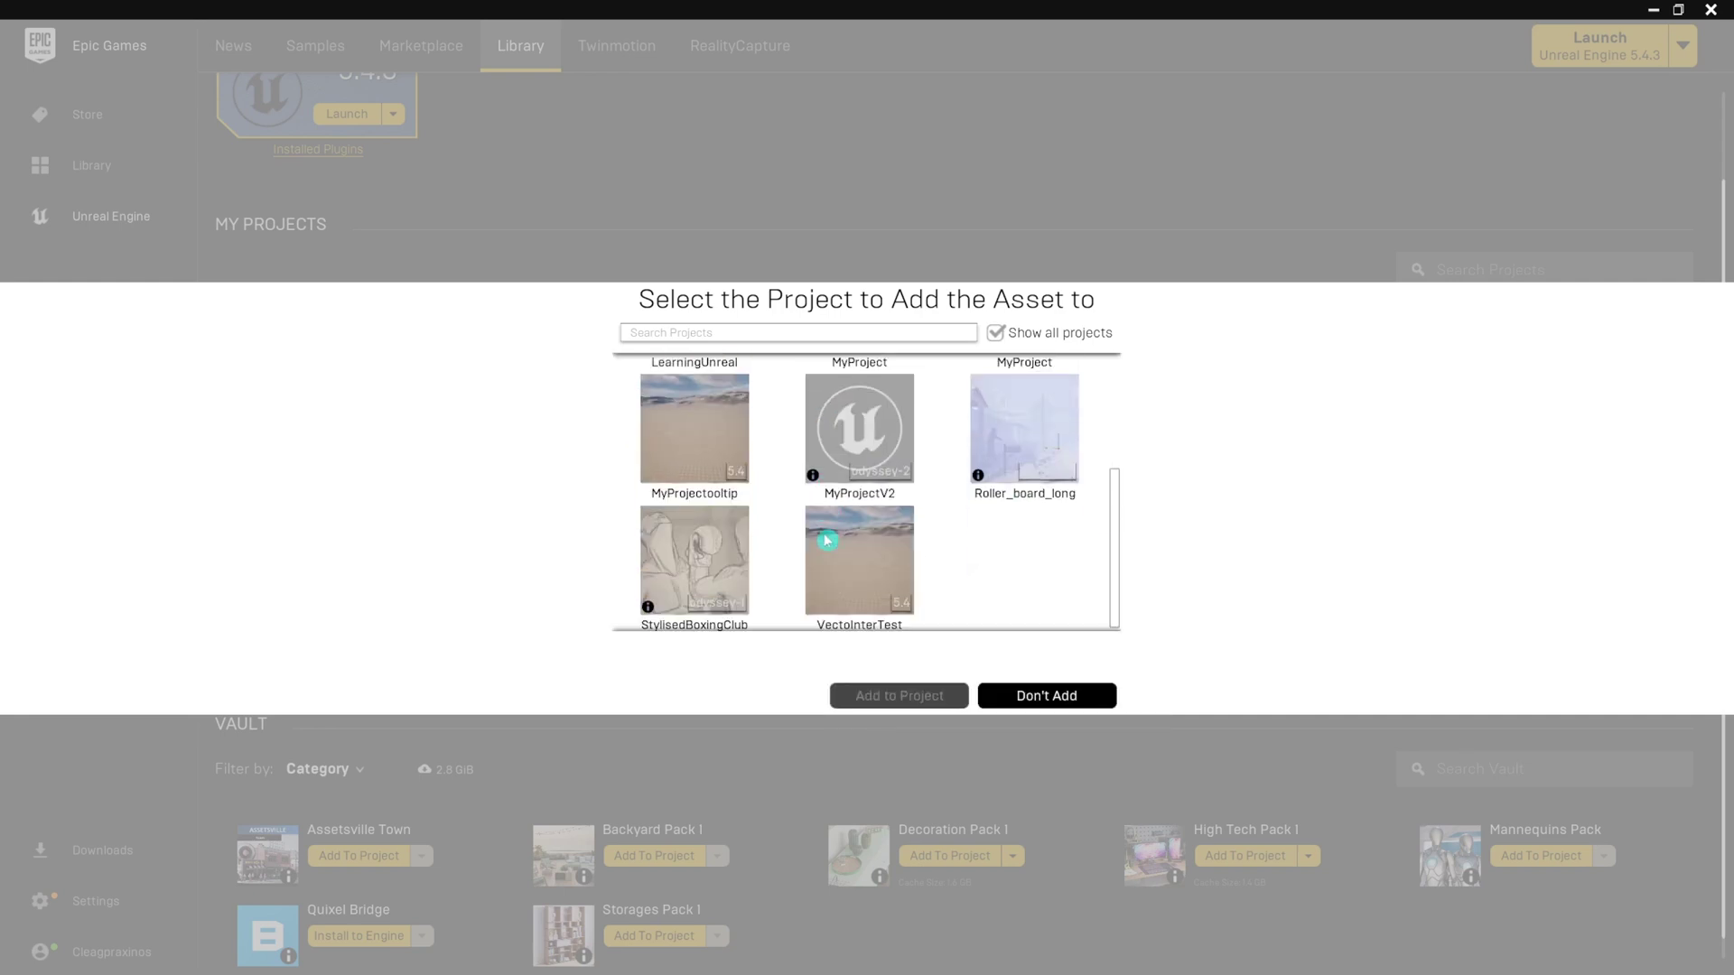
left_click(885, 478)
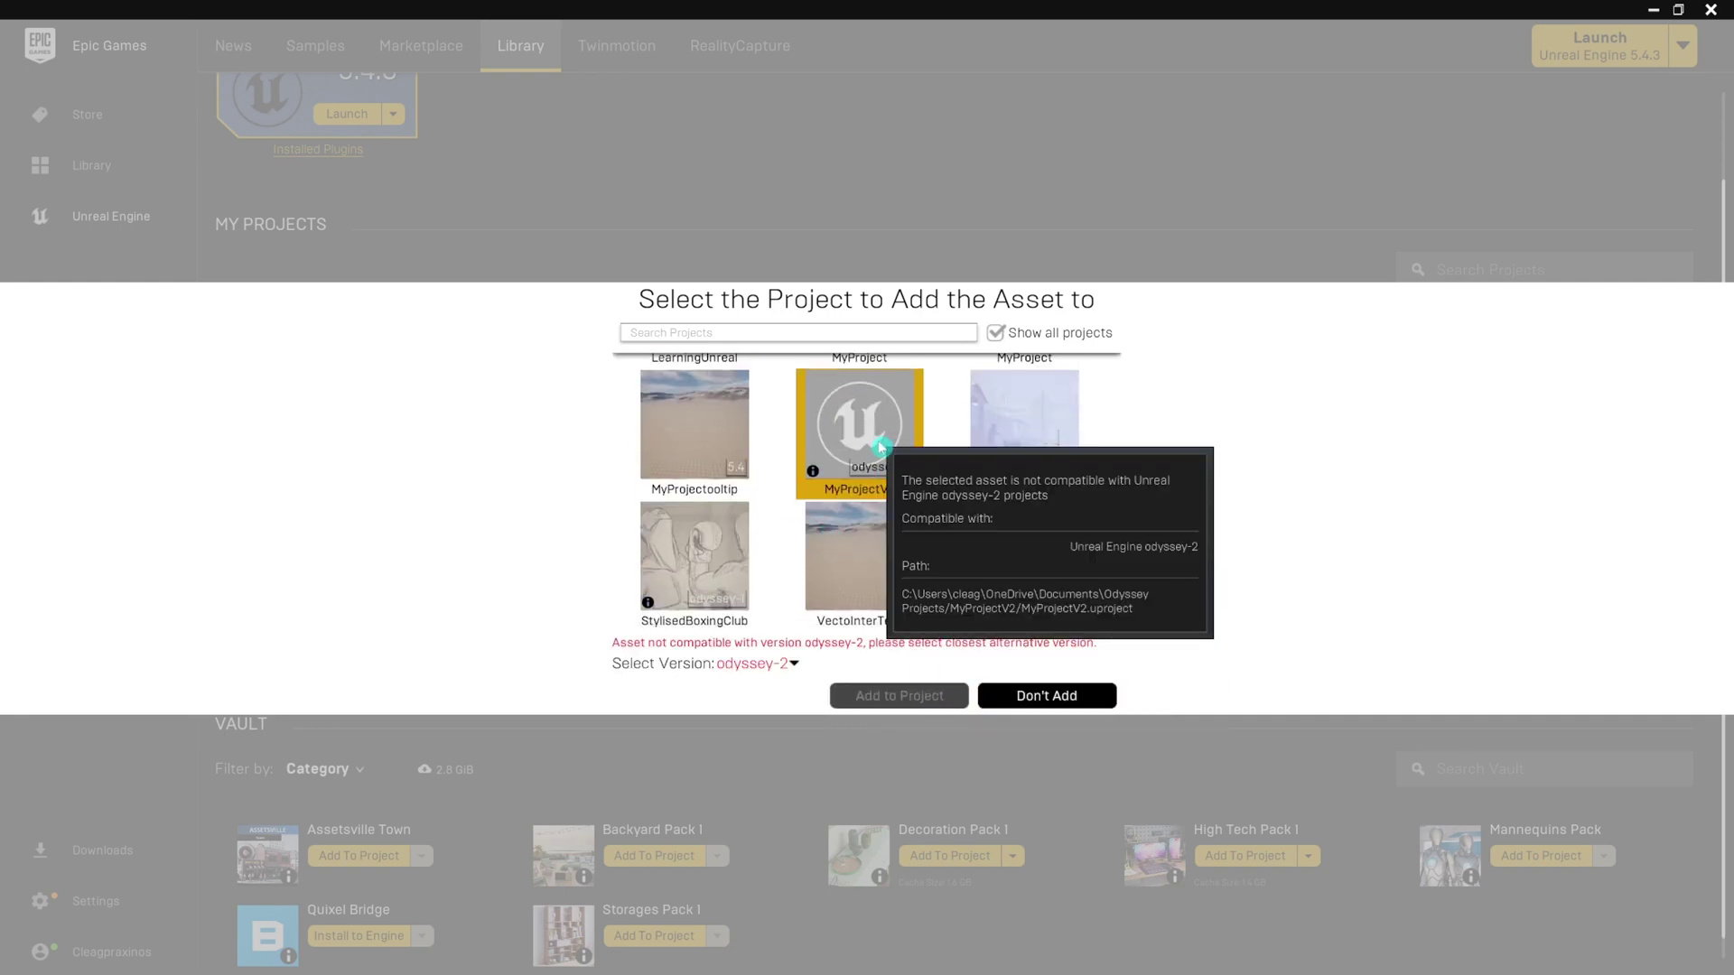
left_click(788, 664)
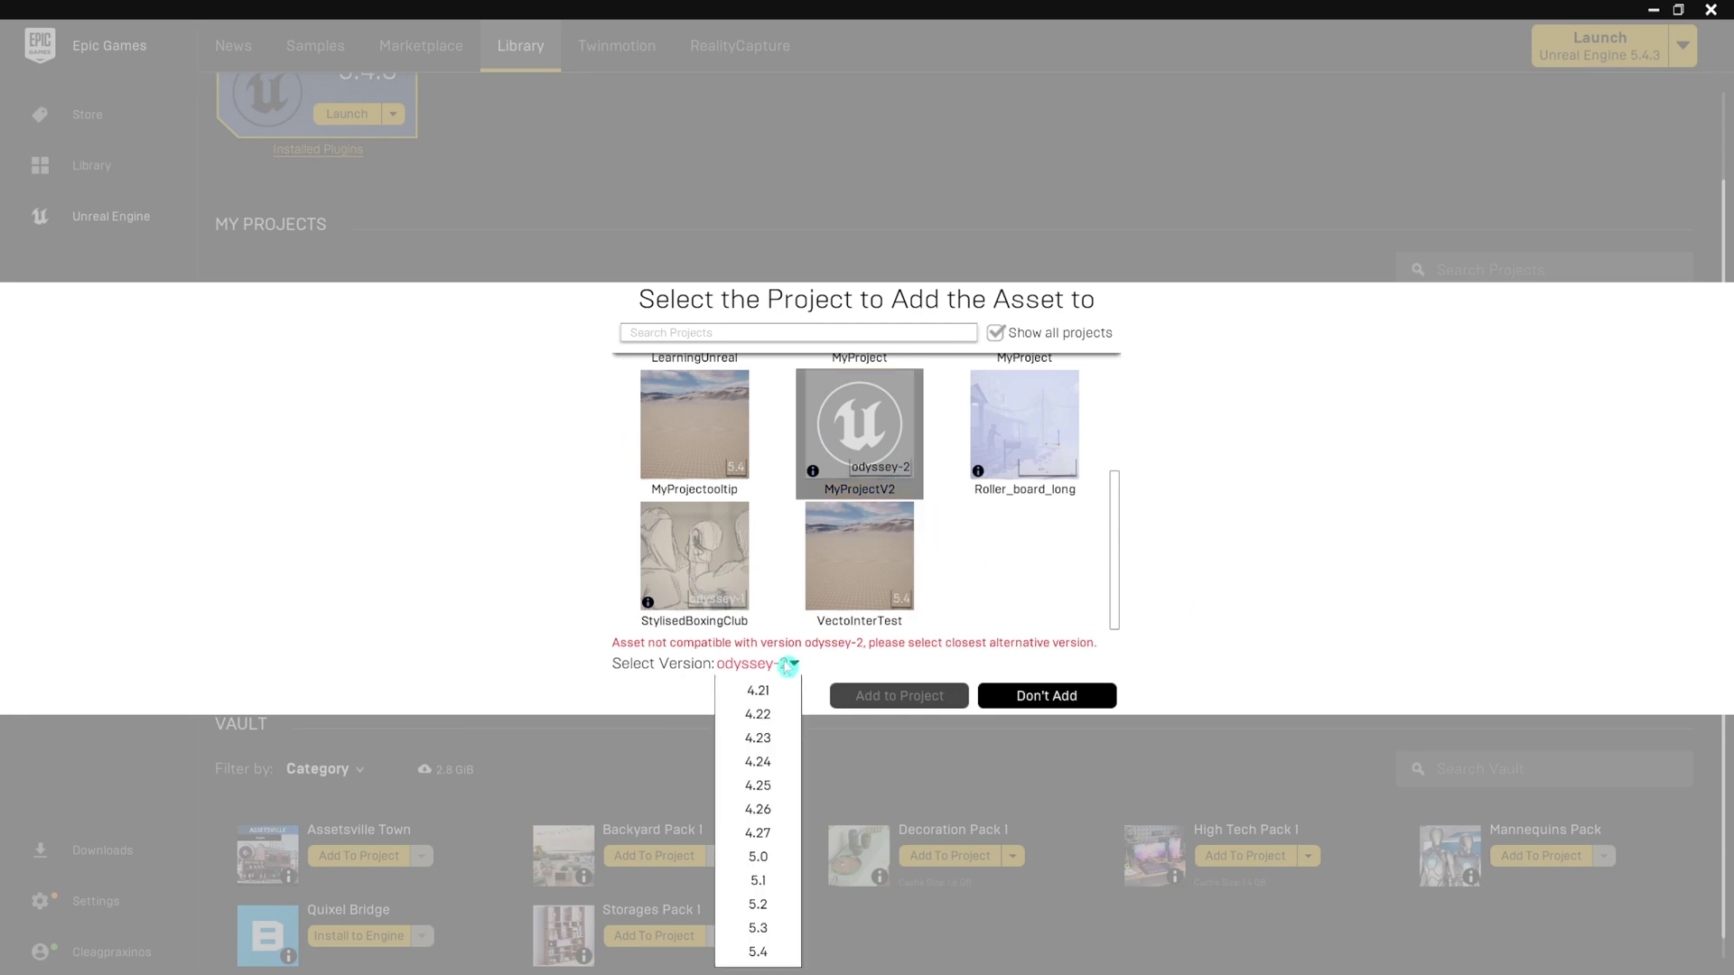
left_click(760, 929)
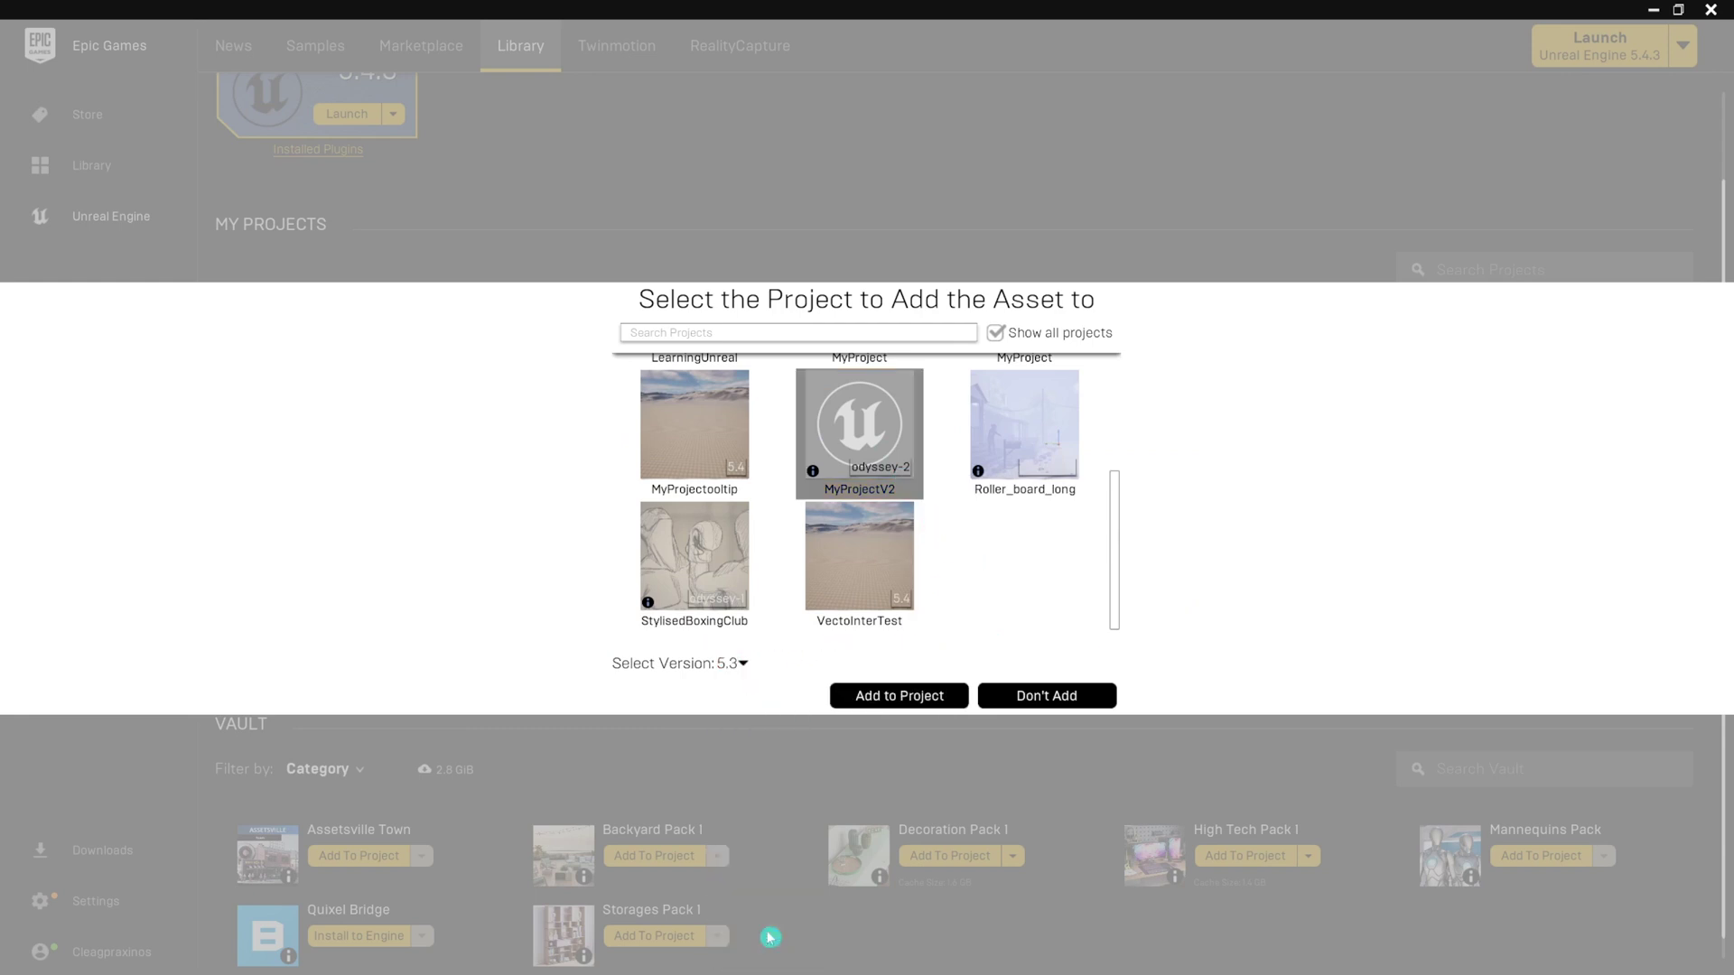
left_click(903, 696)
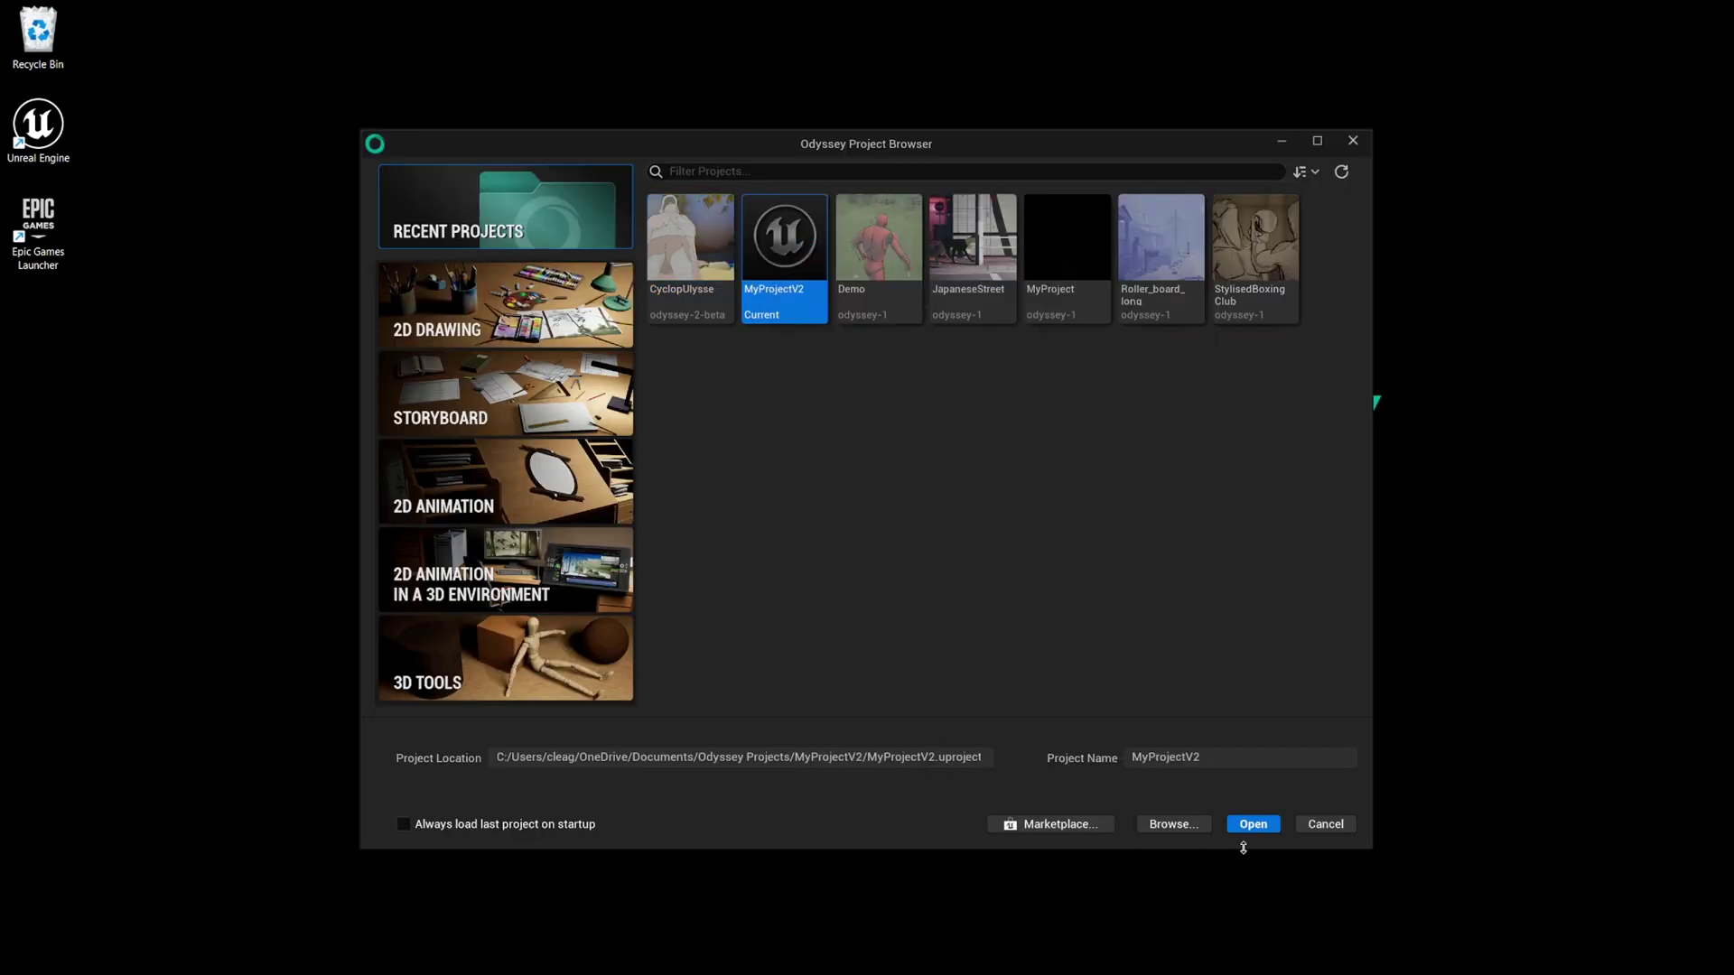
Open MyProjectV2 and load the AssetsvilleTown Maps Demonstration level.
left_click(1254, 825)
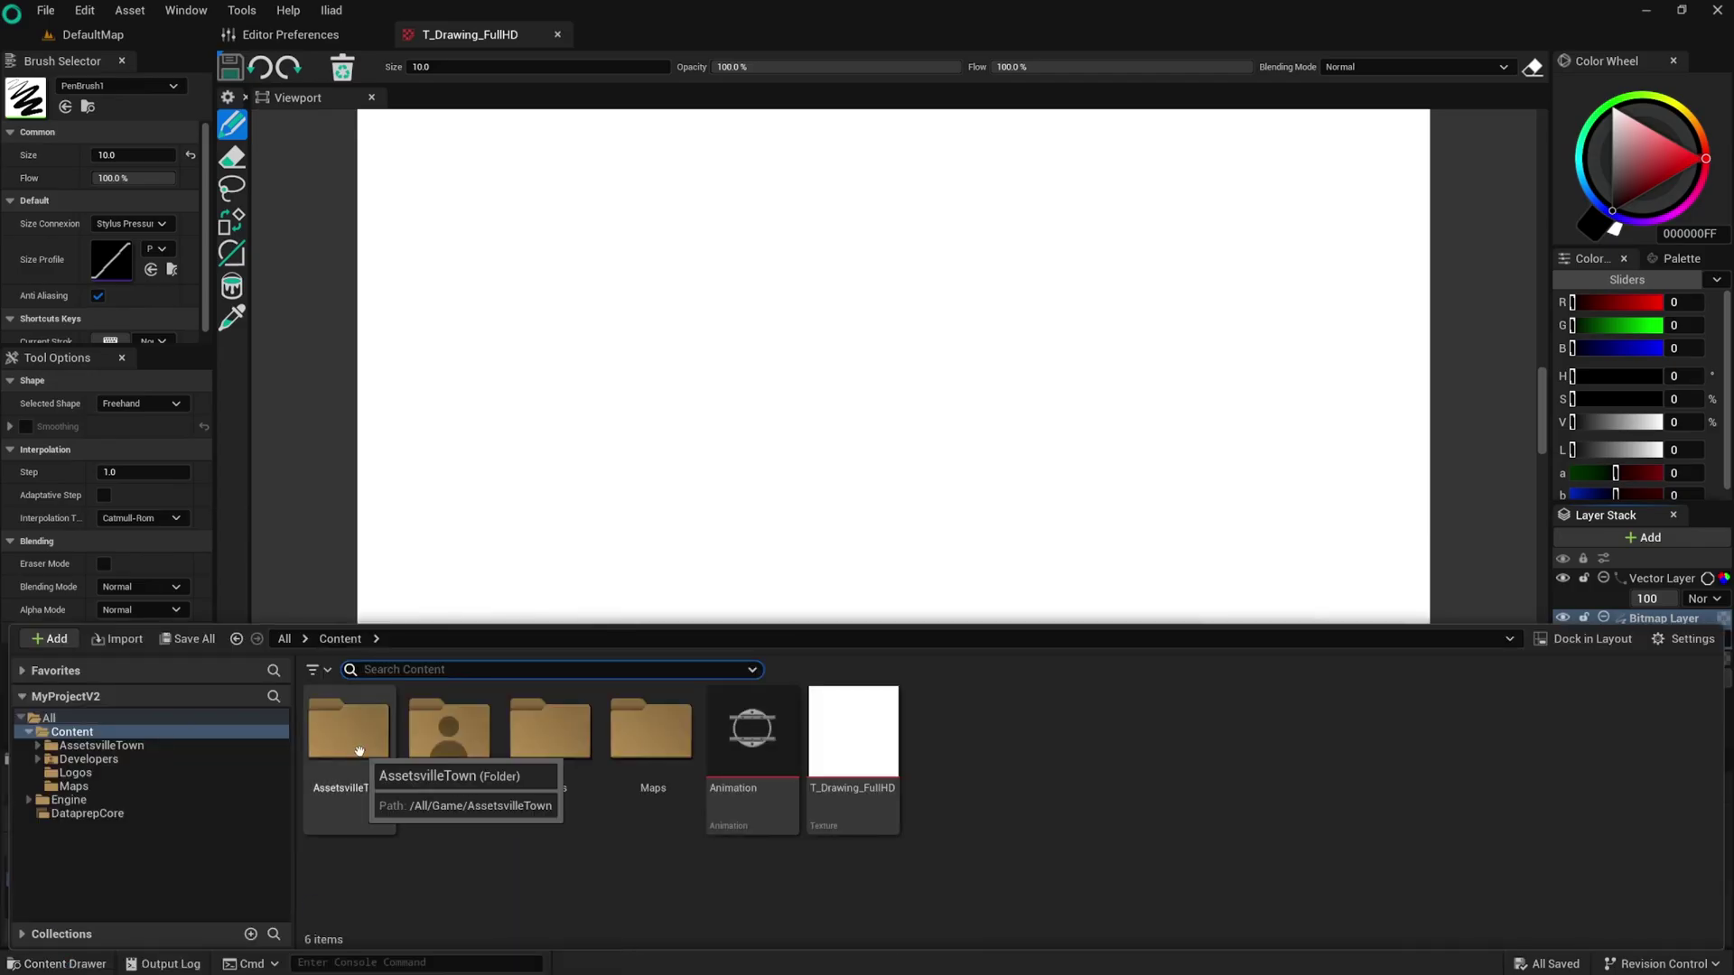
double_click(359, 752)
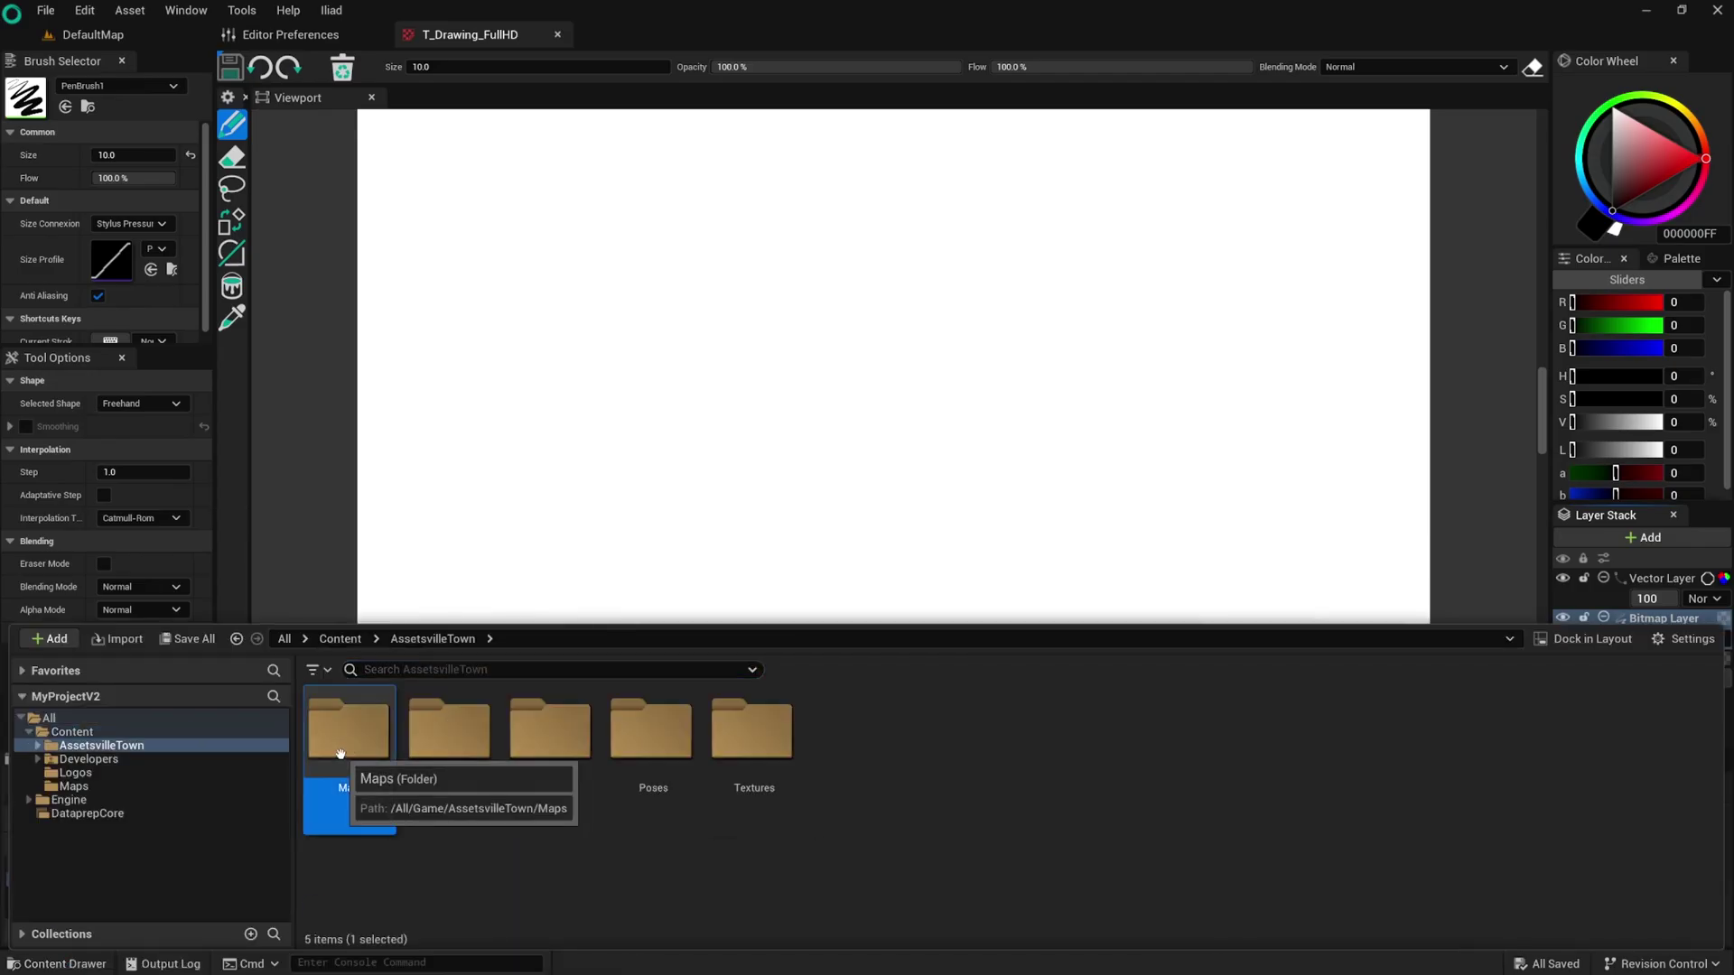
double_click(352, 750)
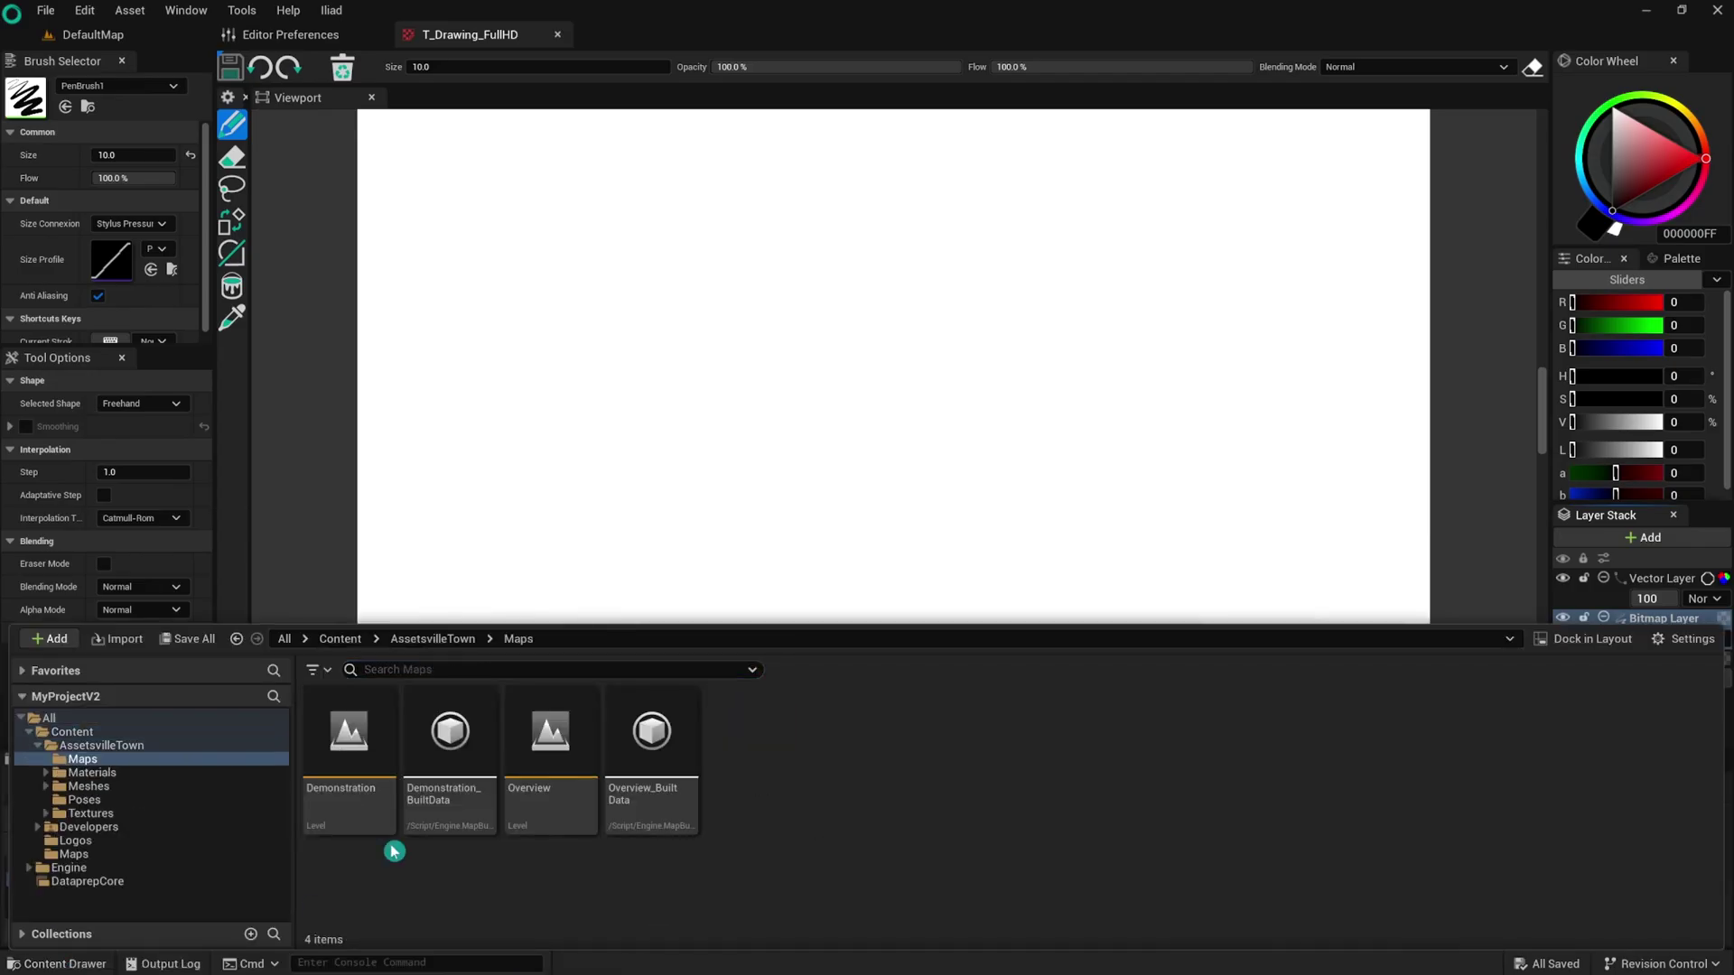
double_click(355, 743)
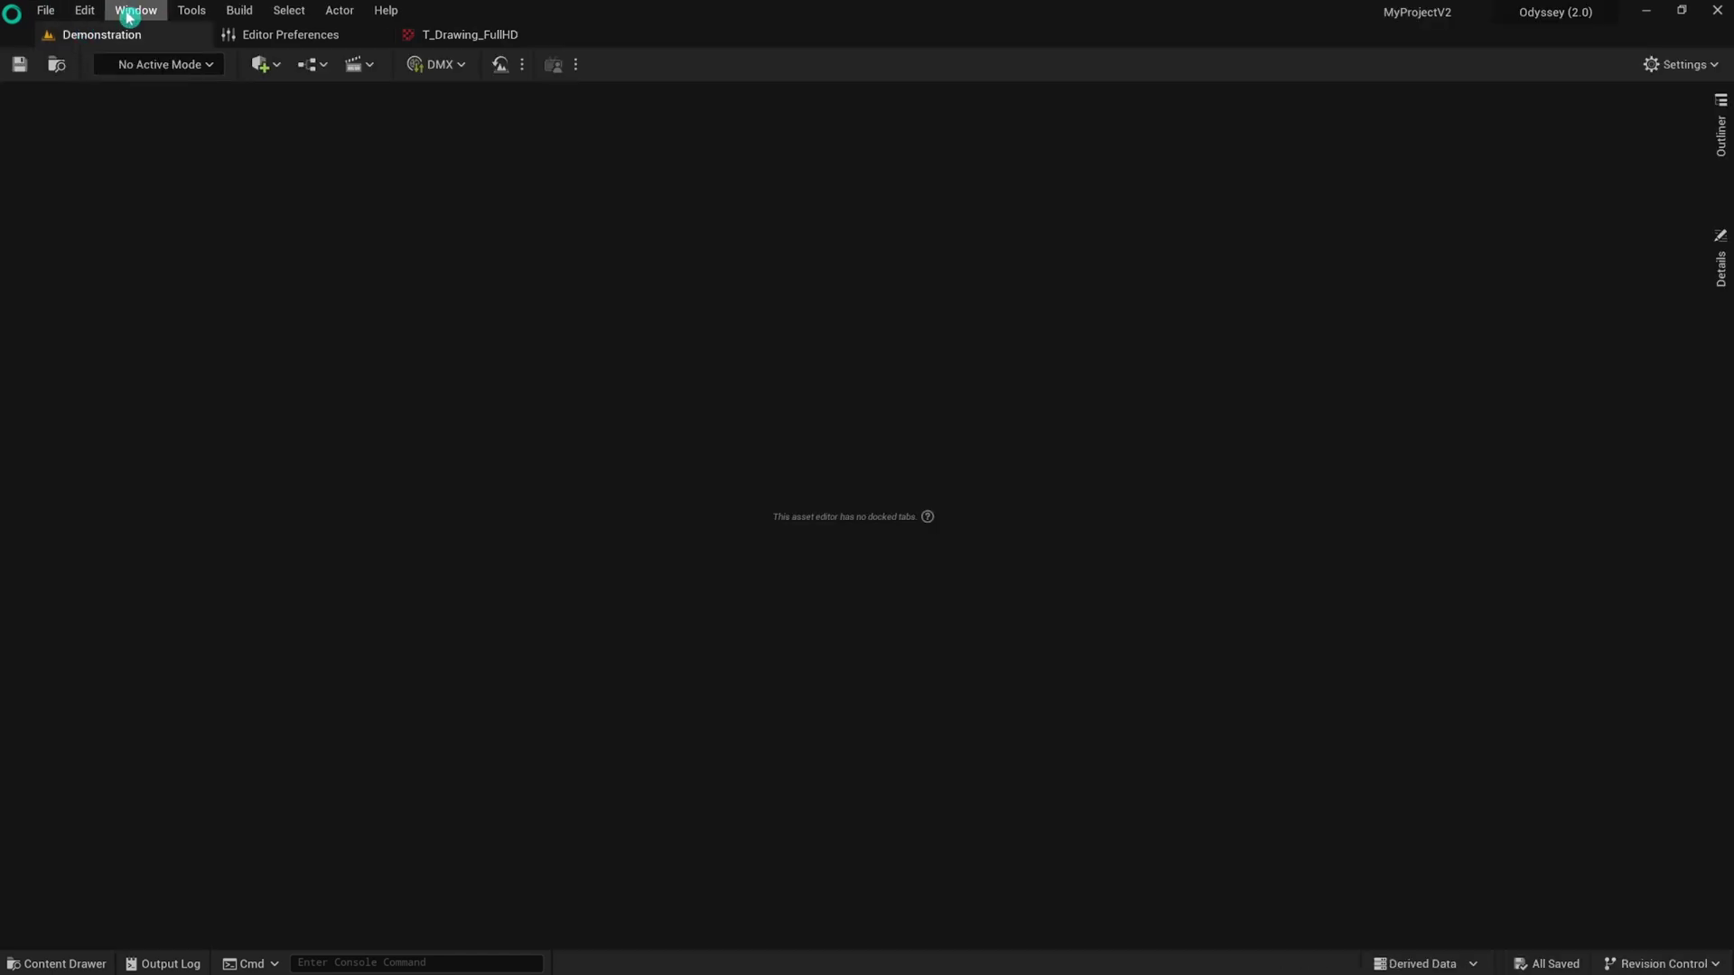
Open Viewport 1 to show the town scene.
left_click(130, 16)
mouse_move(221, 178)
left_click(379, 179)
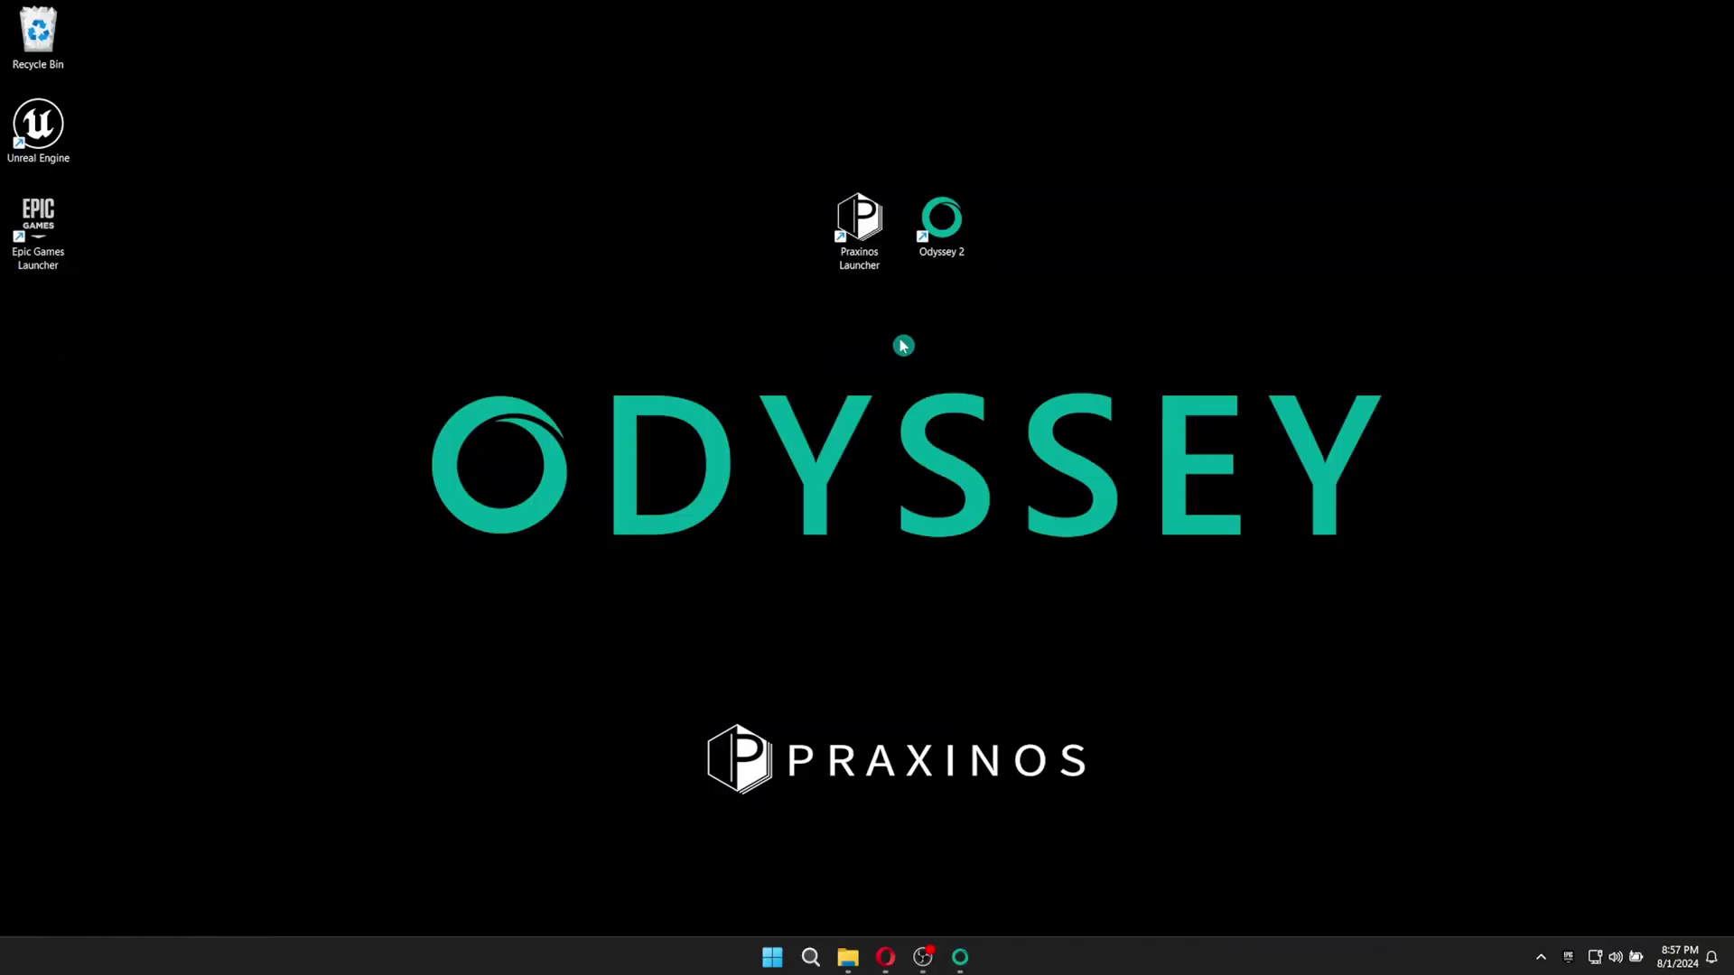
Remove Assetsville Town's local content in the launcher, then browse MyProjectUE content to TMDecorationsPack1.
double_click(21, 226)
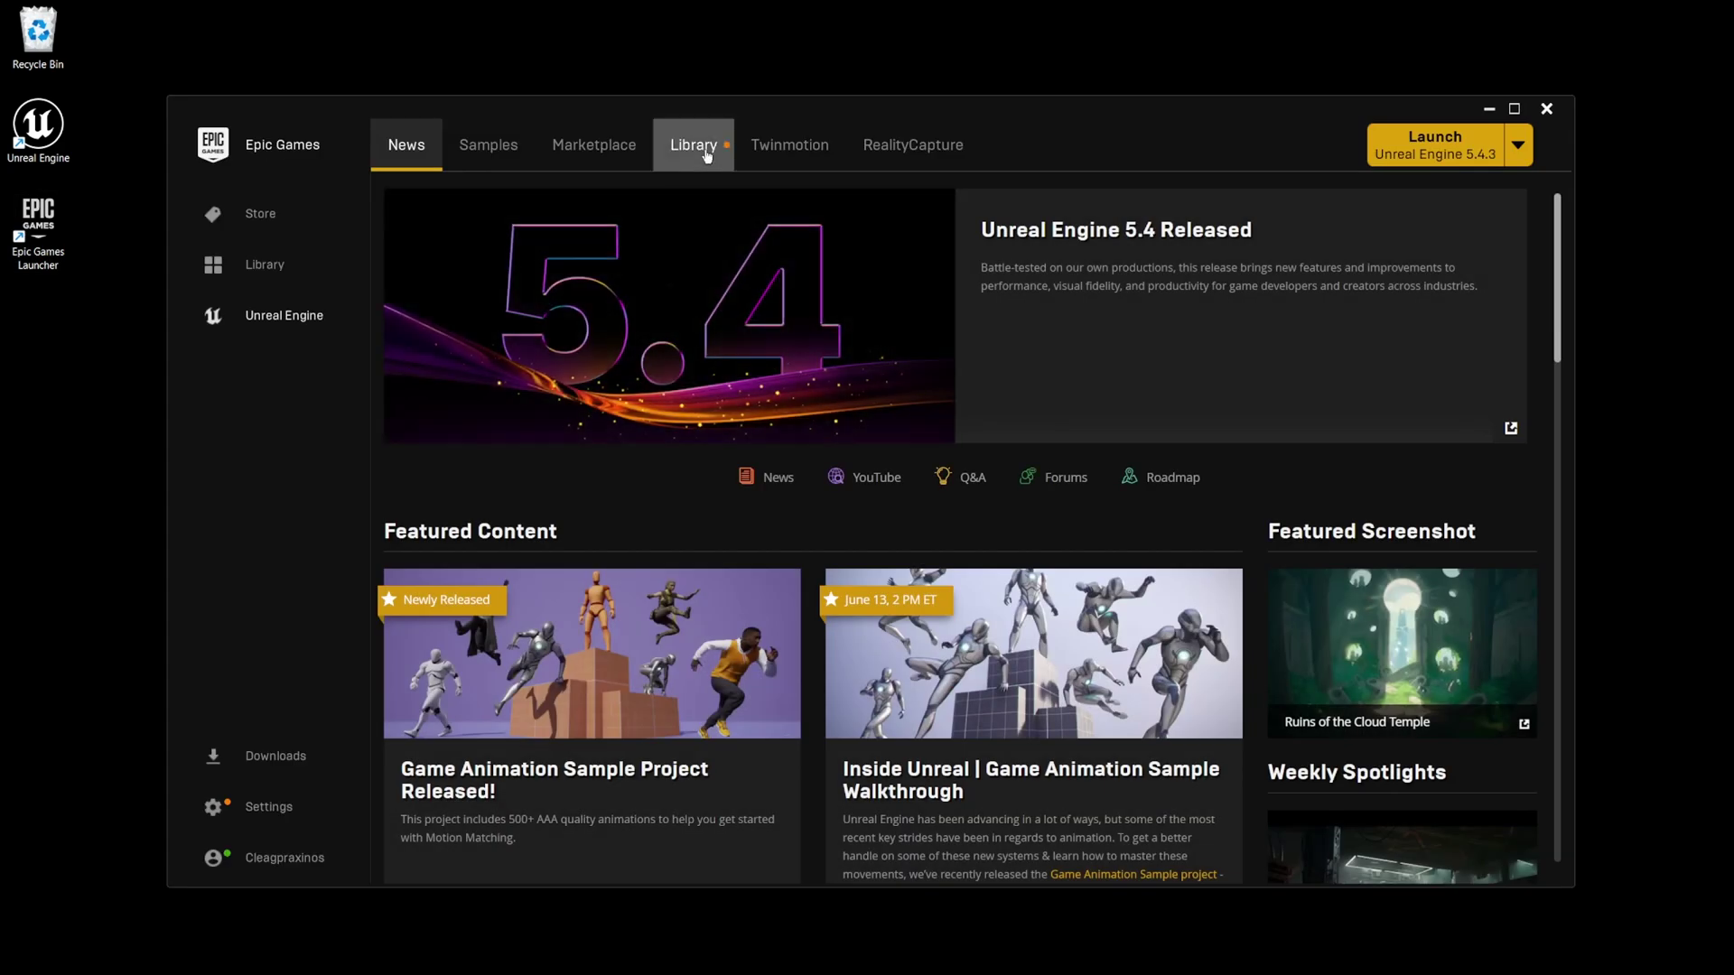
left_click(693, 144)
scroll(569, 718, "down", 5)
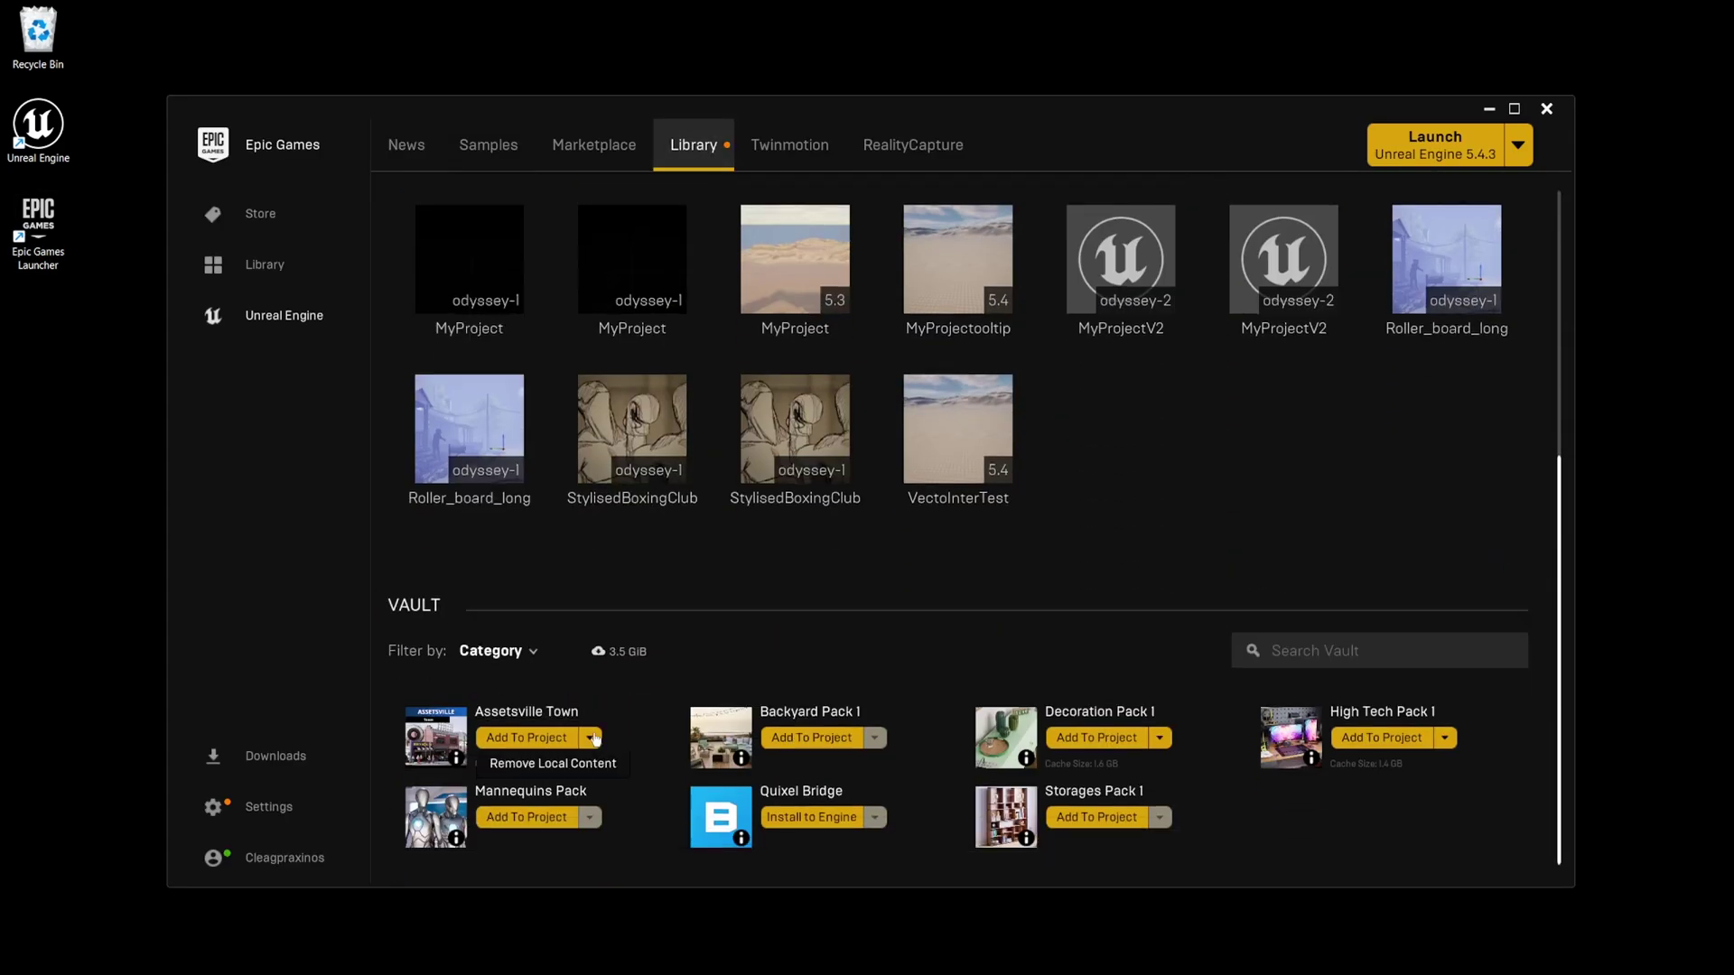
left_click(605, 773)
left_click(571, 768)
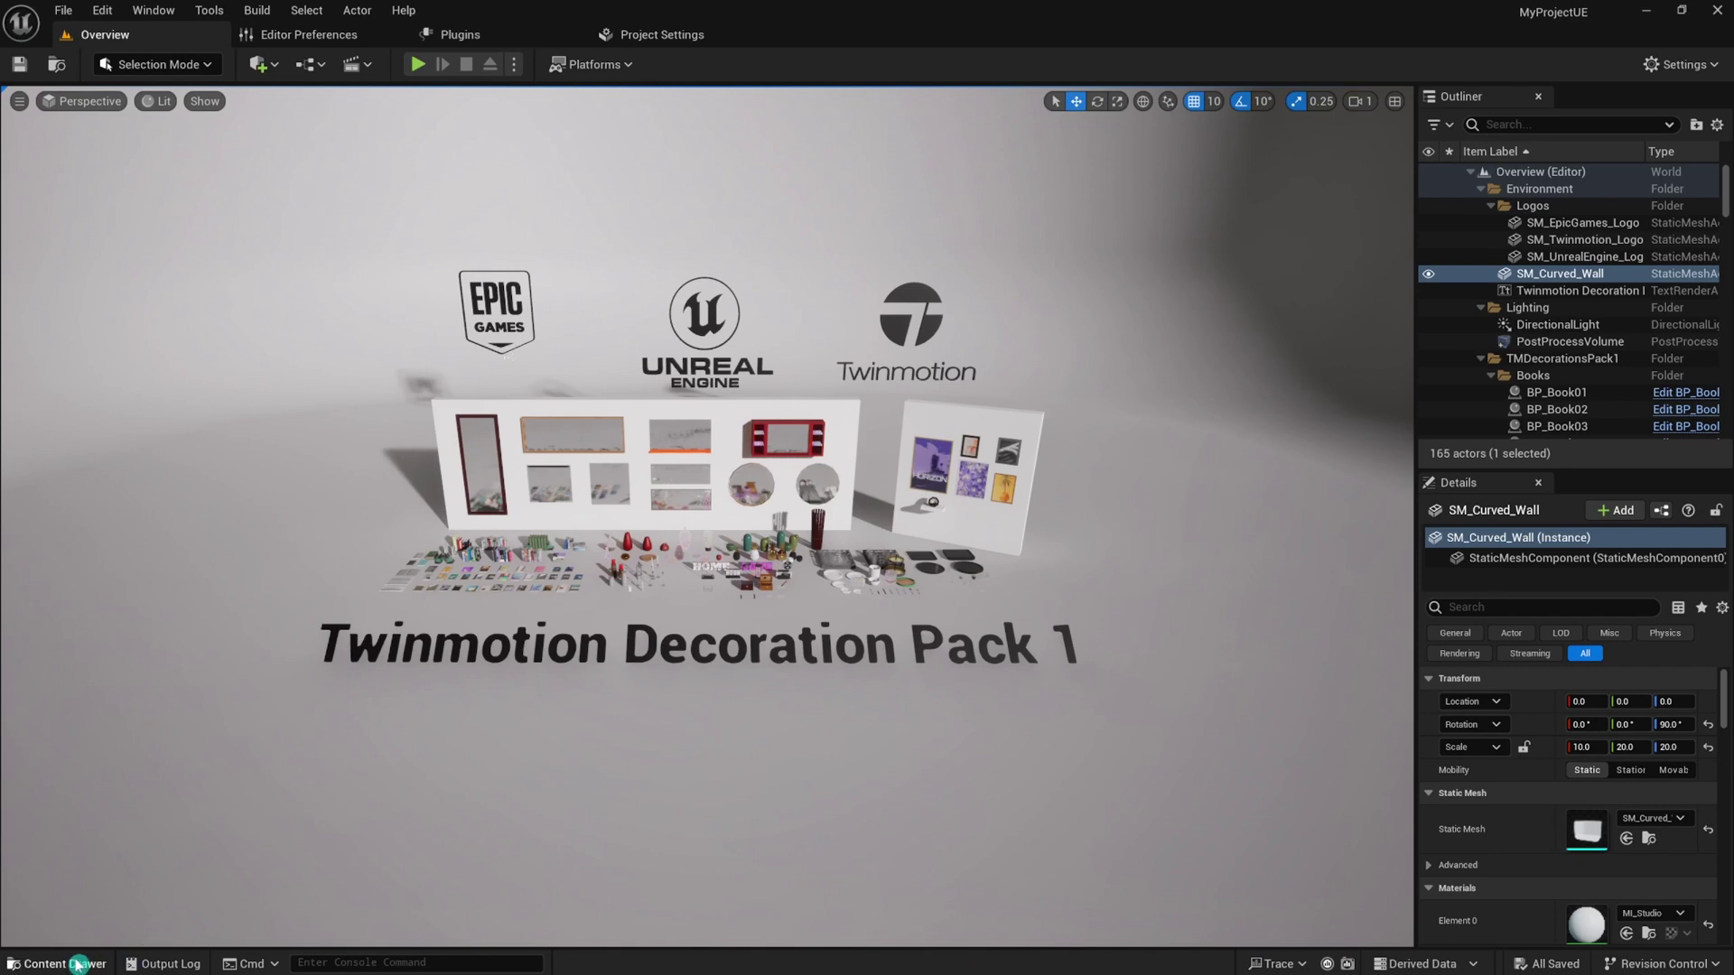
left_click(79, 963)
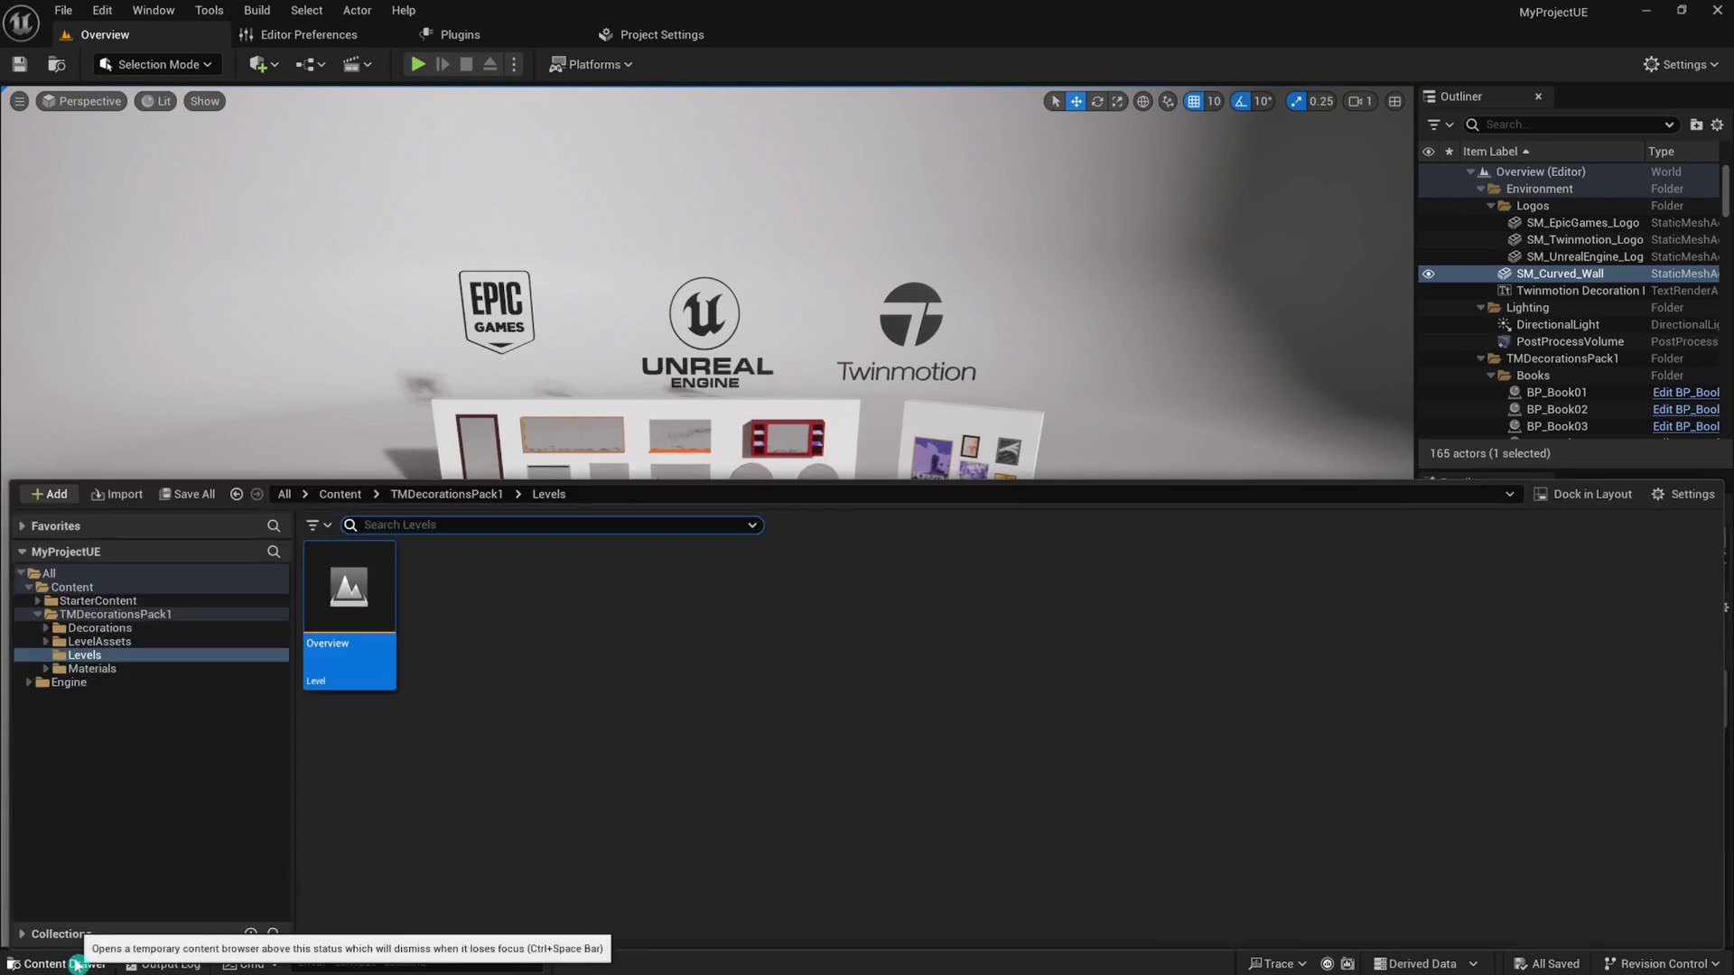
left_click(437, 496)
Migrate the Decorations folder into Odyssey Projects\MyProjectV2\Content after accepting the asset report.
right_click(354, 623)
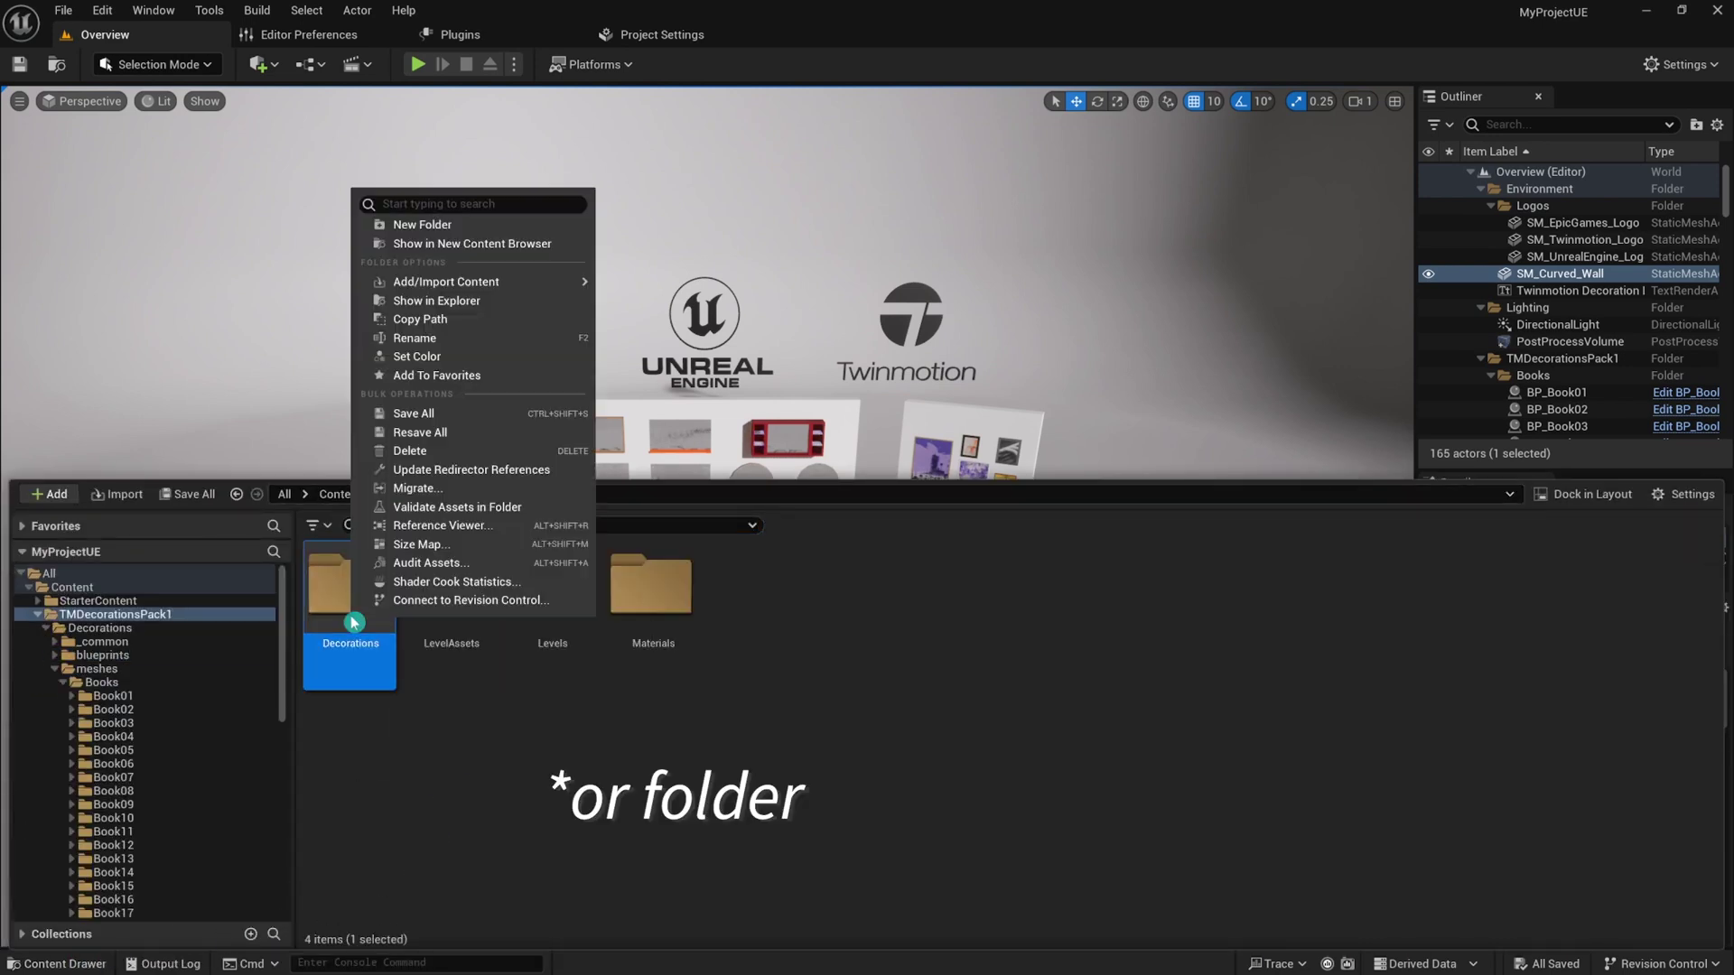
left_click(459, 487)
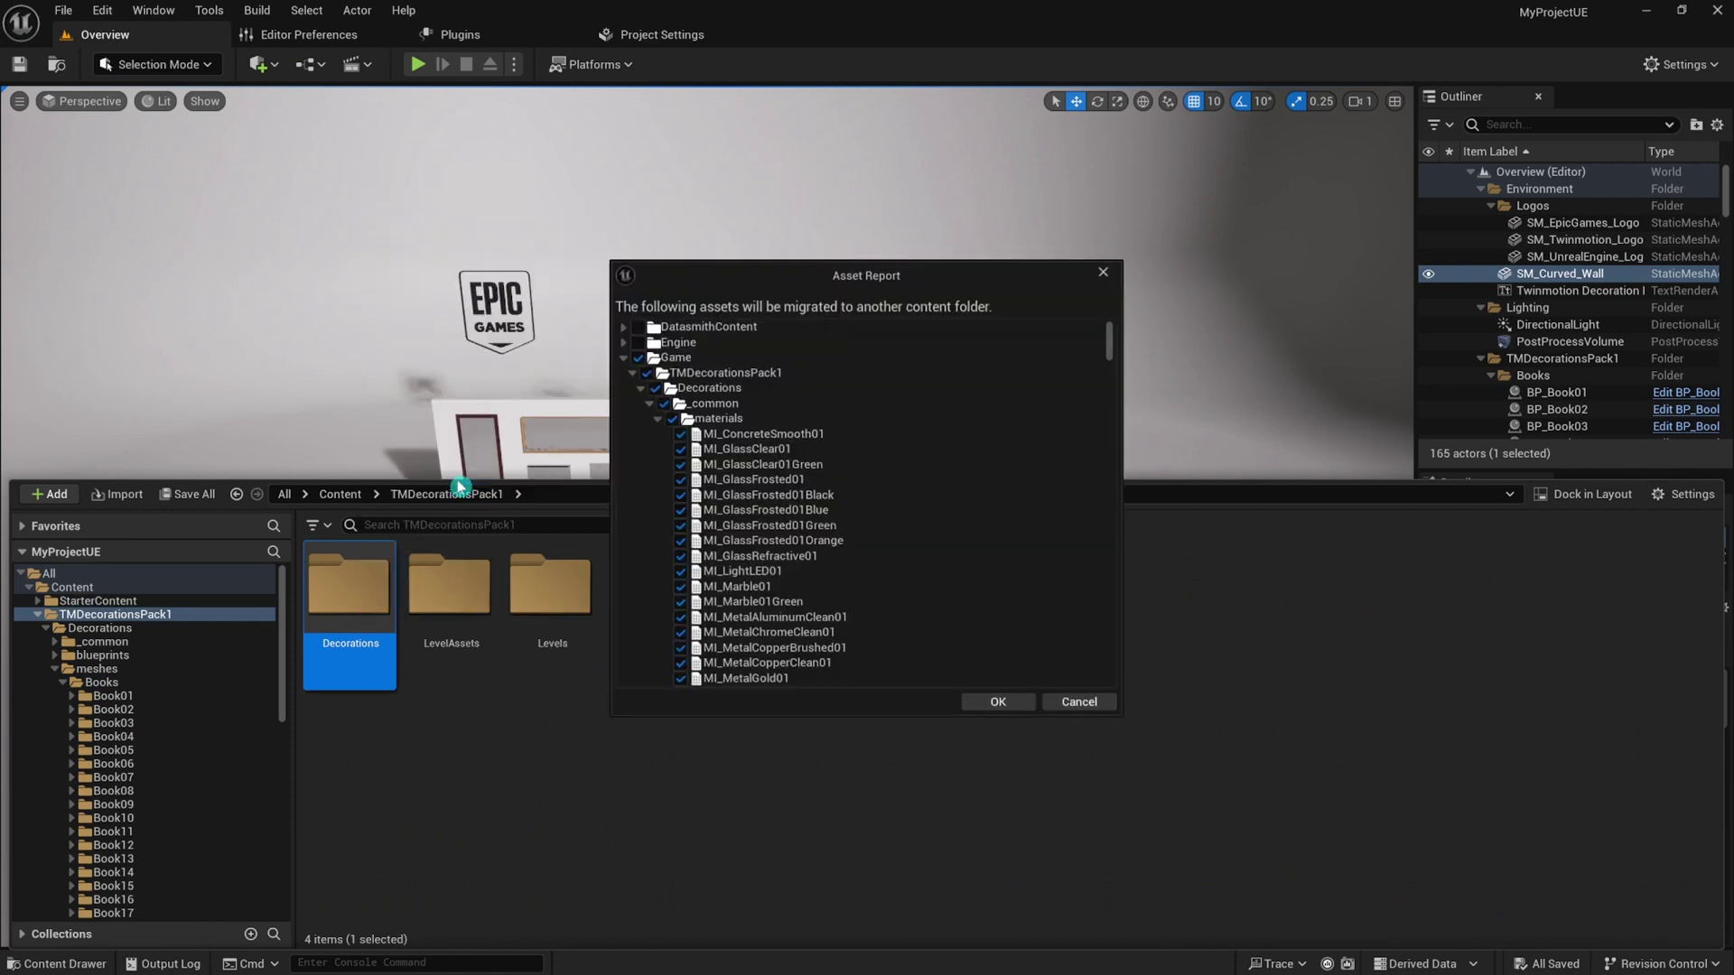
scroll(823, 591, "down", 15)
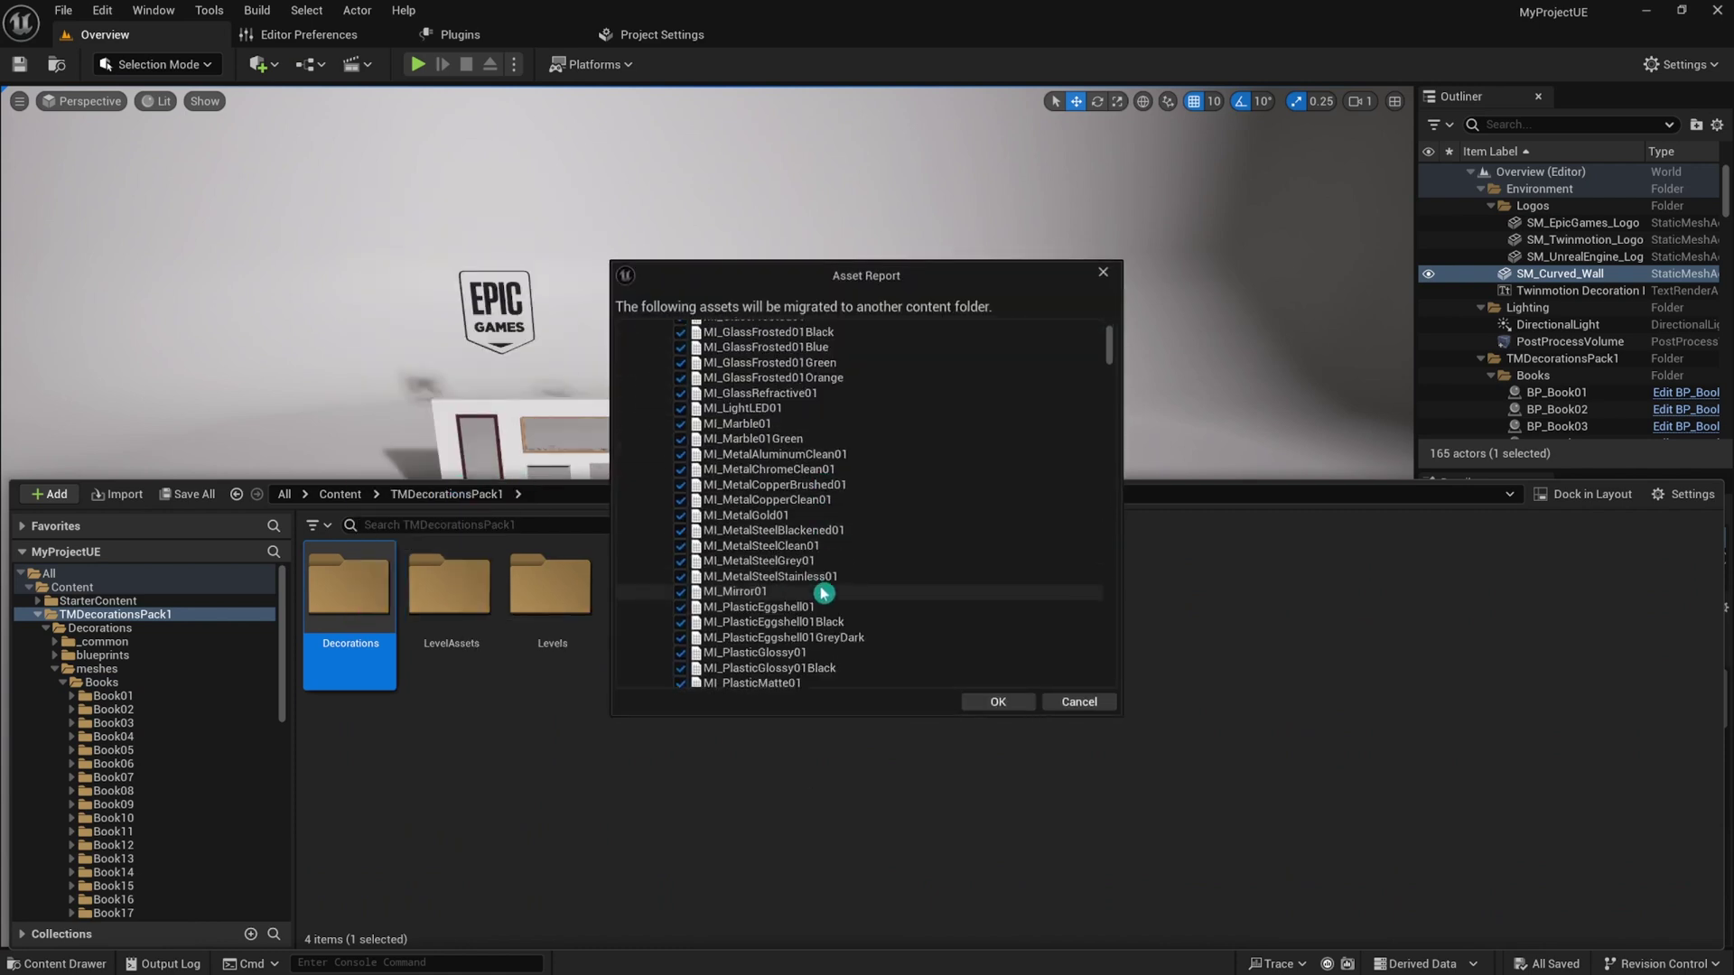
scroll(824, 592, "down", 10)
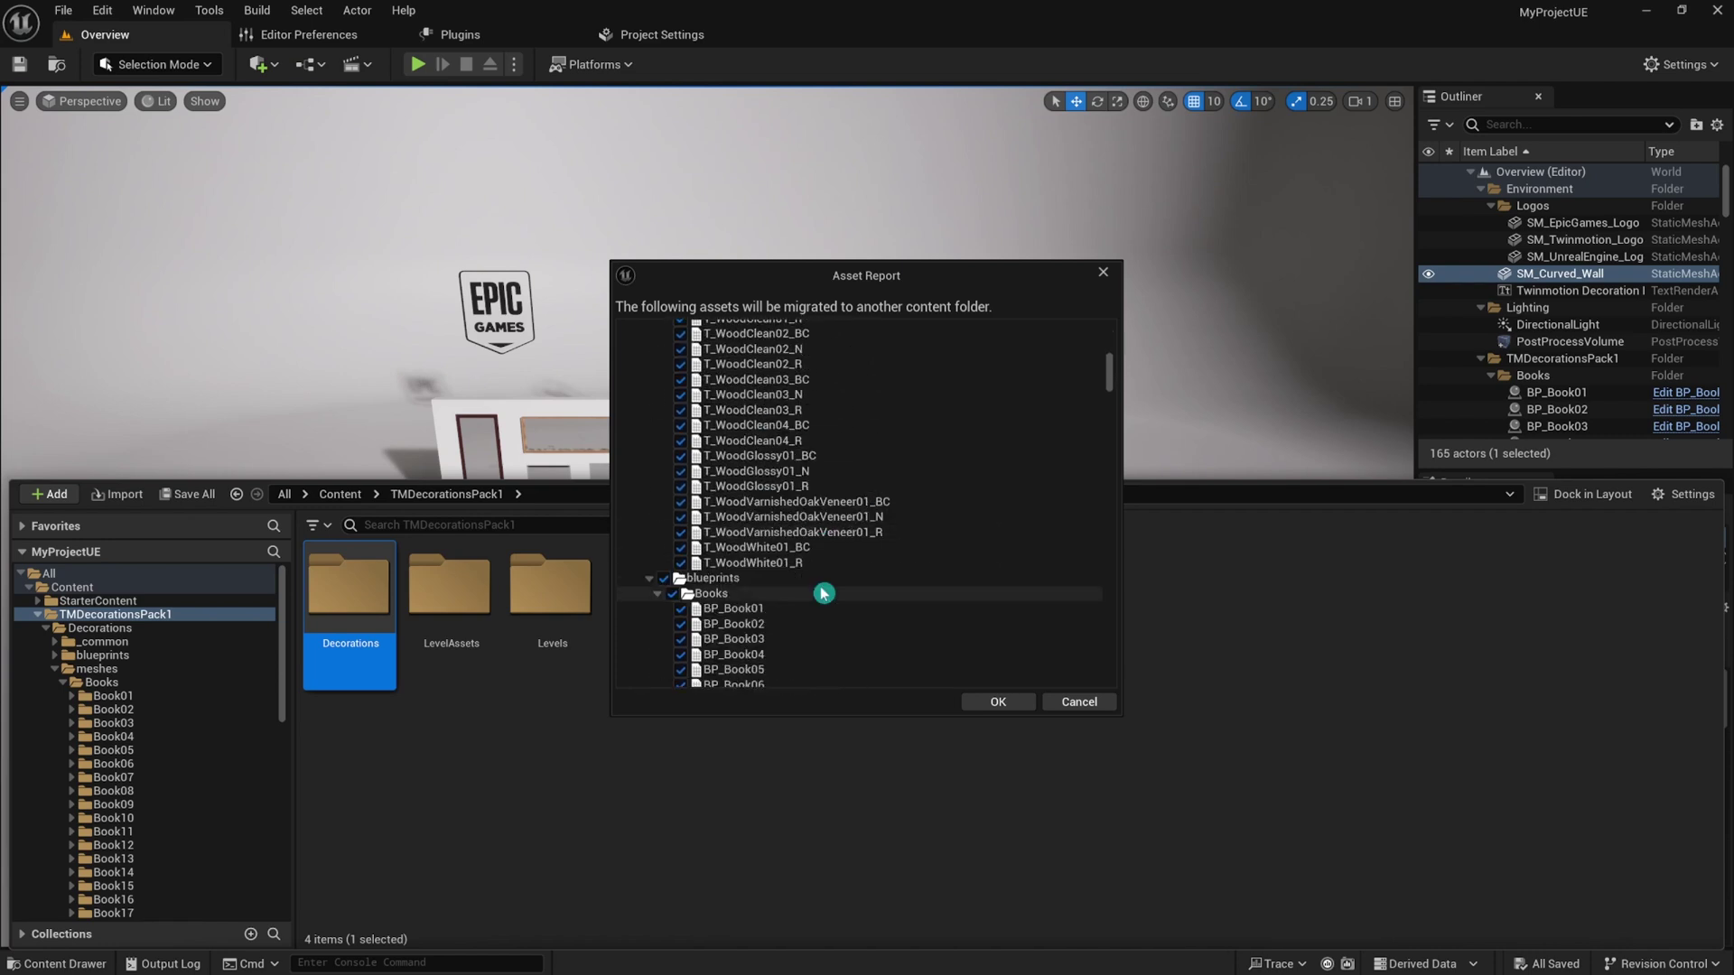
left_click(999, 702)
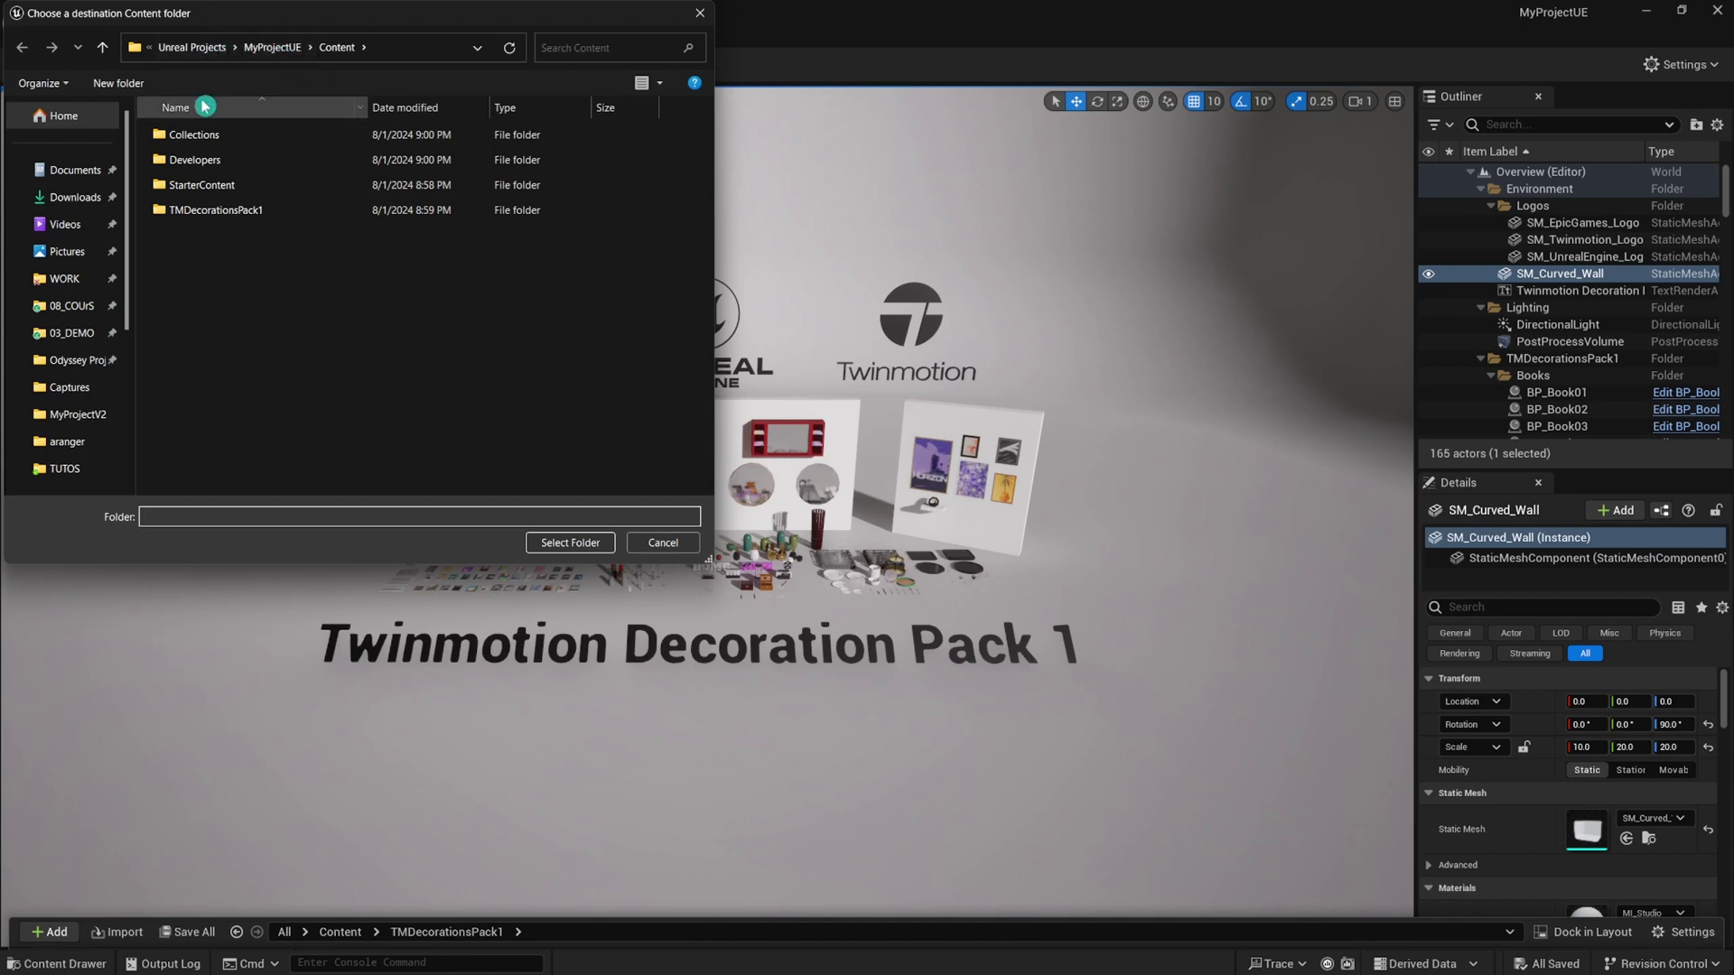
left_click(77, 359)
double_click(248, 235)
double_click(208, 159)
left_click(570, 542)
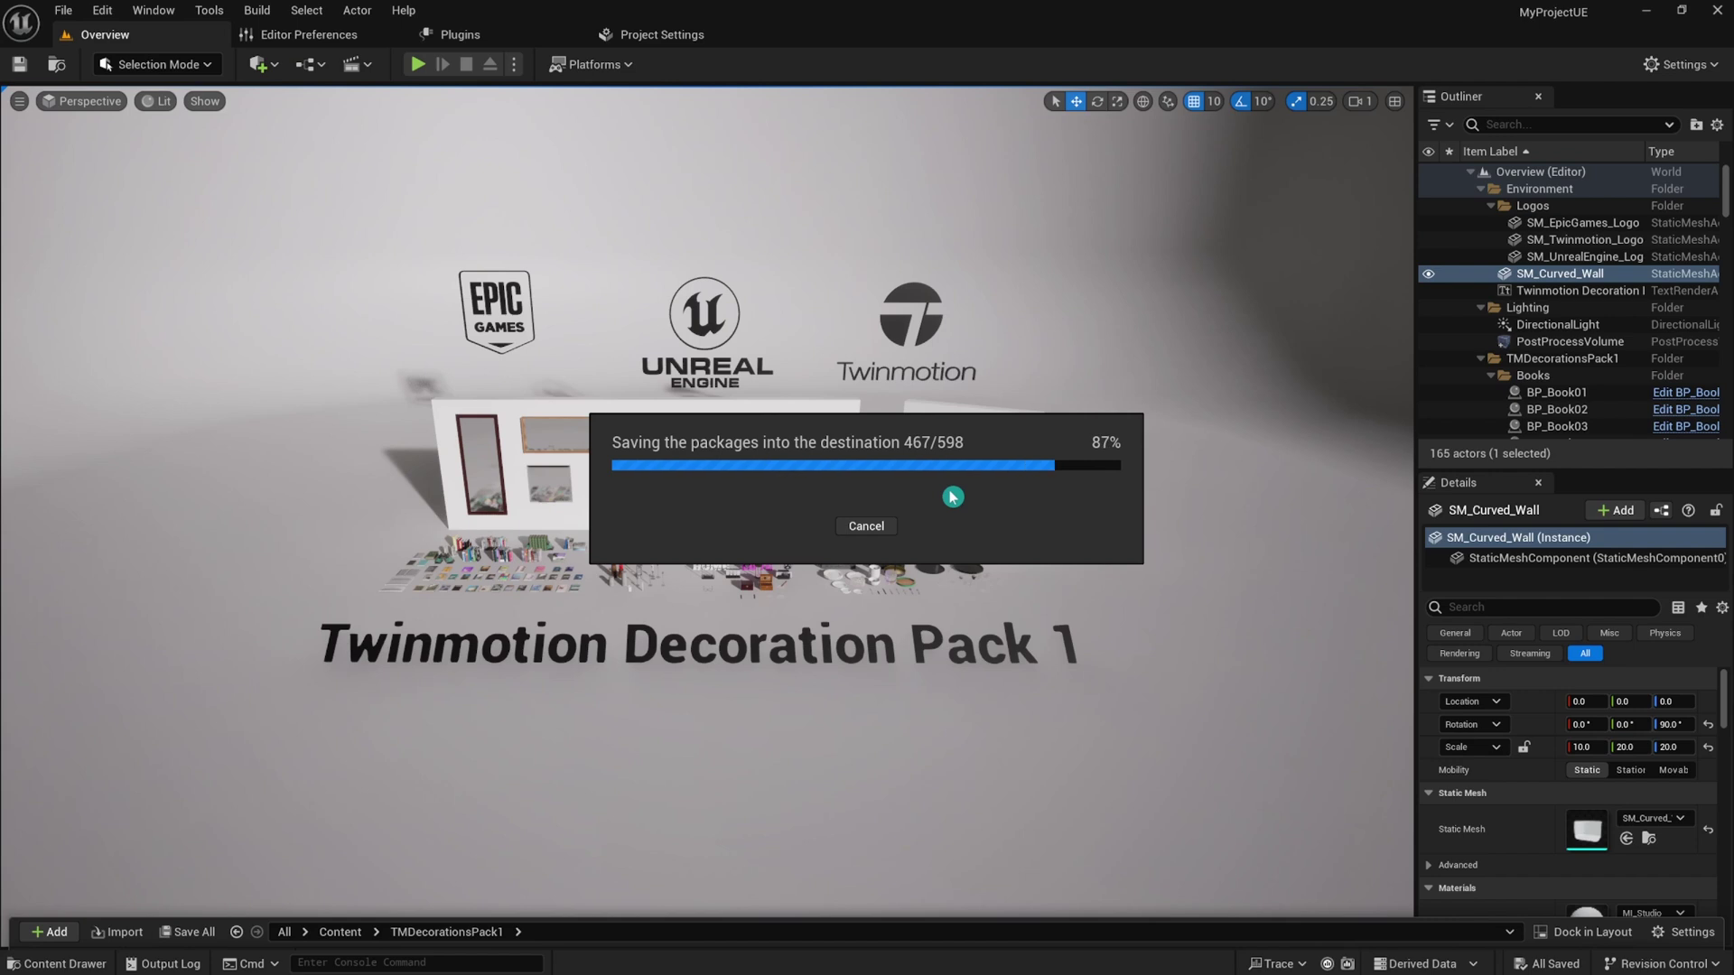
Back in Odyssey, drag a mesh from TMDecorationsPack1 > Decorations > meshes > Books onto the pavement.
left_click(1642, 9)
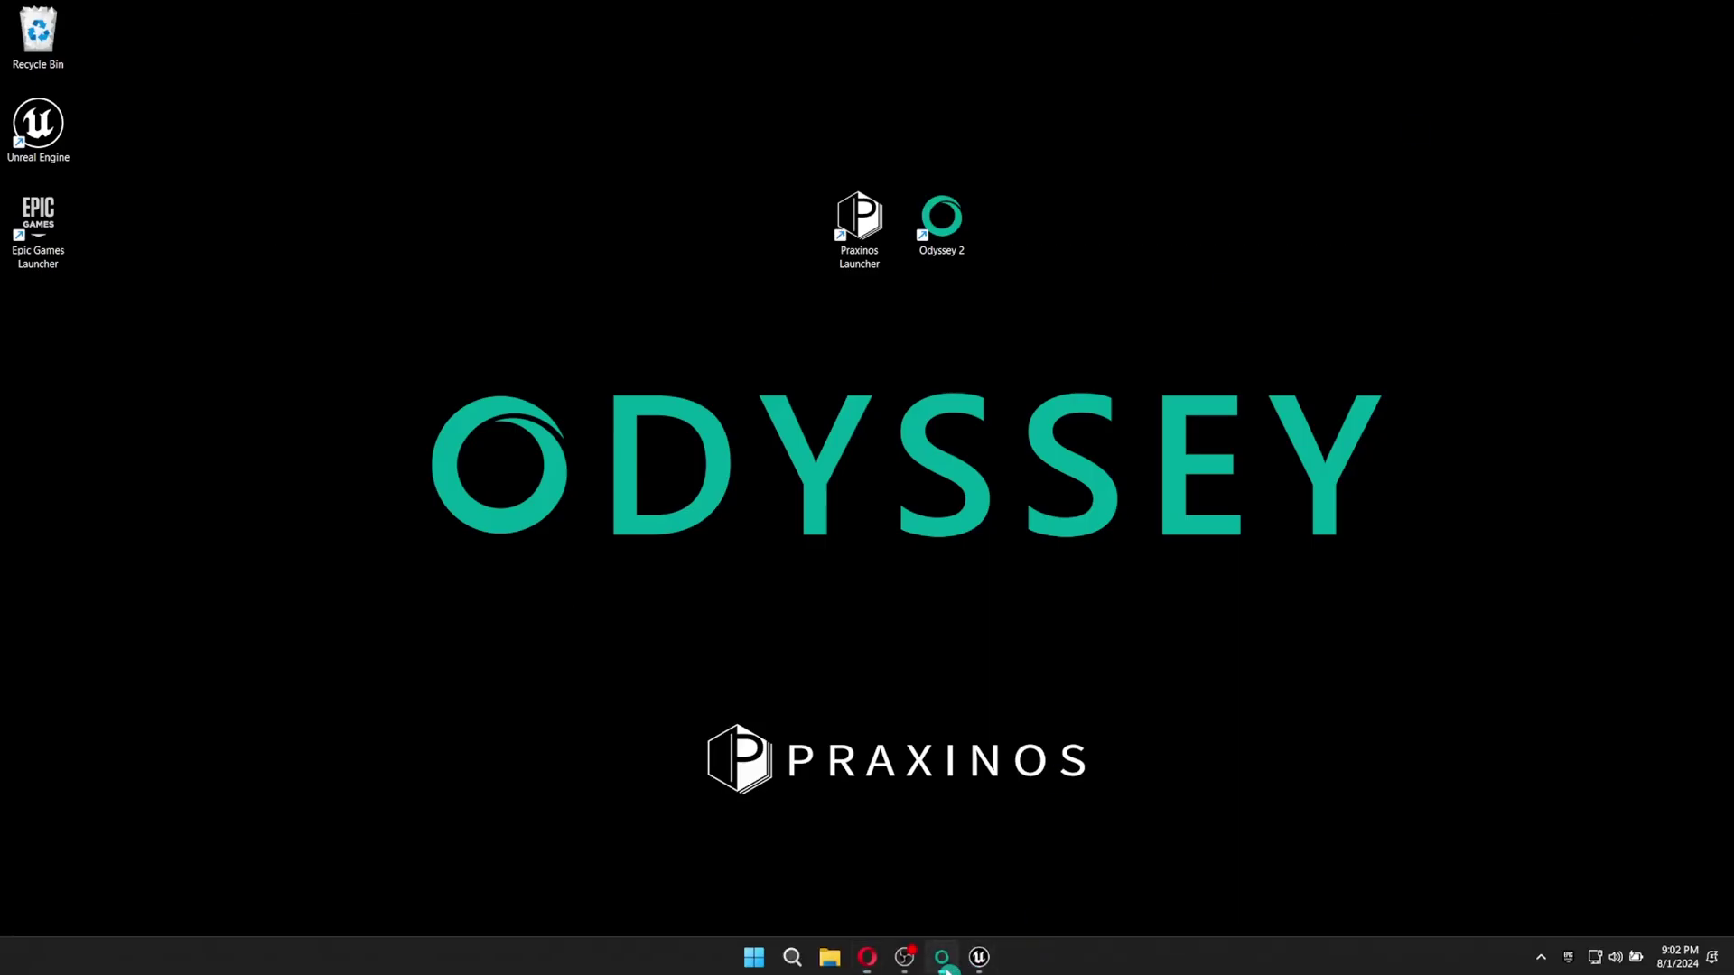
left_click(944, 963)
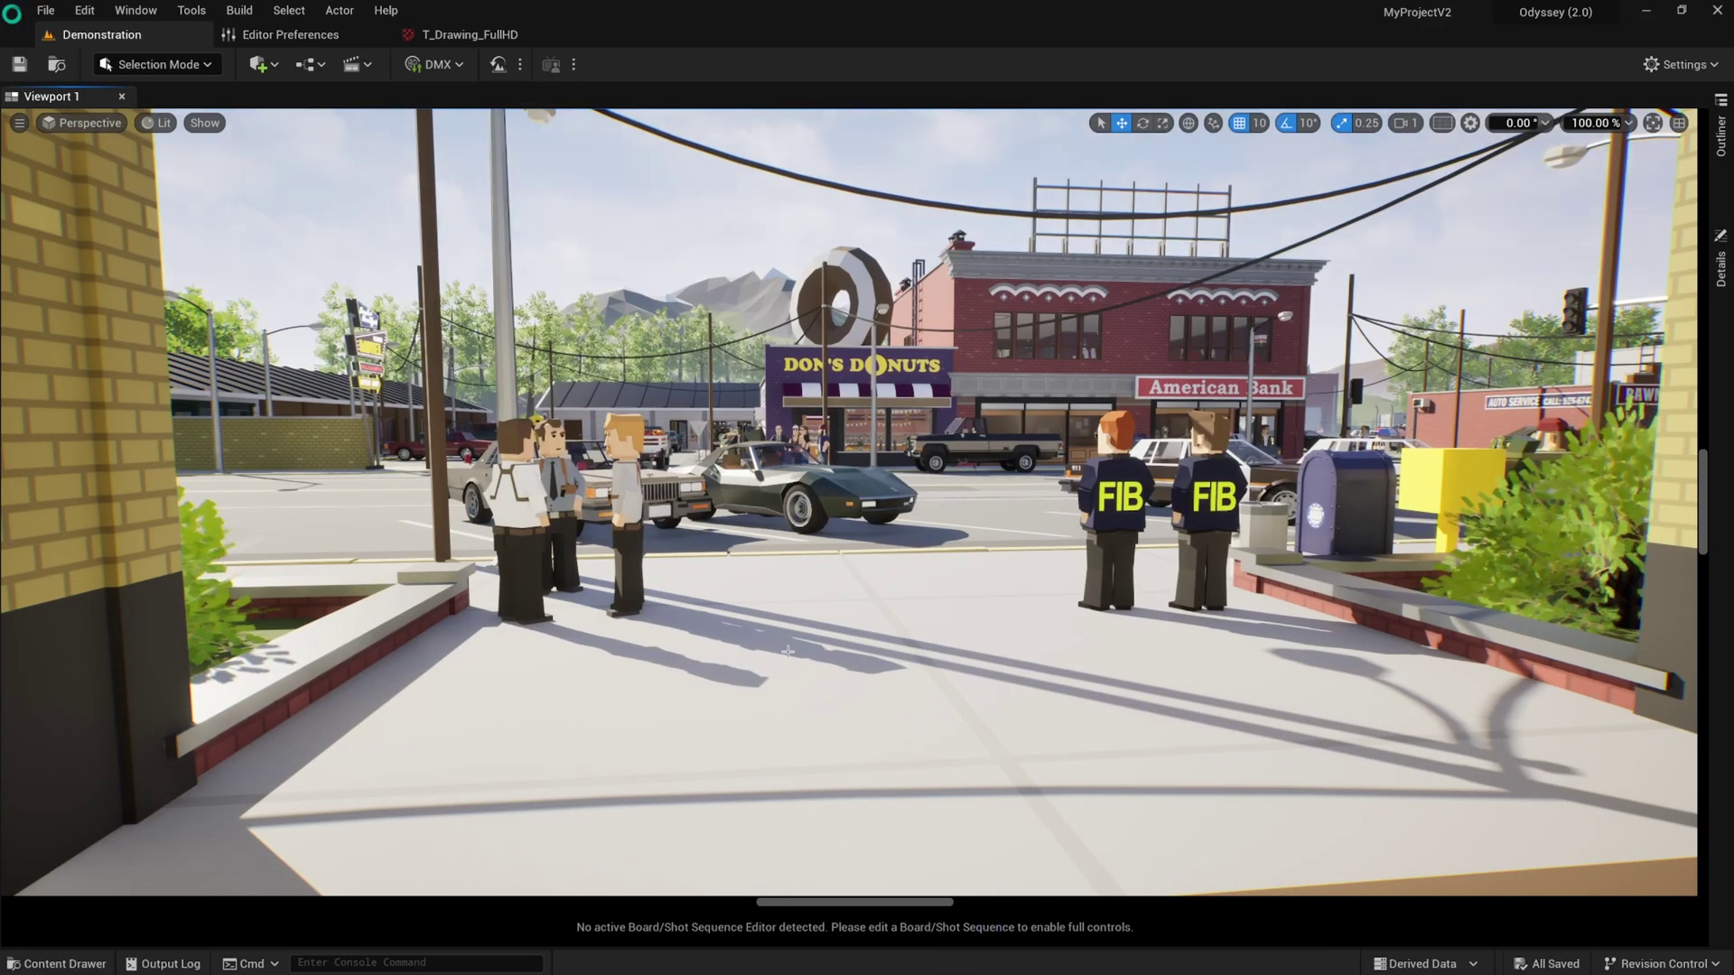
left_click(56, 963)
double_click(751, 750)
double_click(350, 751)
double_click(352, 754)
double_click(372, 782)
double_click(361, 759)
left_click_drag(553, 768, 802, 669)
scroll(801, 668, "up", 3)
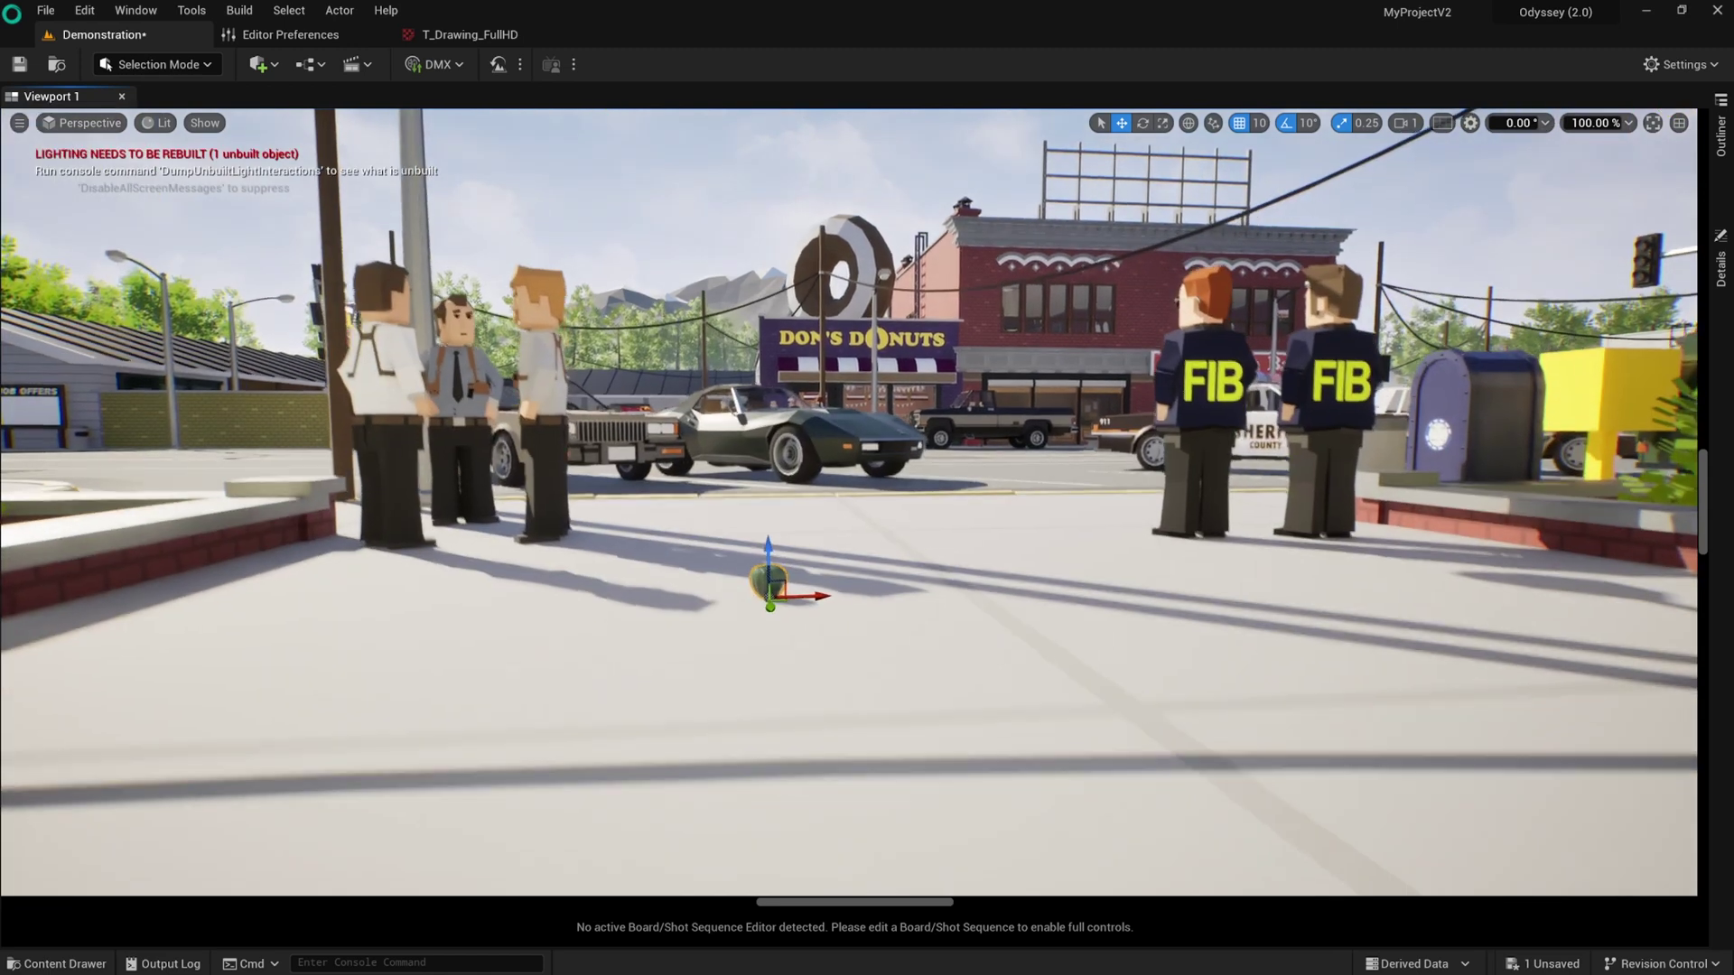
scroll(755, 656, "up", 3)
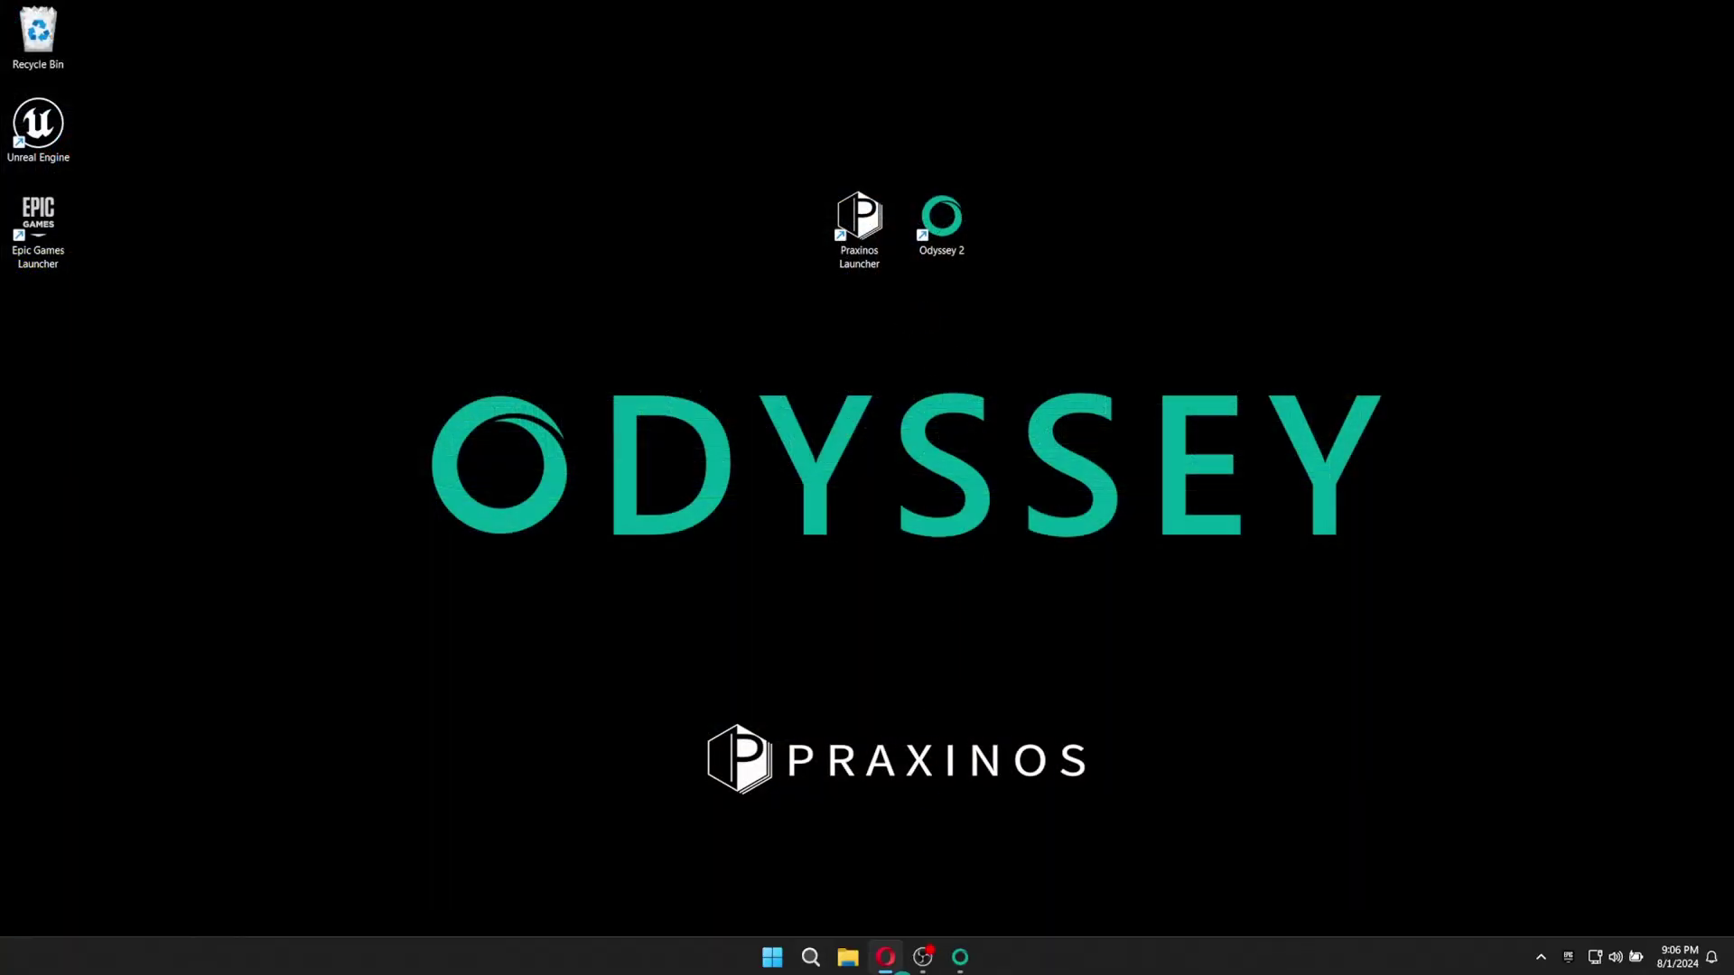
Check the MyProjectV3 project's content, then return to the MyProjectV2 editor's content browser.
mouse_move(962, 955)
left_click(1045, 868)
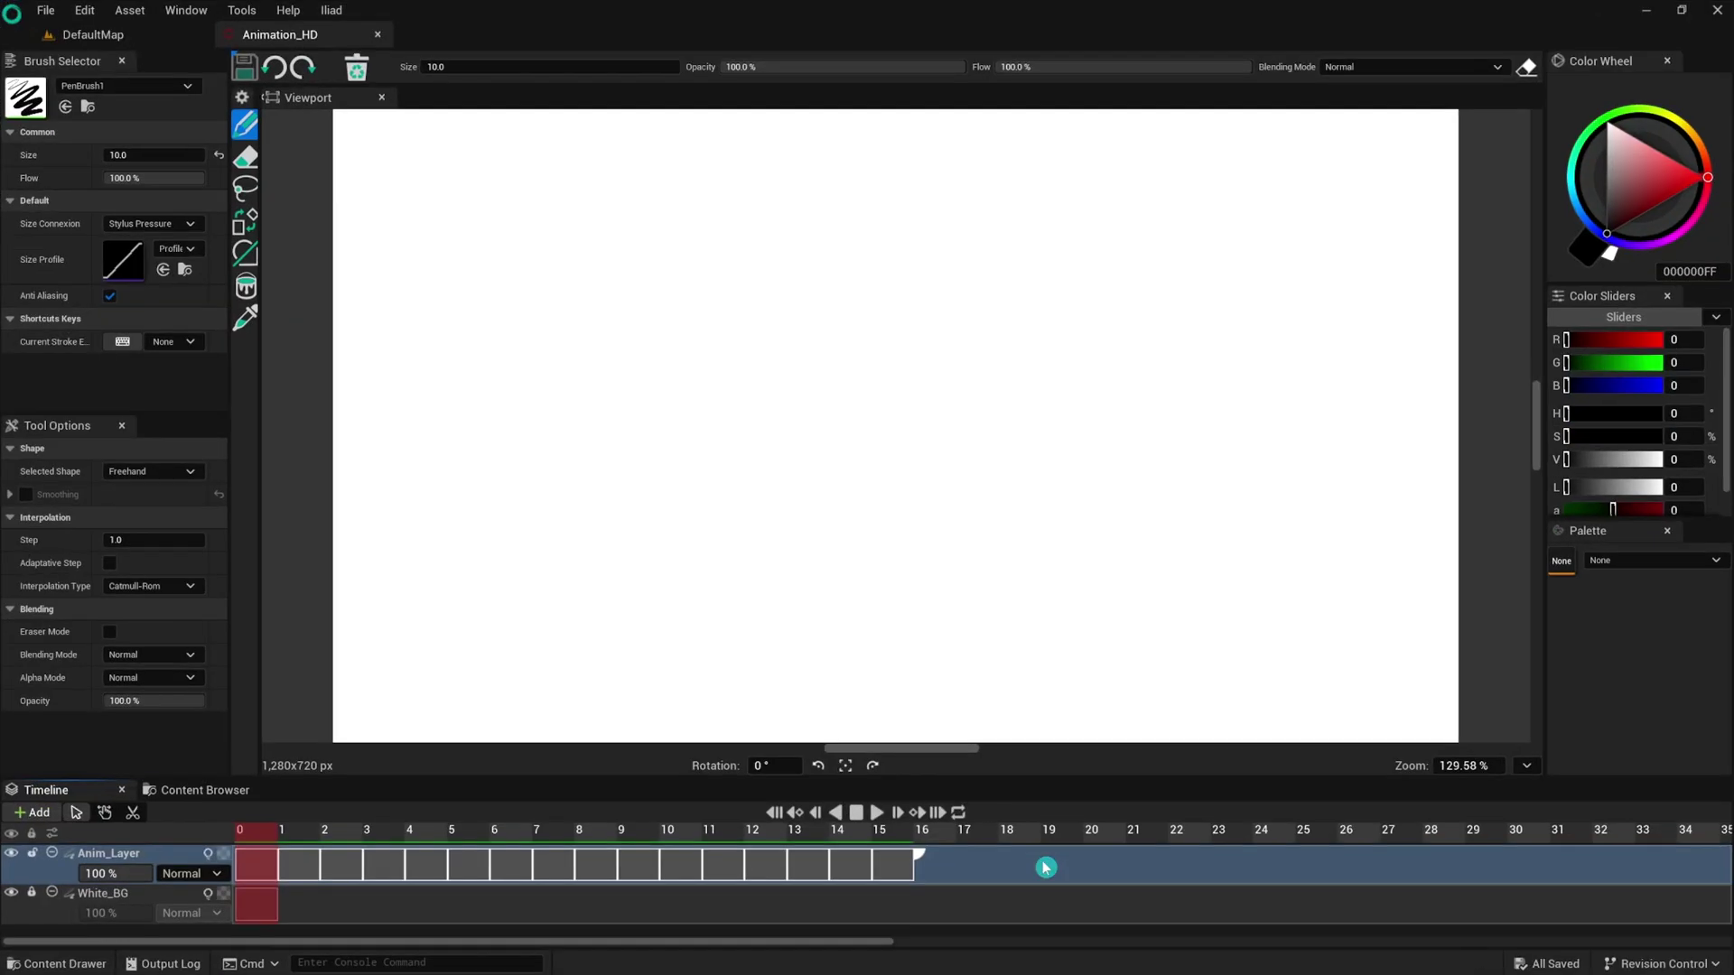
left_click(60, 963)
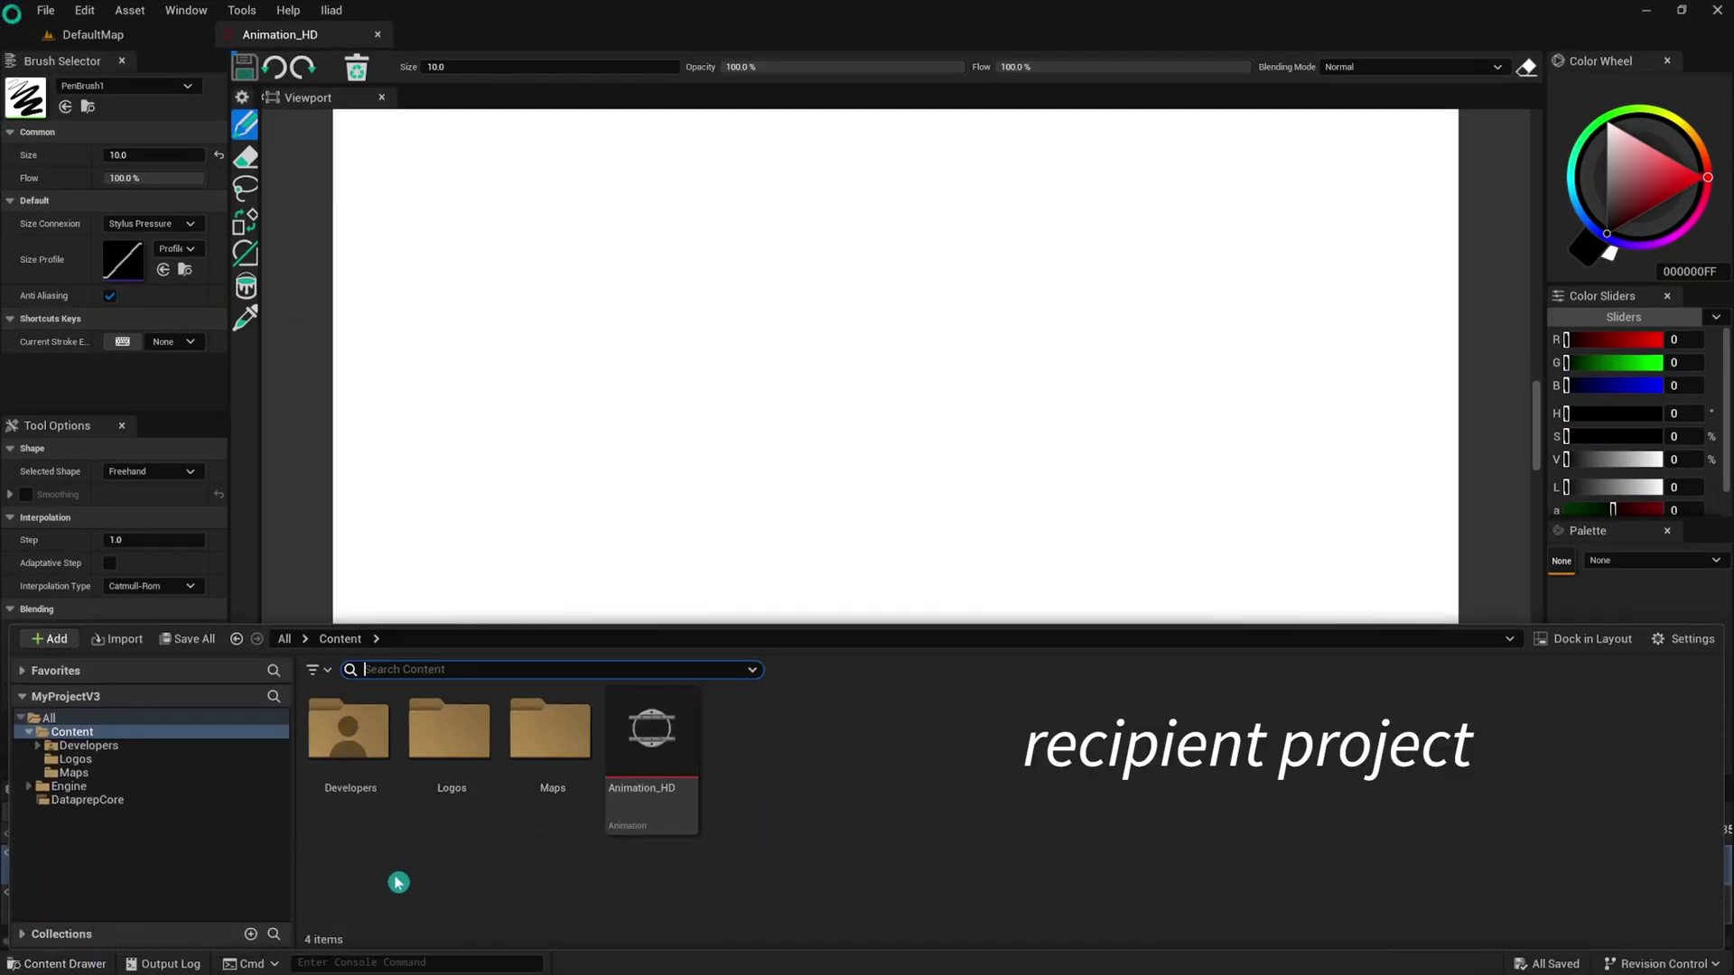
left_click(1645, 10)
mouse_move(886, 953)
left_click(886, 854)
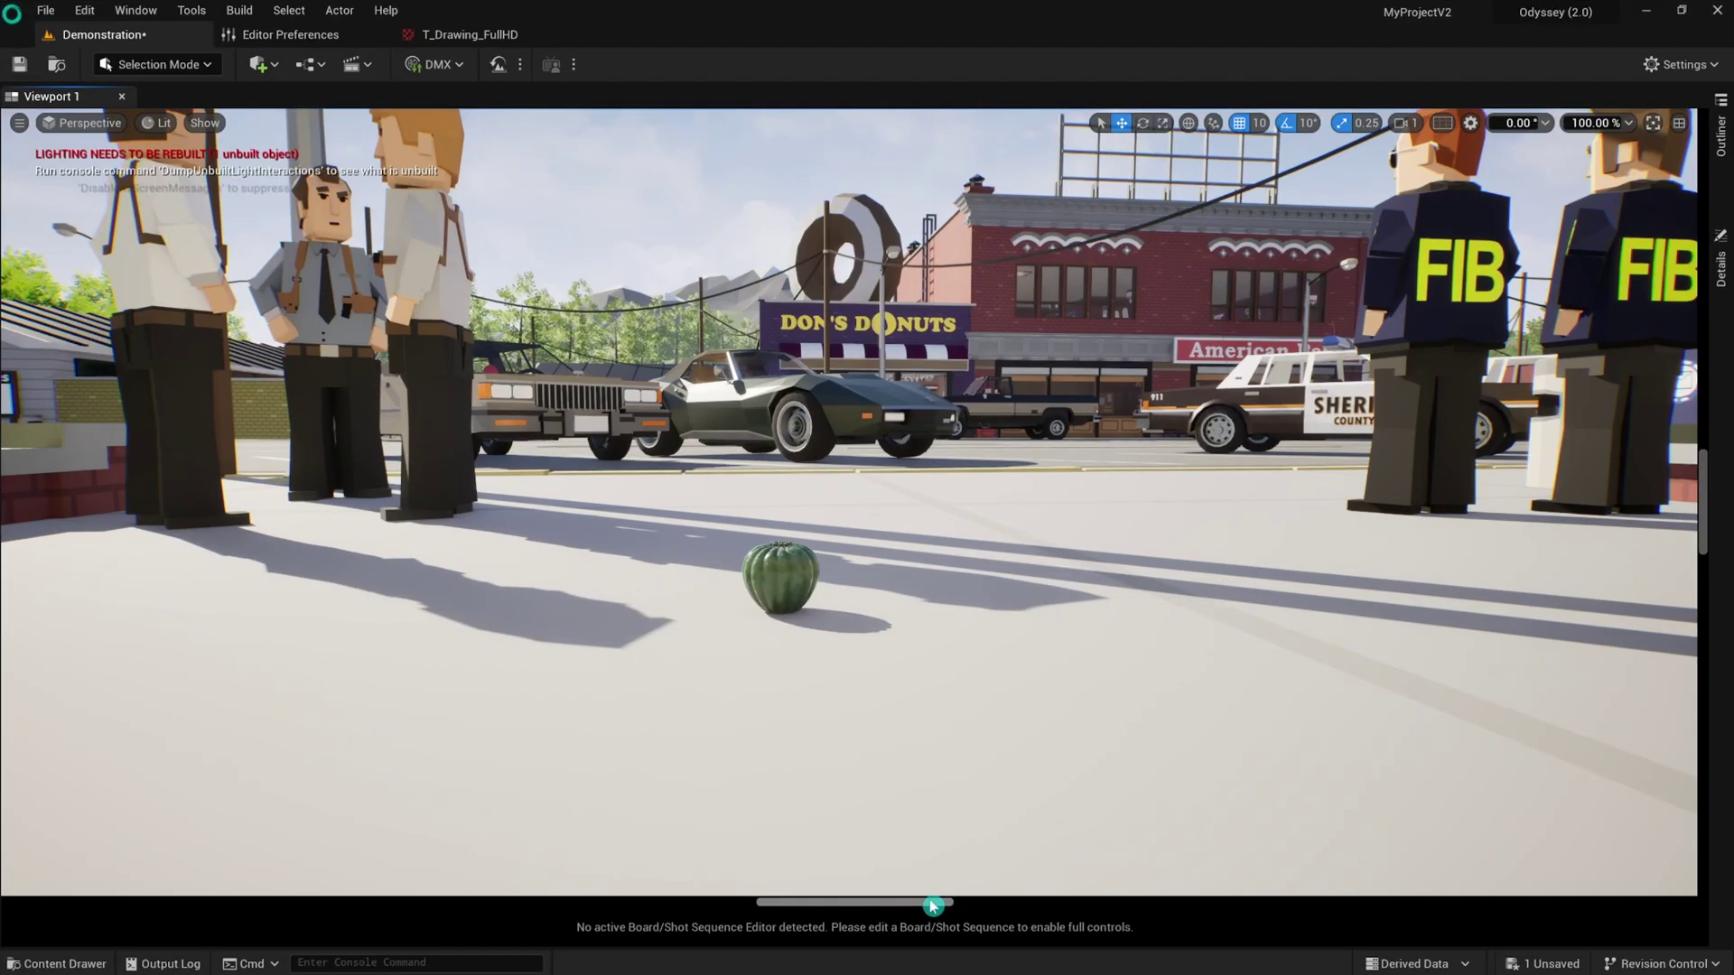
left_click(91, 964)
Migrate the AssetsvilleTown folder into MyProjectV3's Content folder, saving the Demonstration level first.
right_click(353, 770)
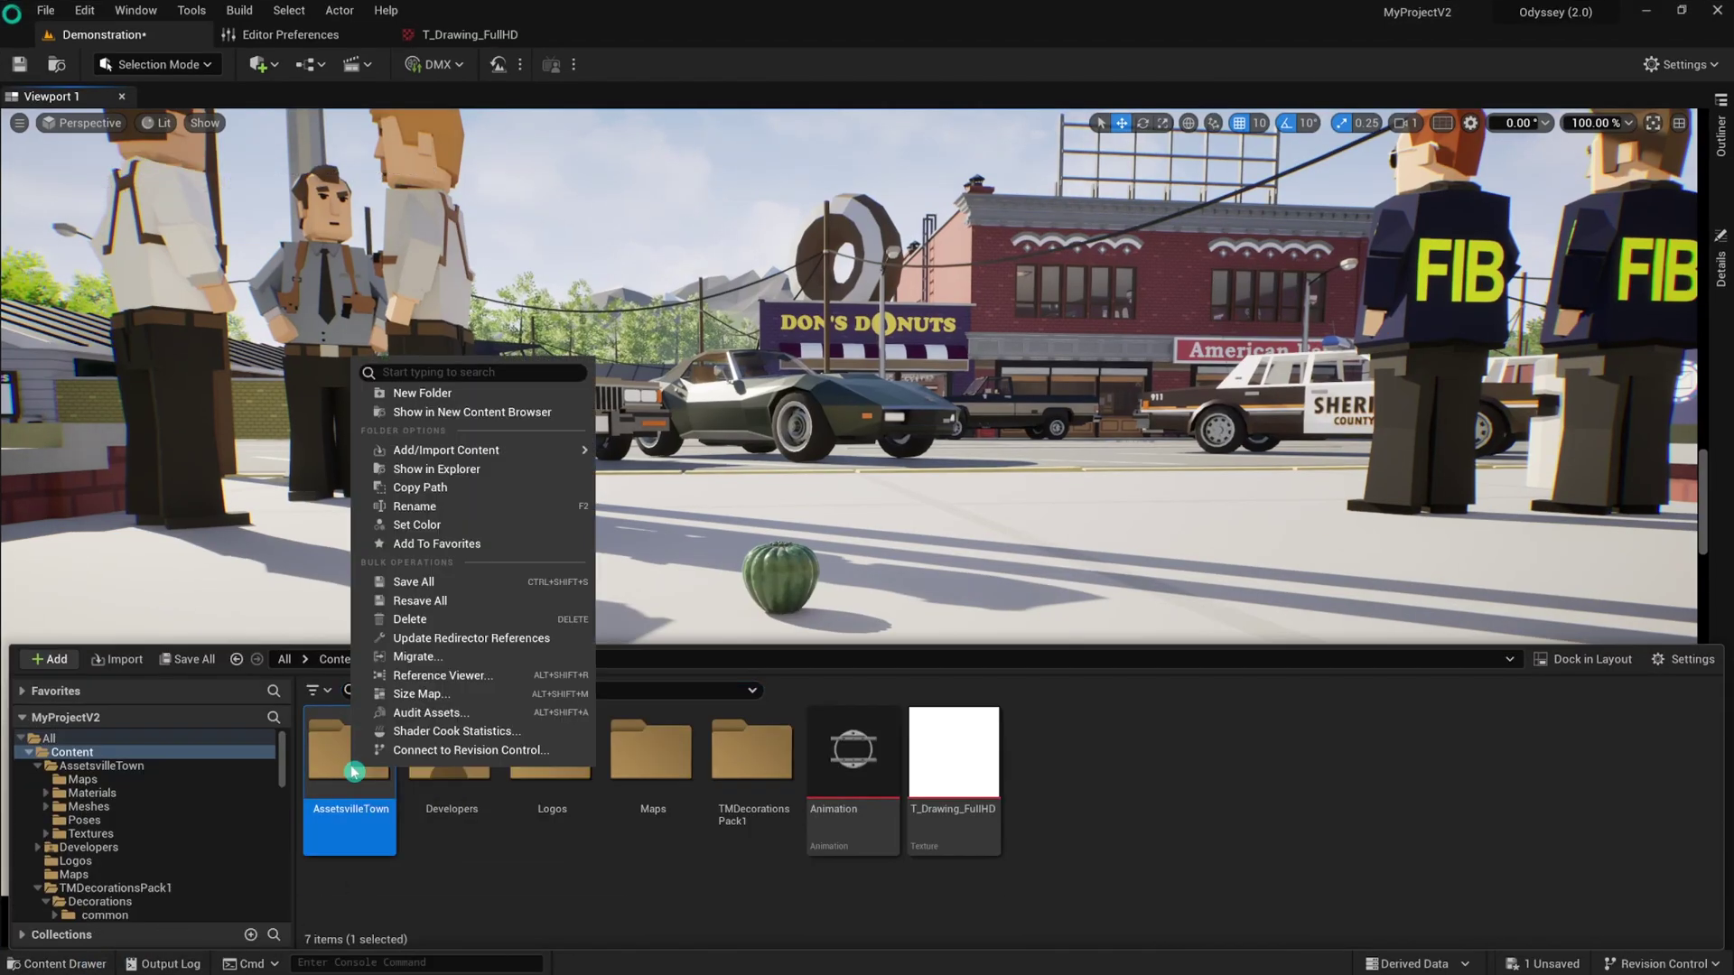
left_click(417, 657)
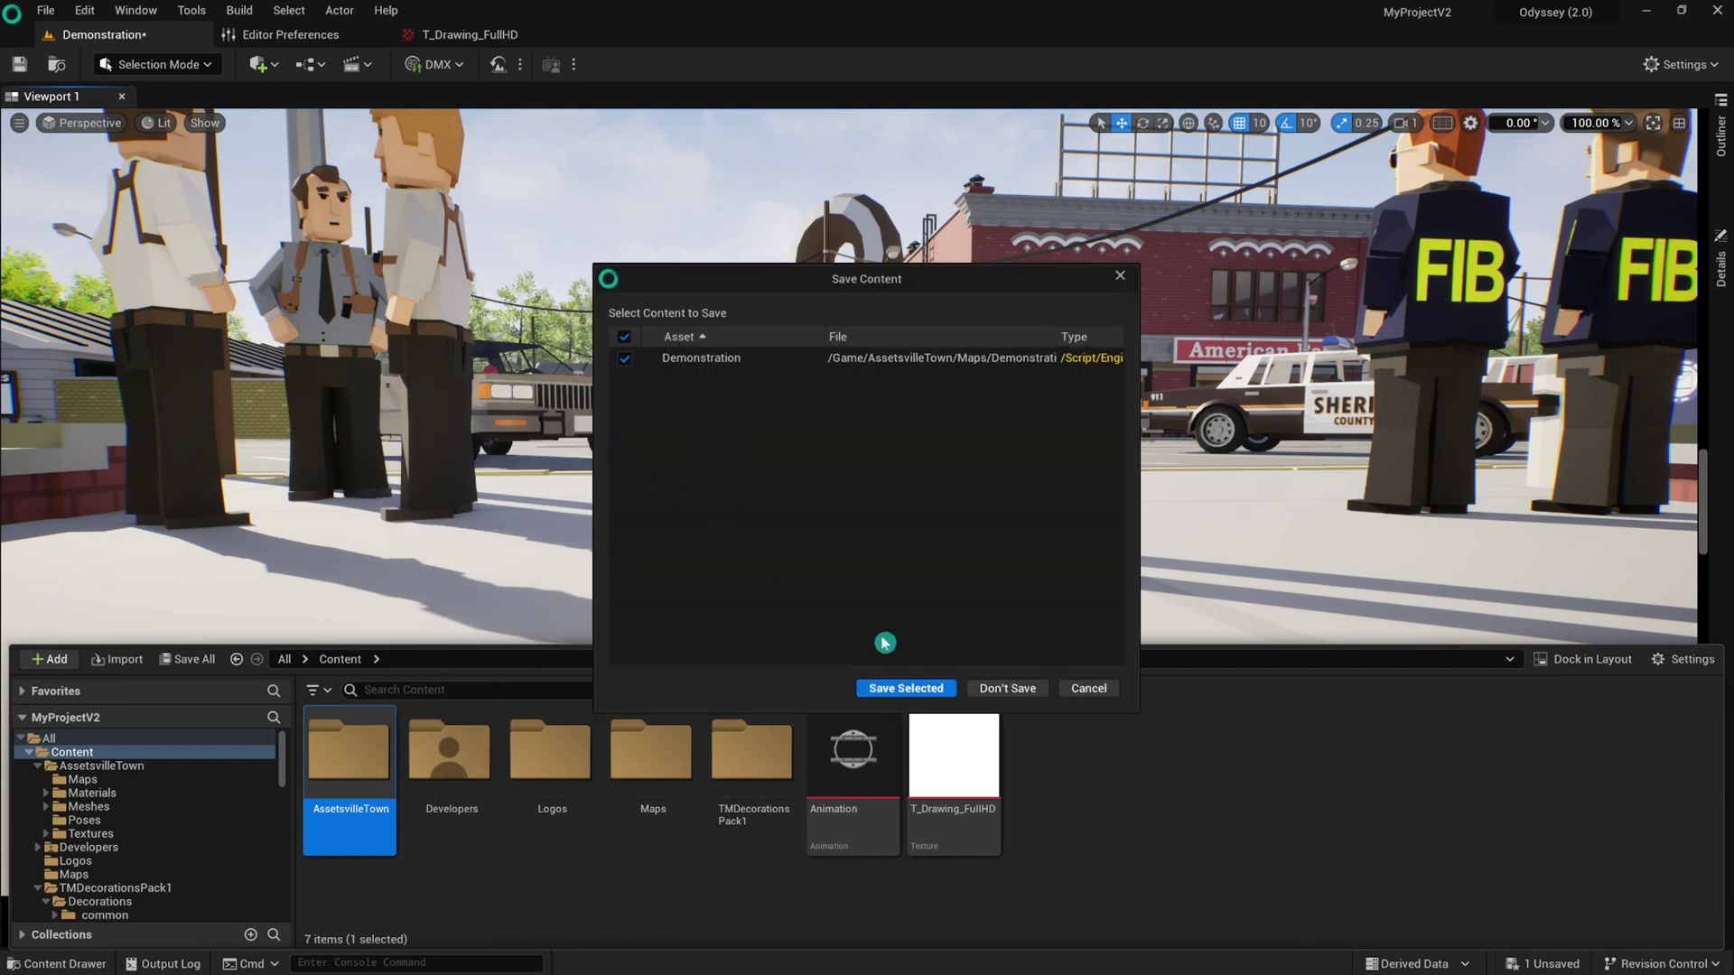
left_click(944, 689)
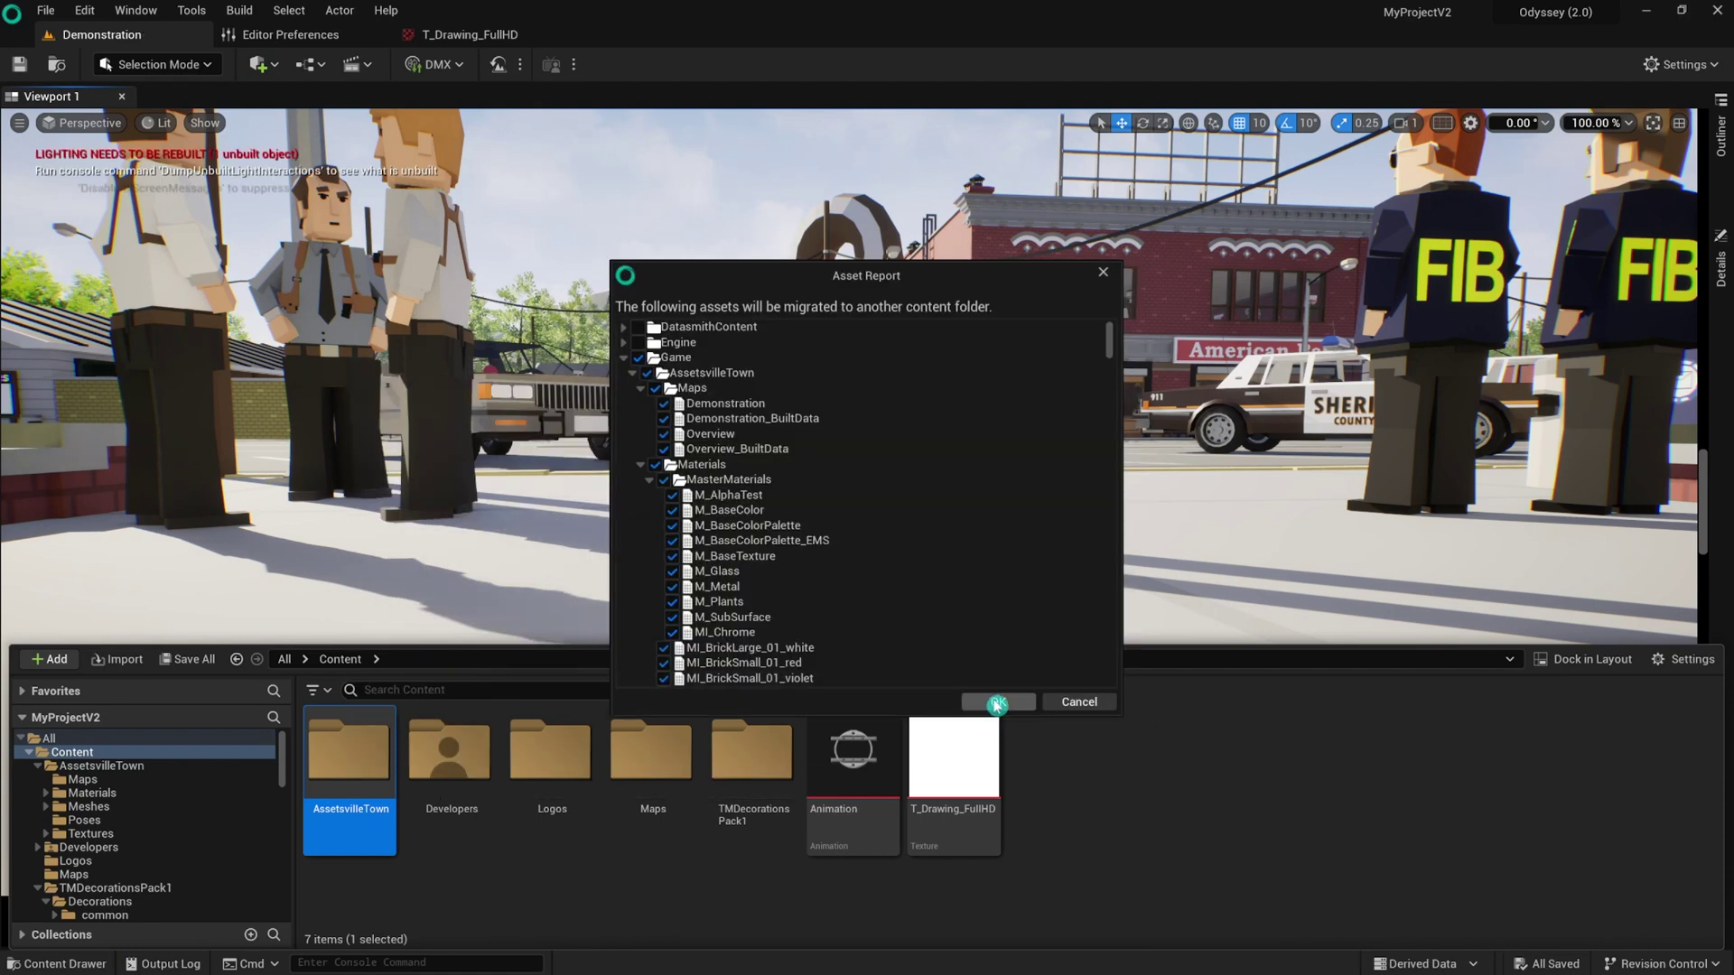
left_click(990, 702)
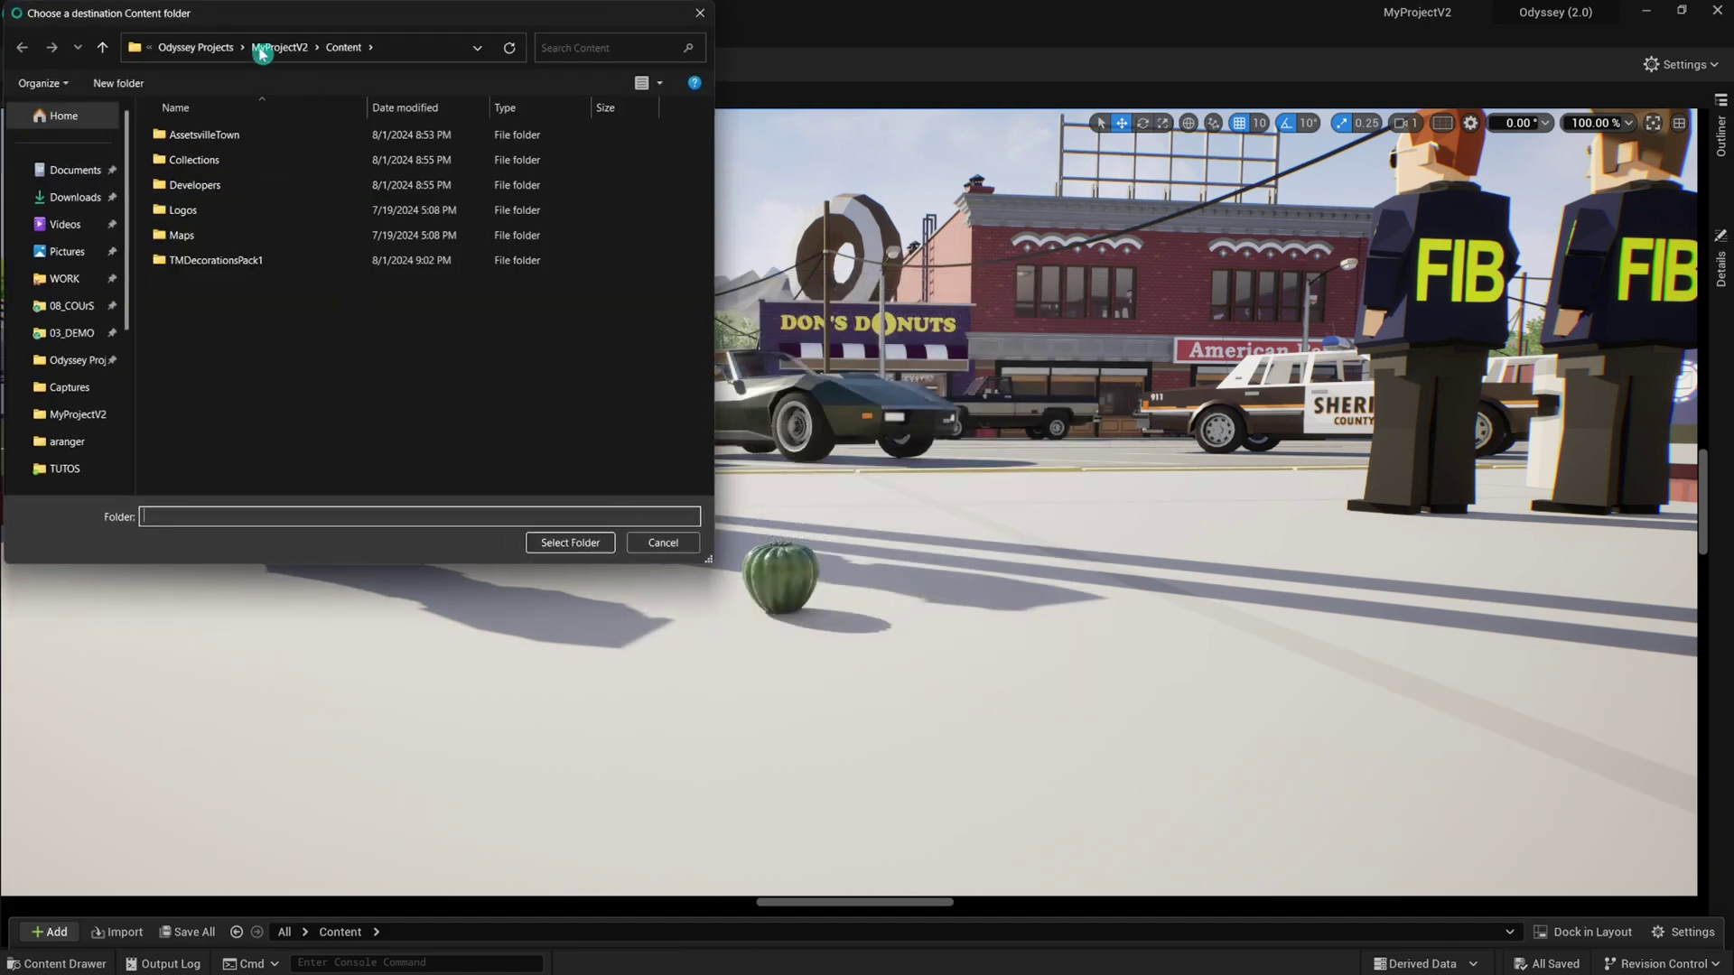
left_click(267, 49)
left_click(267, 48)
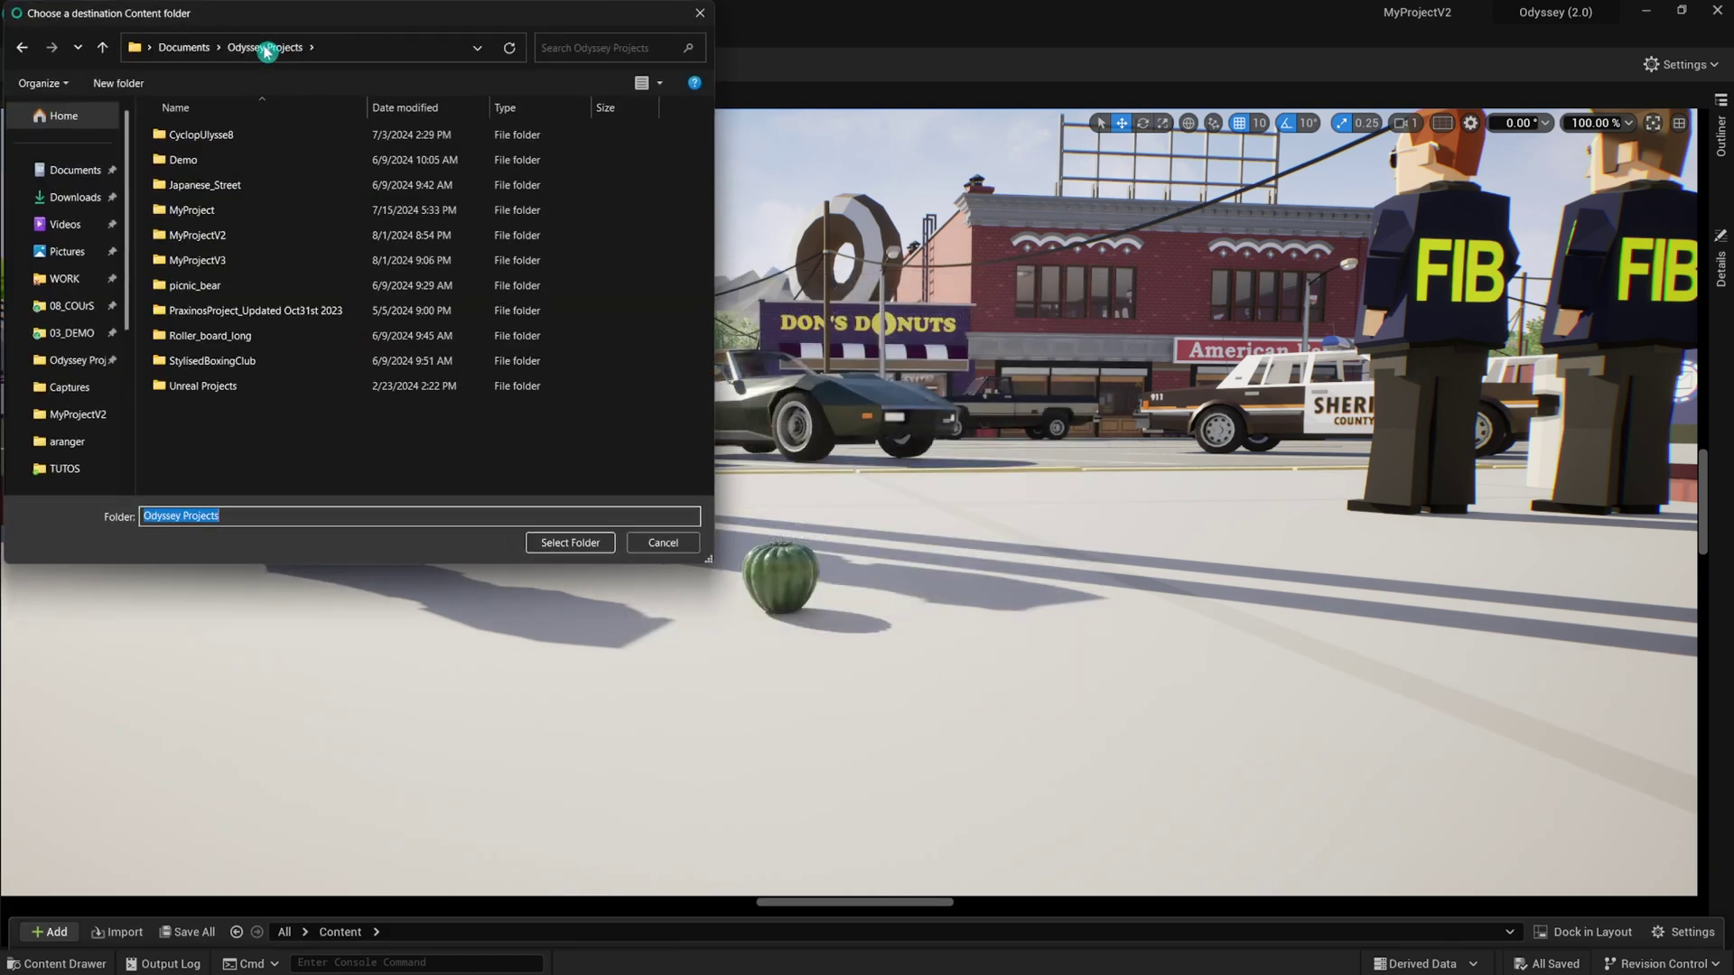
double_click(248, 260)
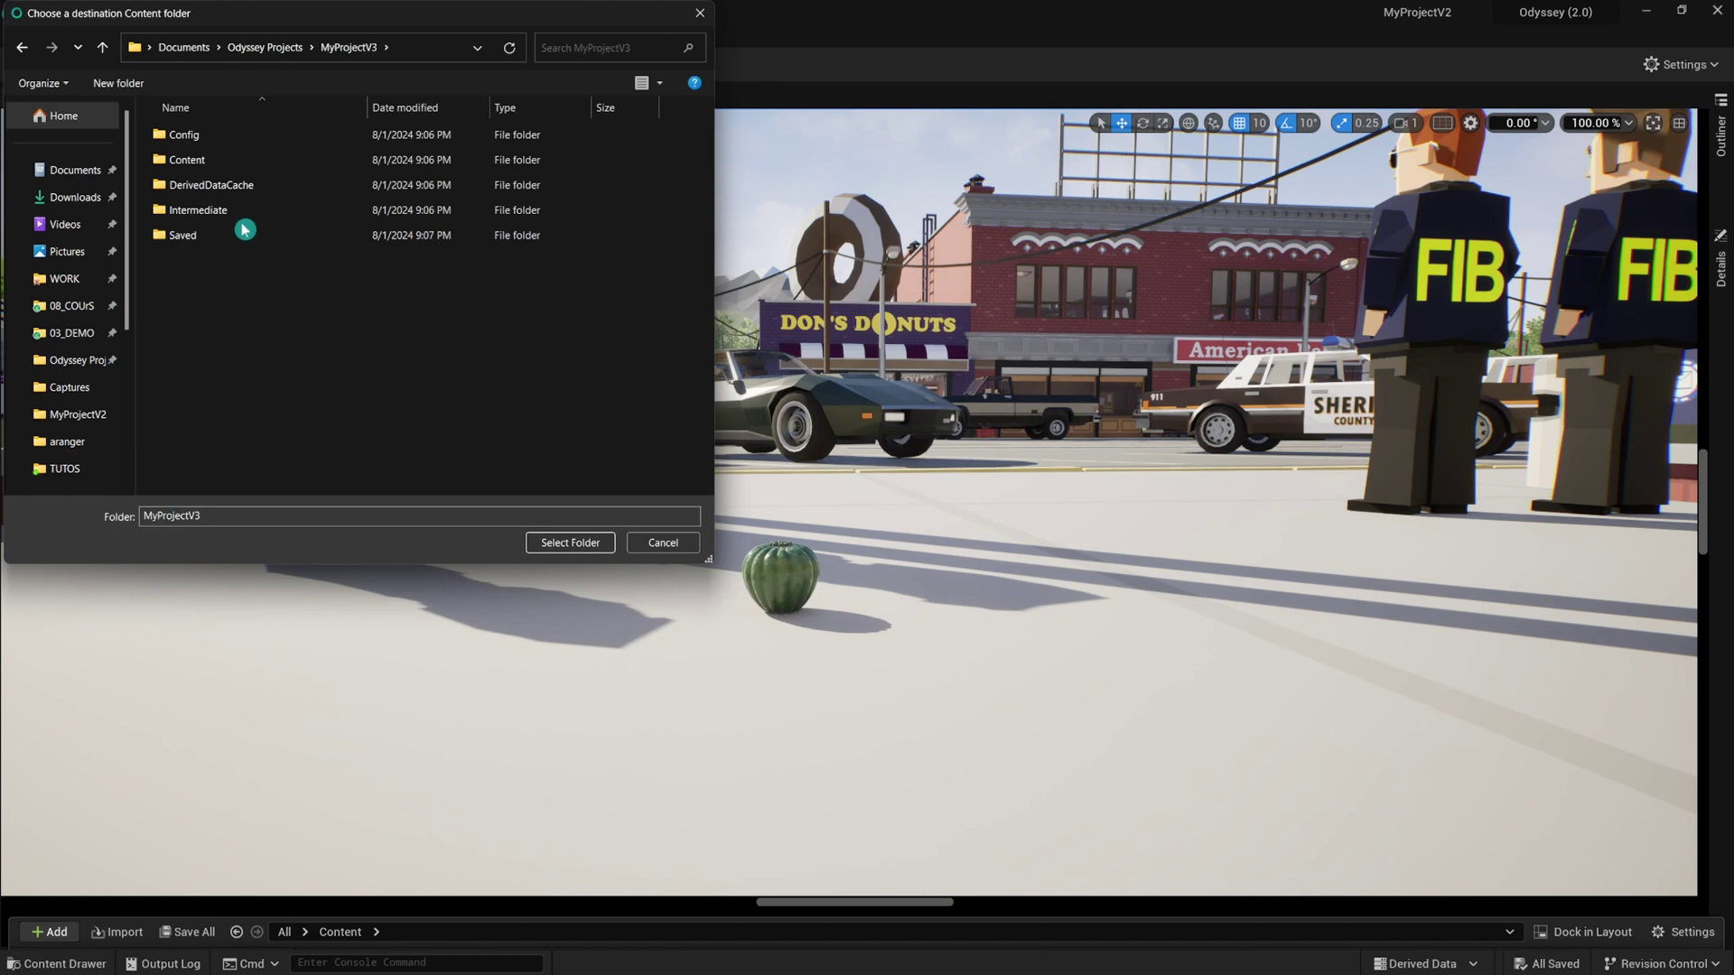
double_click(240, 163)
left_click(570, 542)
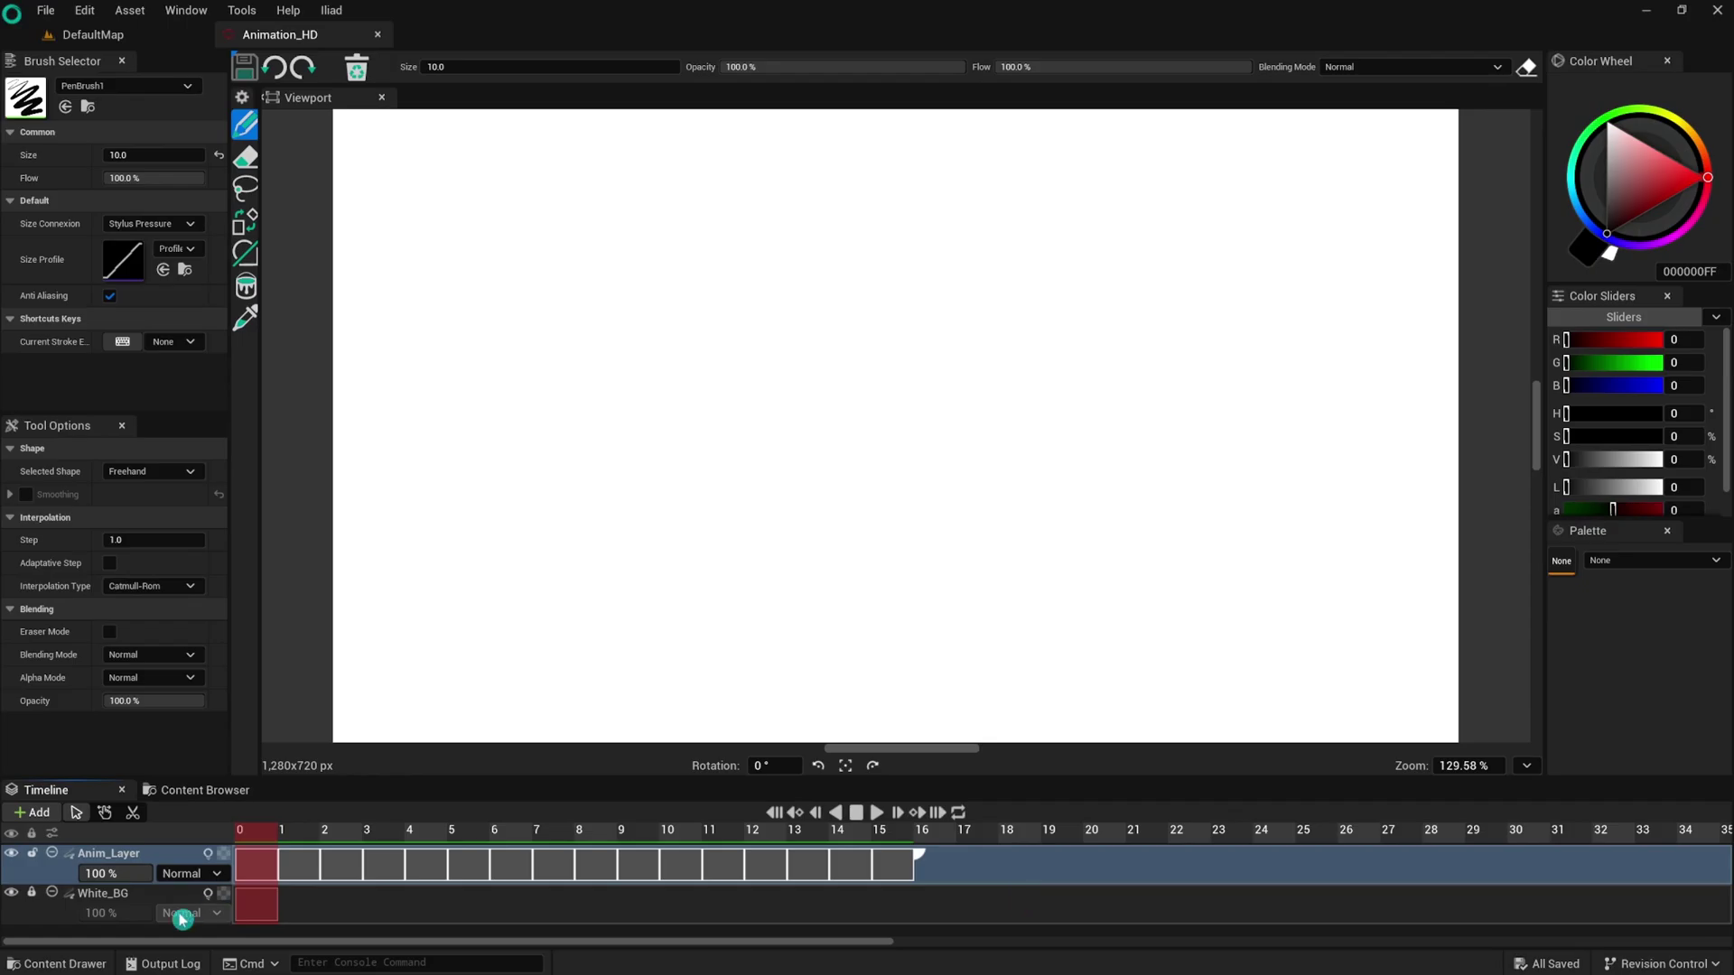
Import Odyssey.png from the TUTO_MIGRATE folder as a texture and open it.
left_click(56, 964)
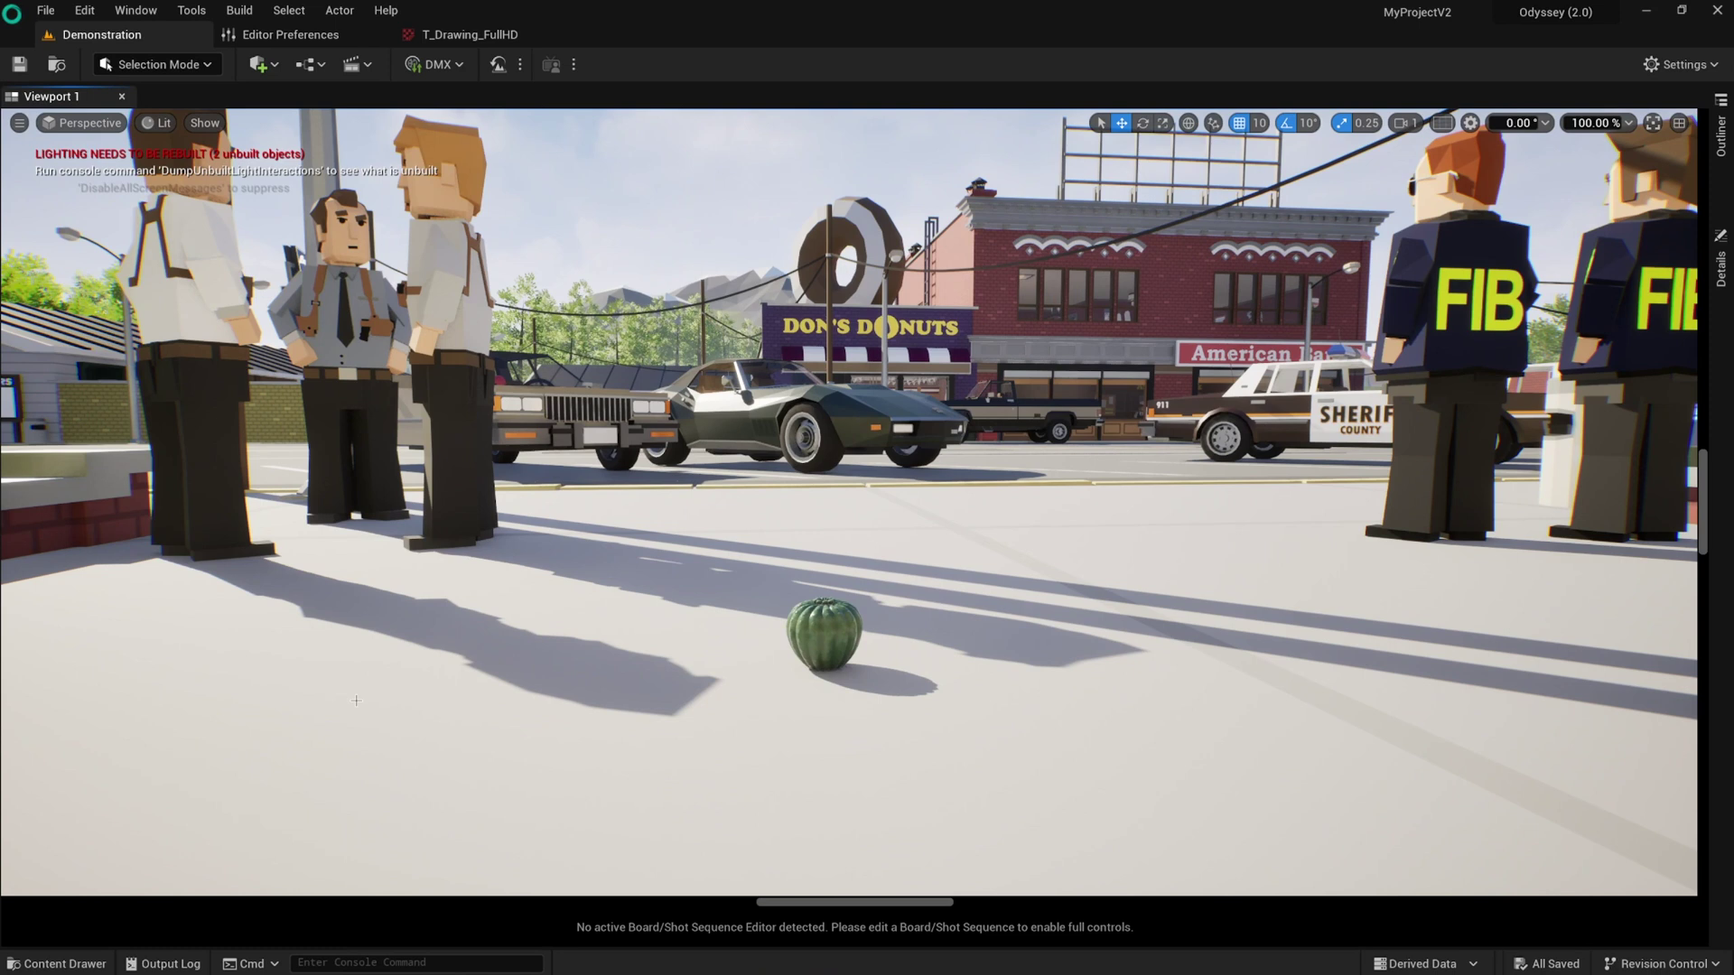
left_click(109, 964)
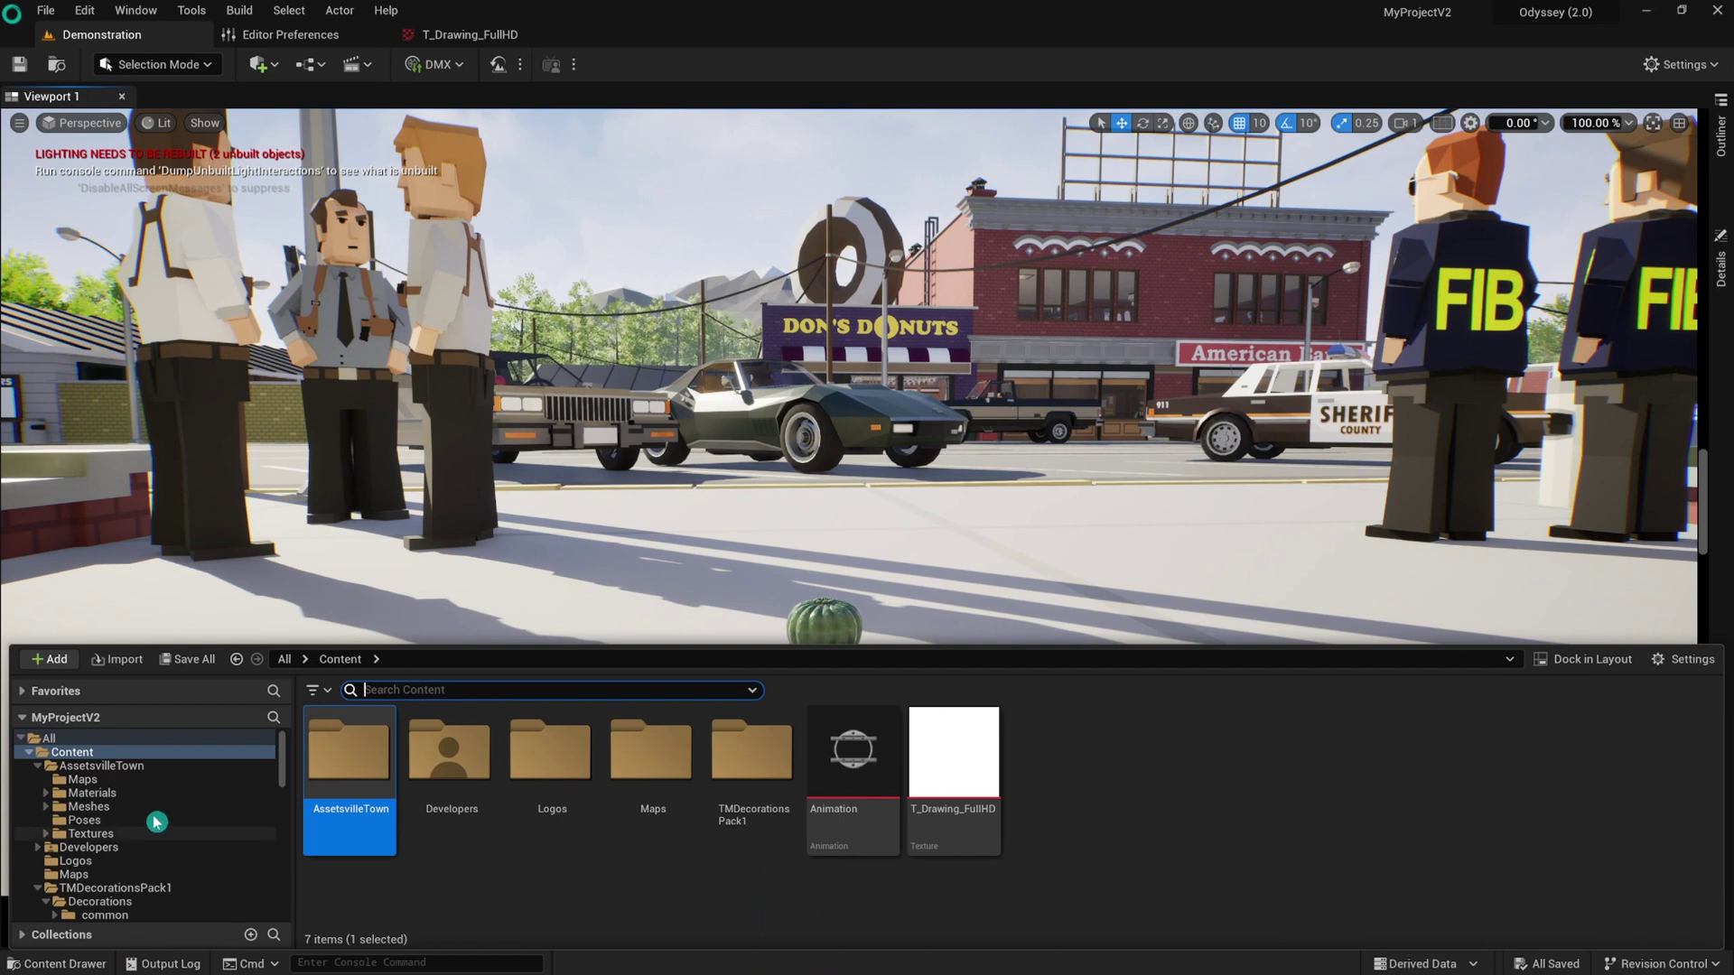
left_click(125, 660)
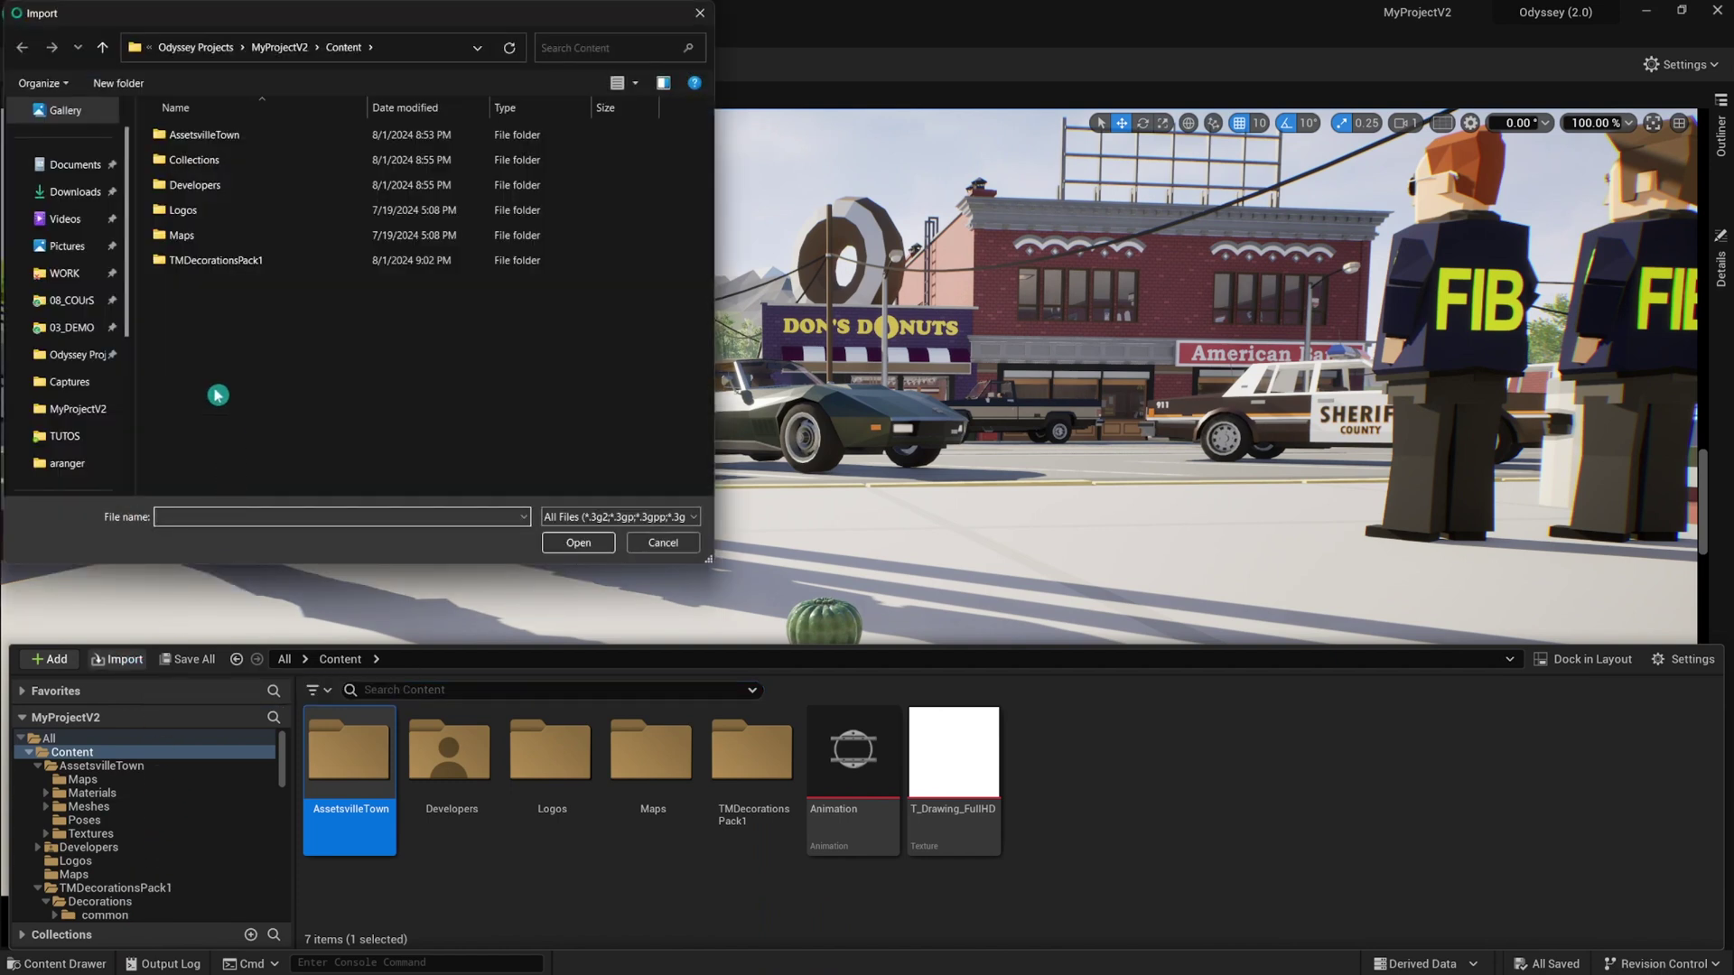
left_click(65, 437)
left_click(222, 161)
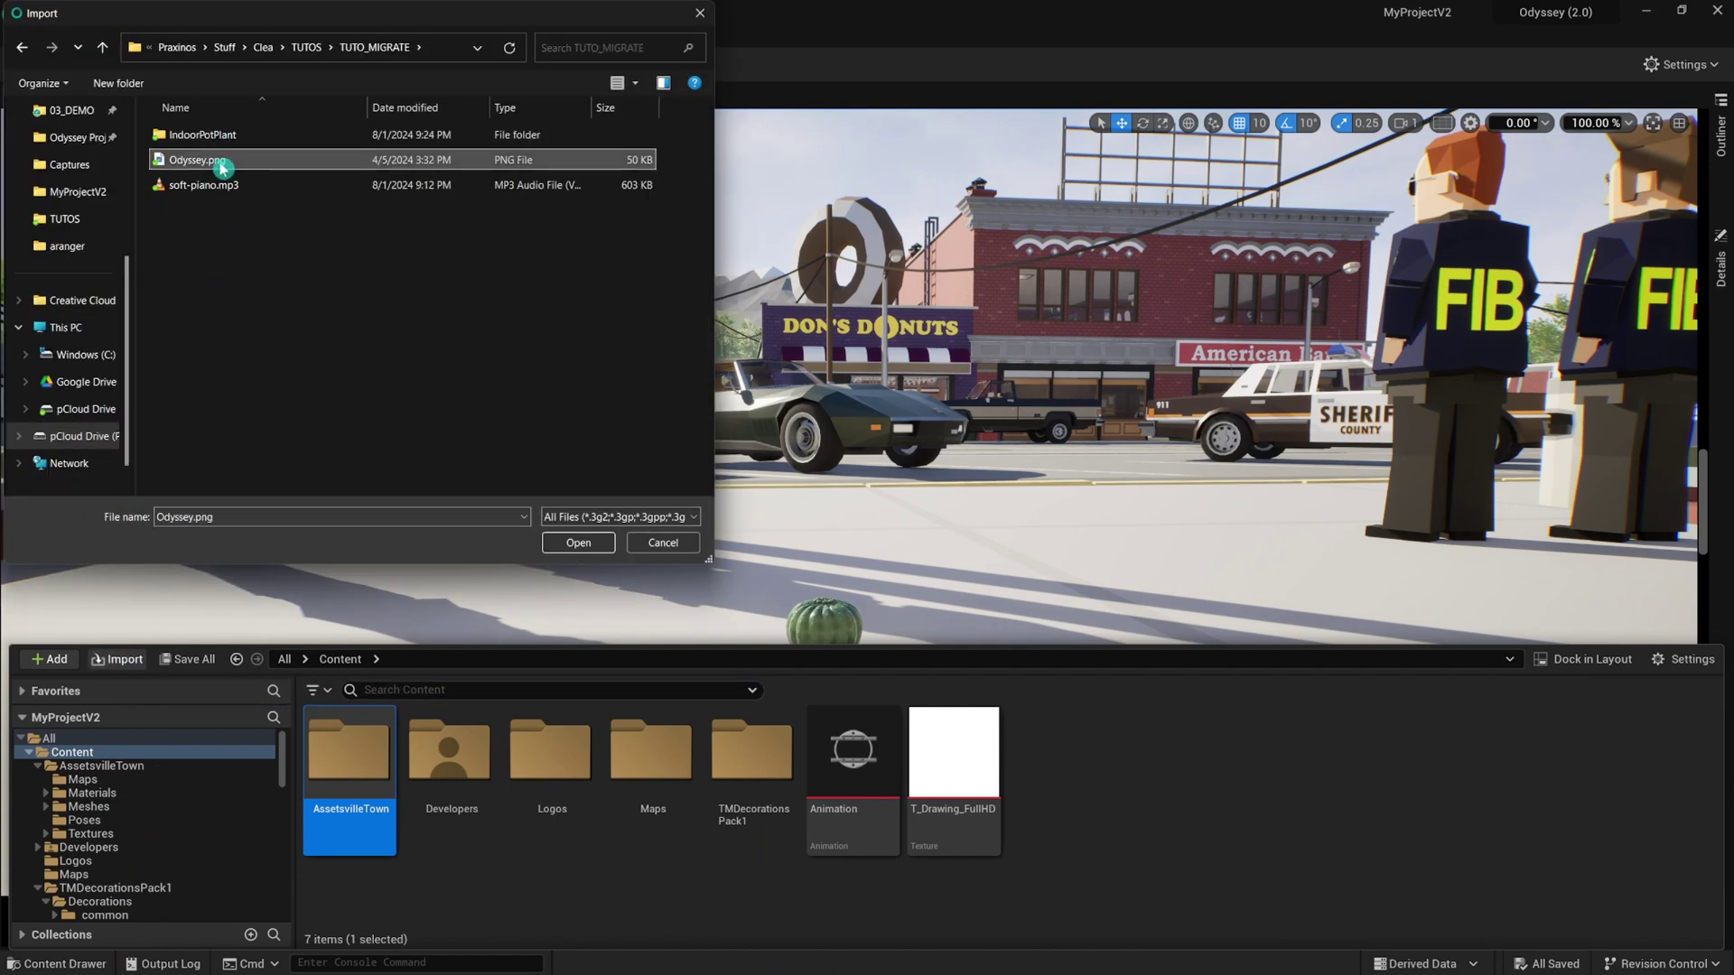
left_click(571, 542)
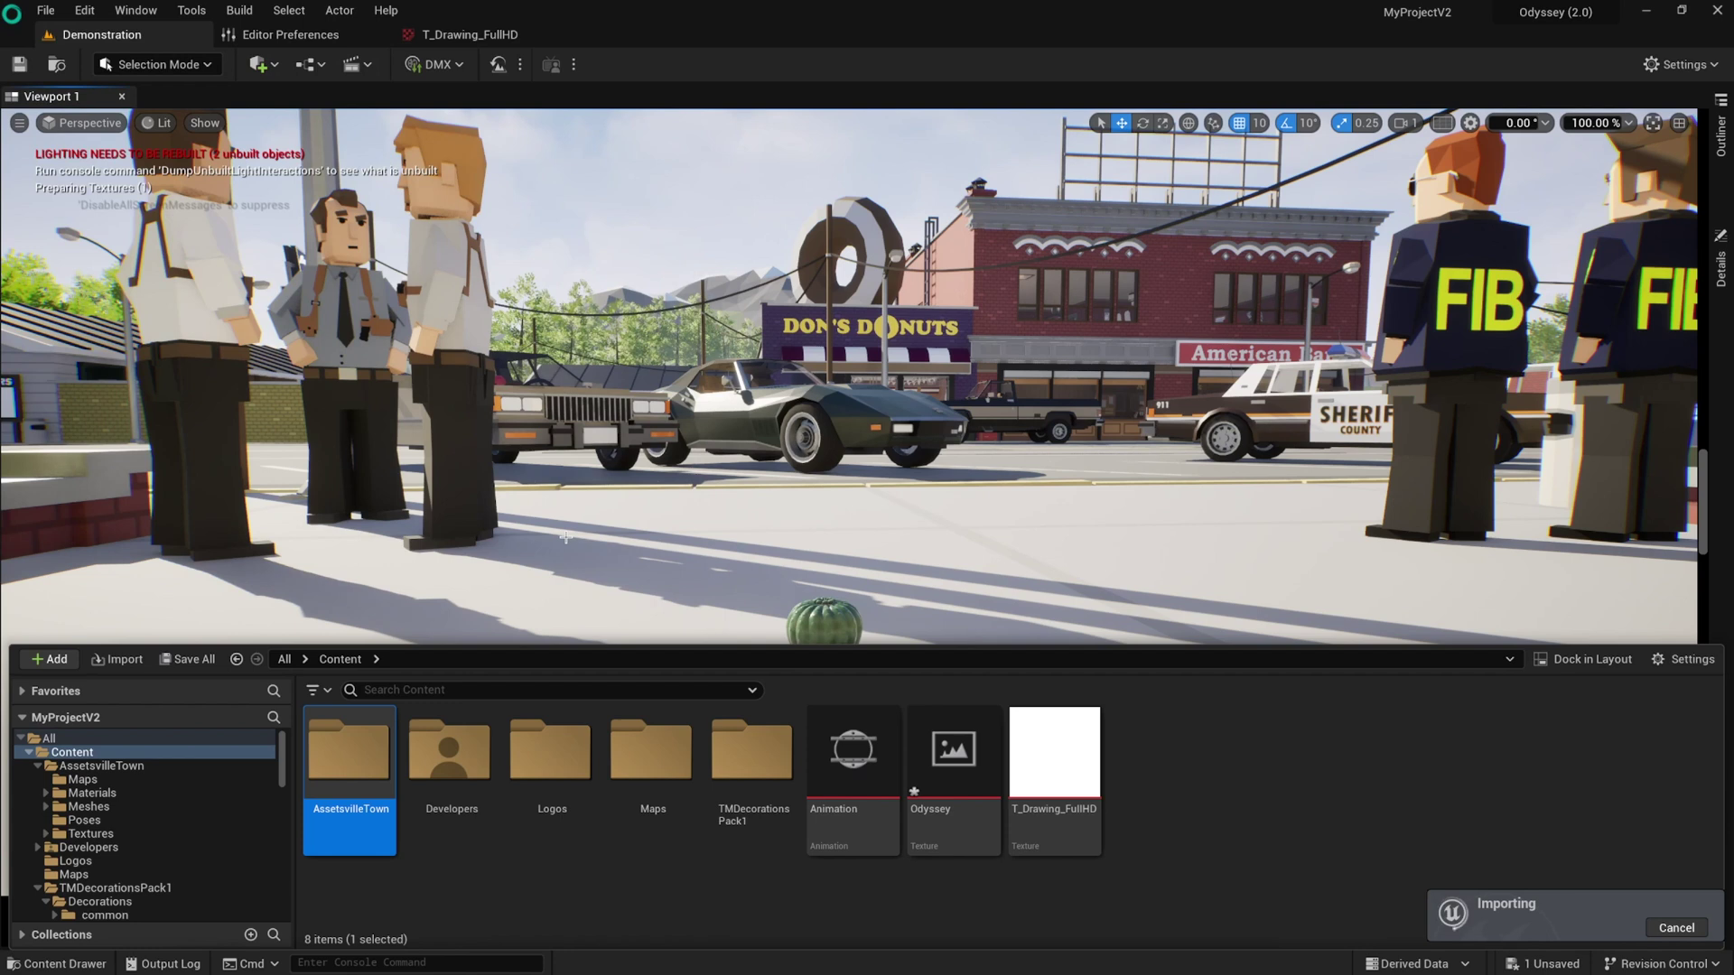
left_click(955, 754)
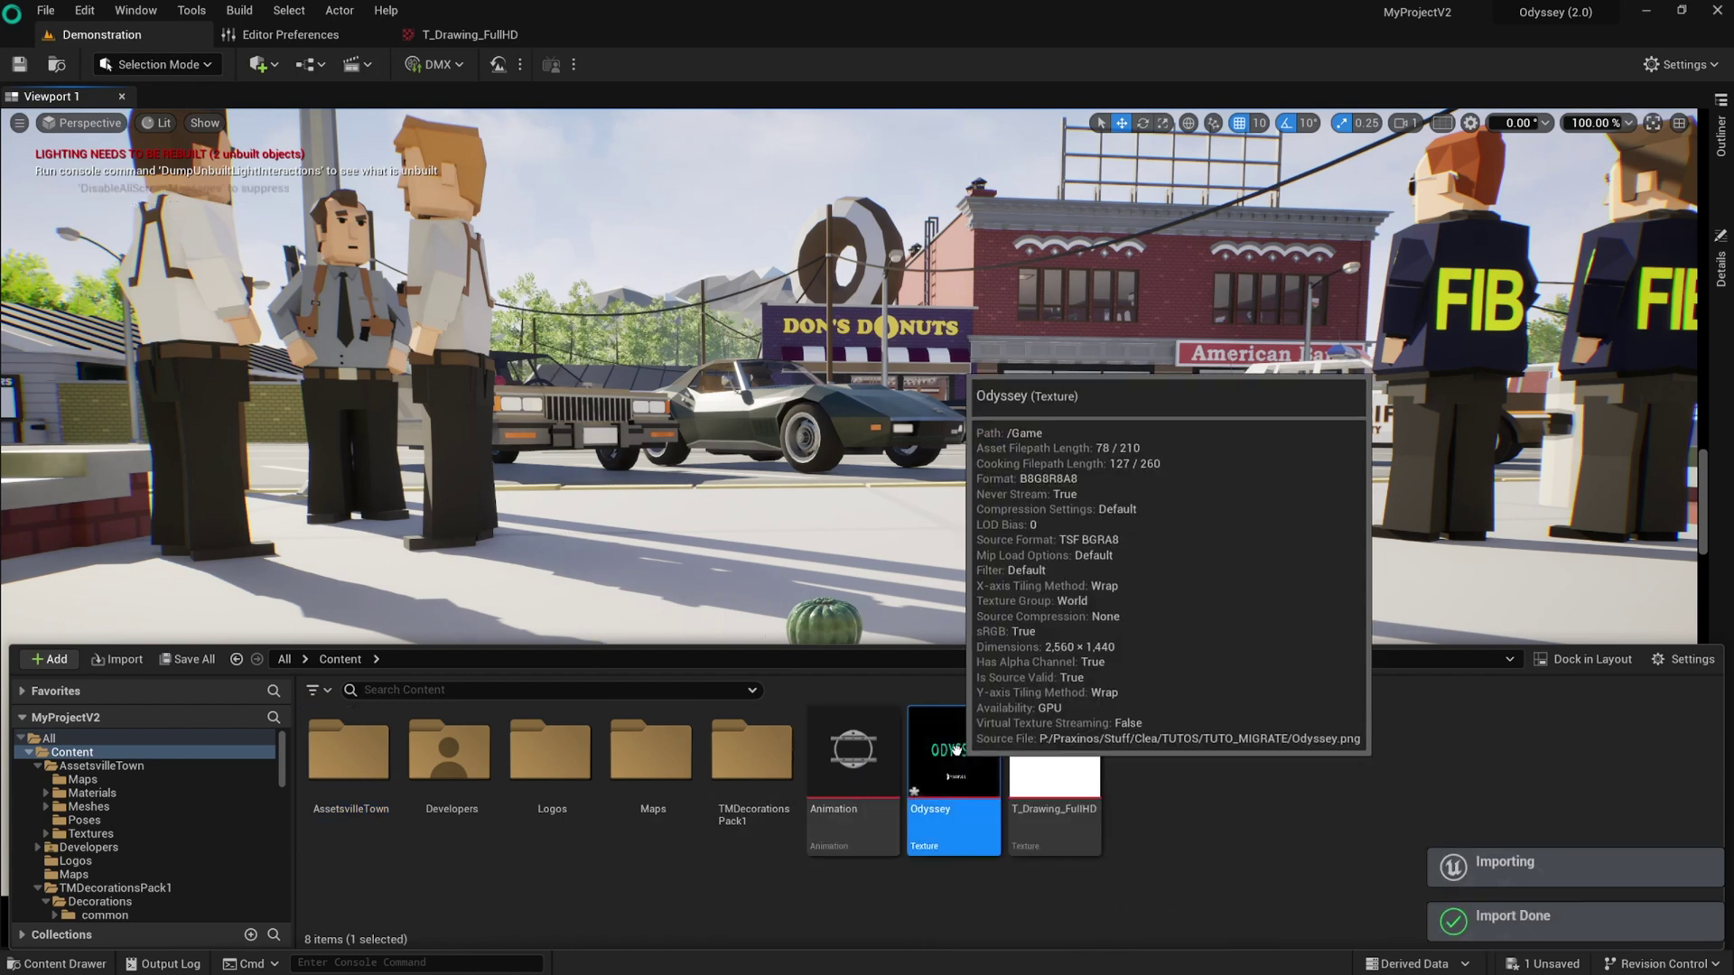
double_click(960, 757)
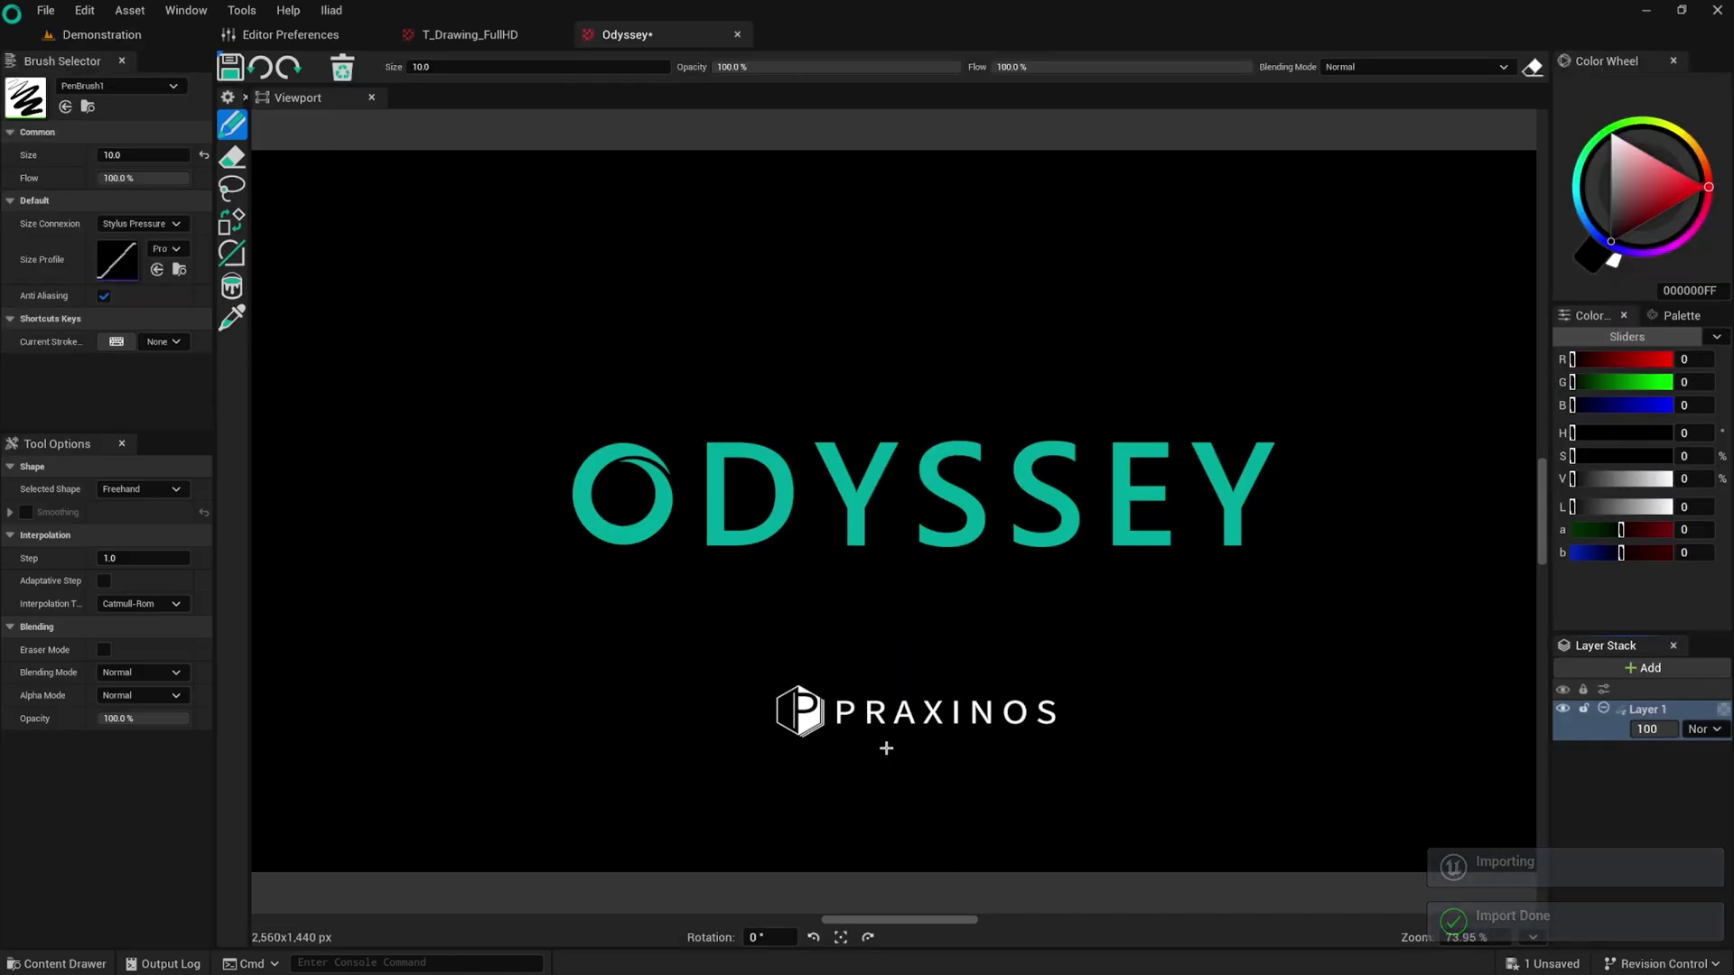
Import the soft-piano.mp3 audio file into Content.
left_click(86, 963)
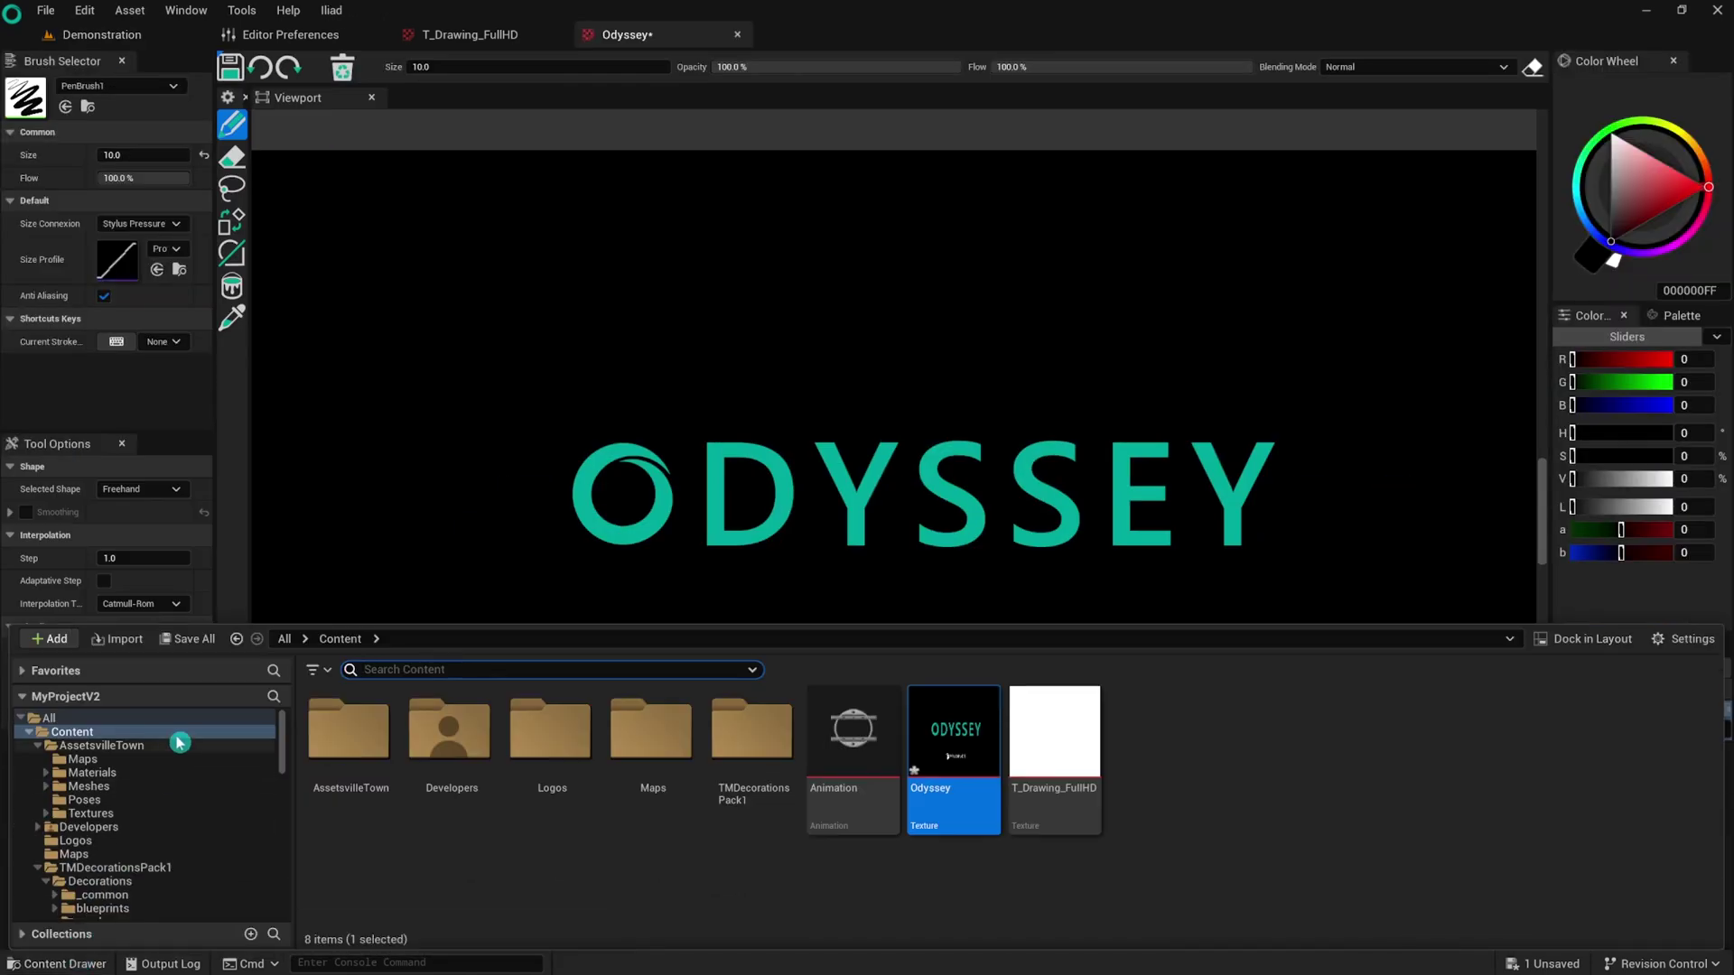
left_click(124, 639)
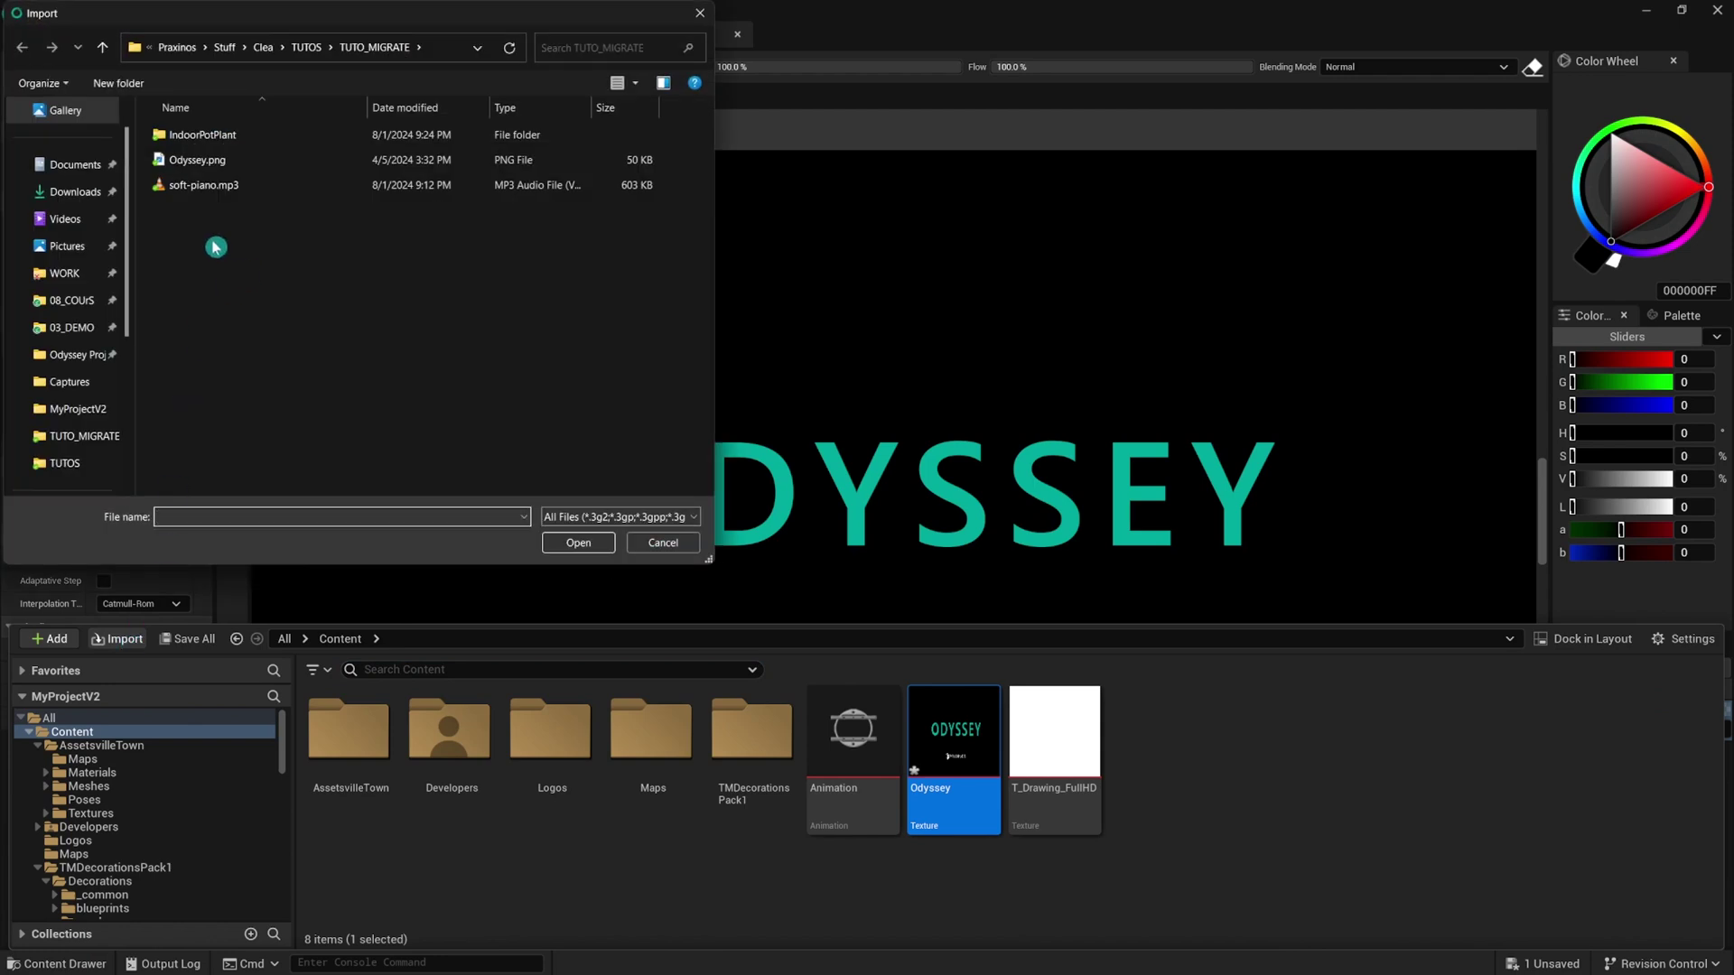
left_click(194, 185)
left_click(578, 542)
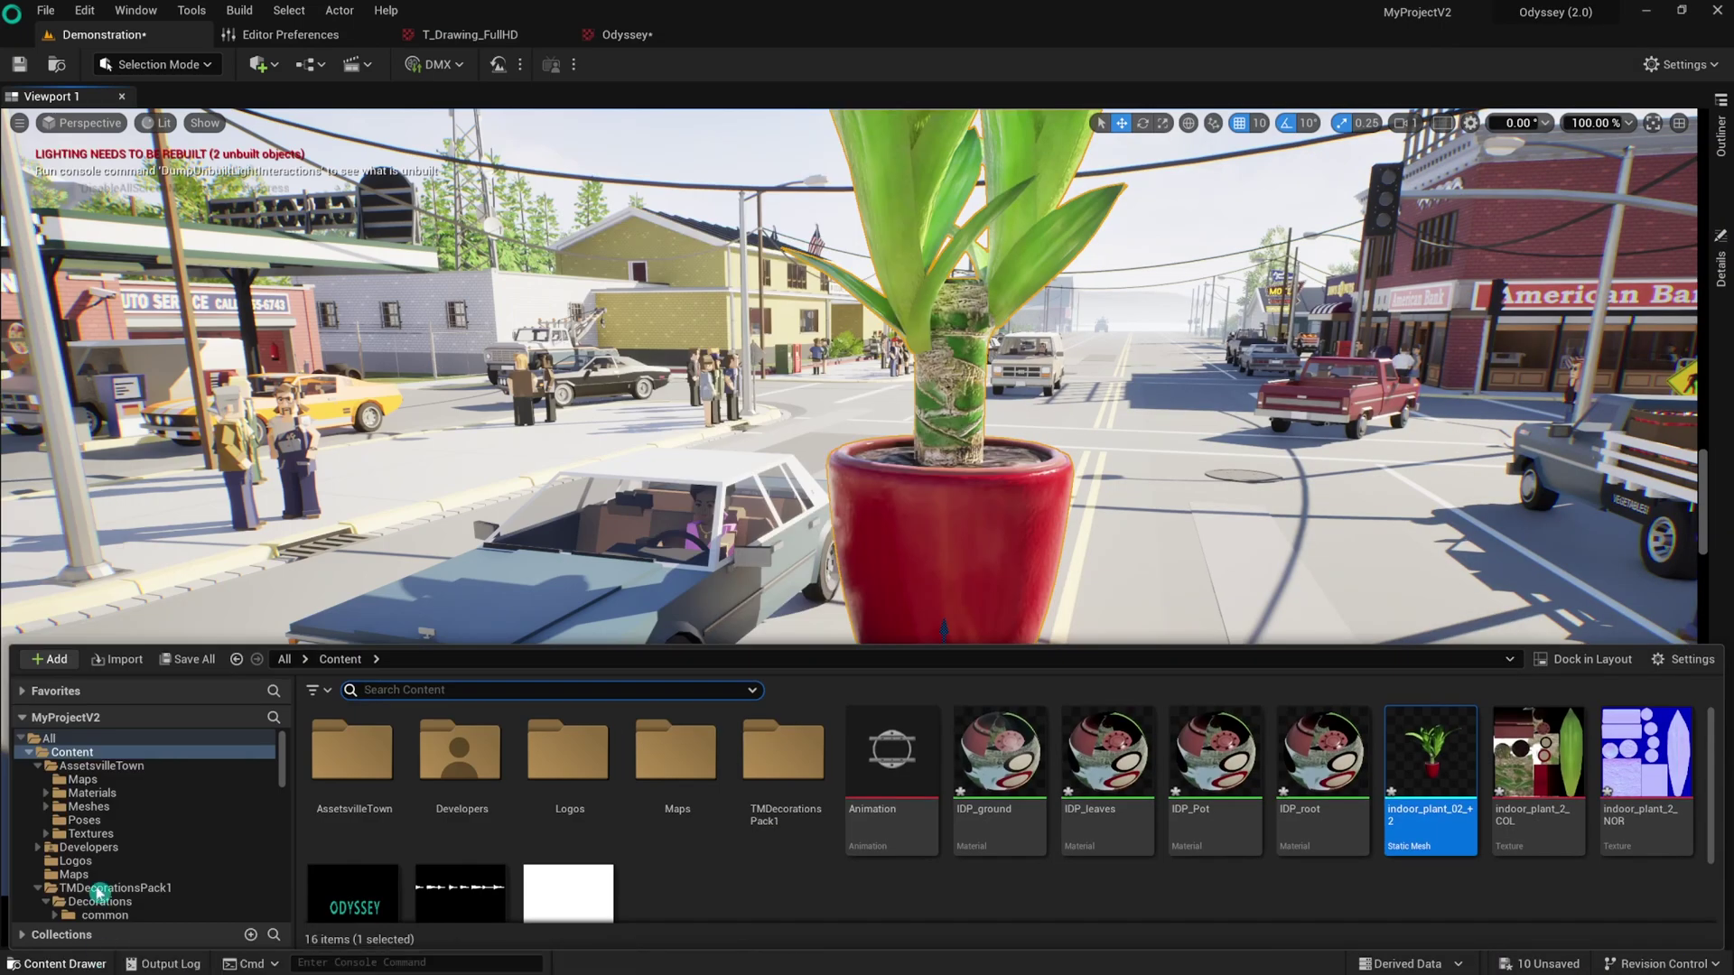
Create a new Content folder named 'plant'.
left_click(51, 659)
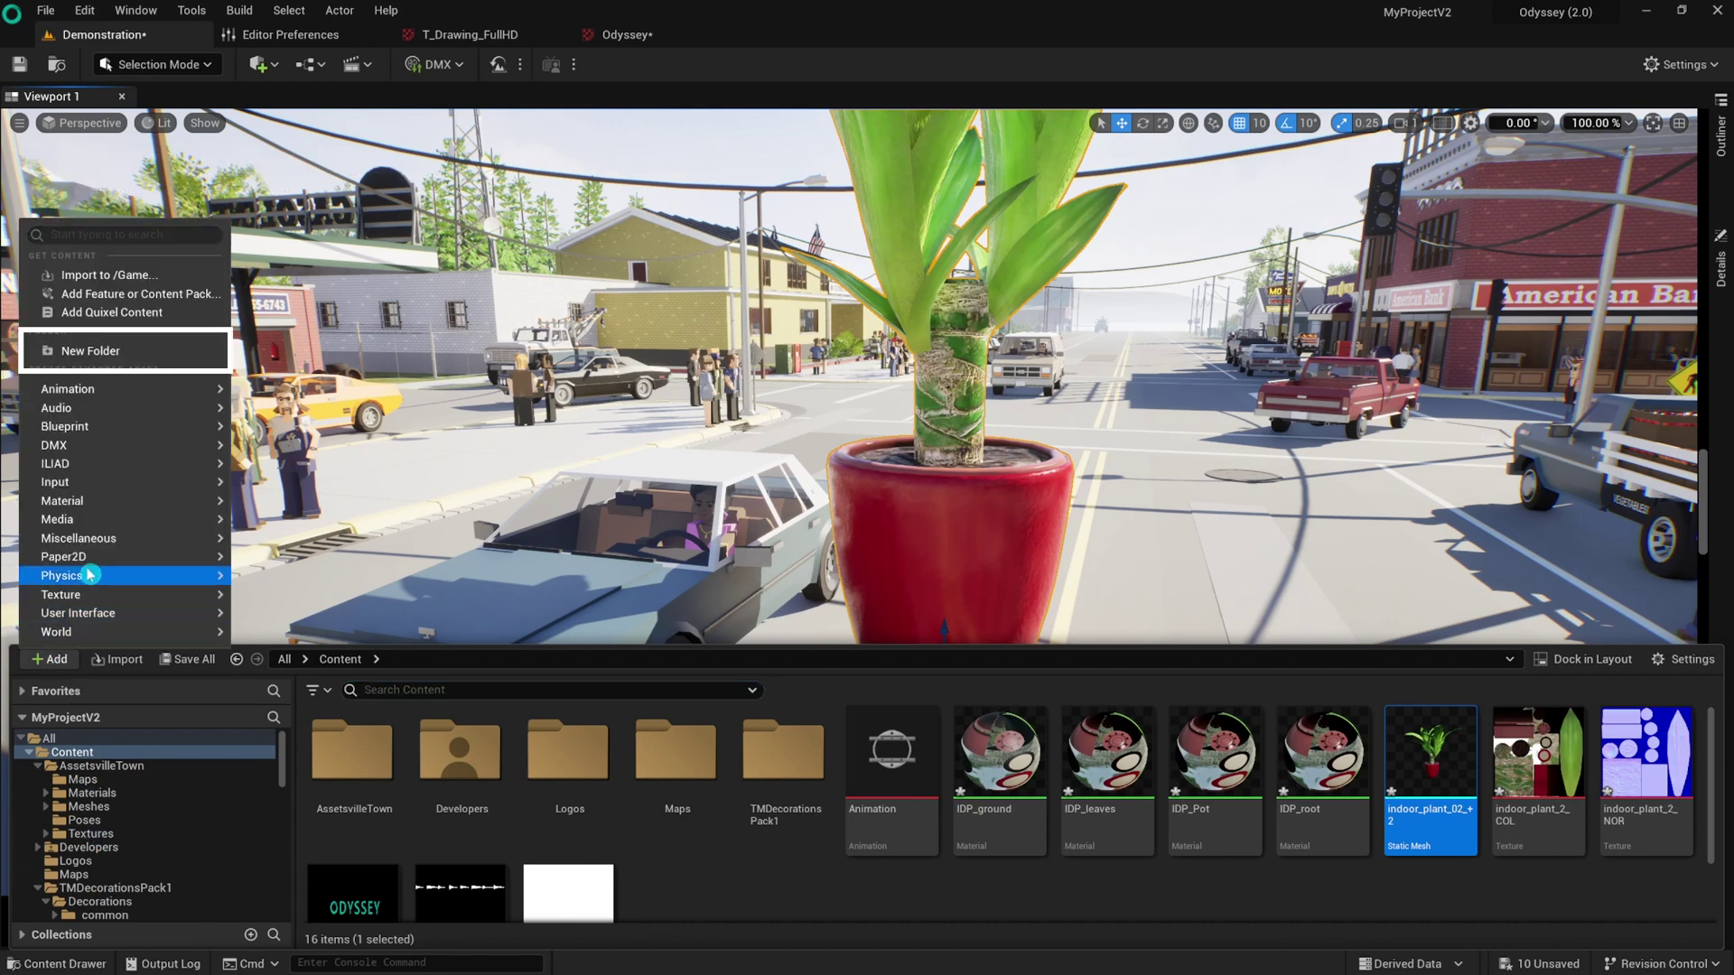
left_click(108, 350)
type("plant")
key("Return")
Move the seven indoor plant assets into the plant folder.
left_click(1107, 758)
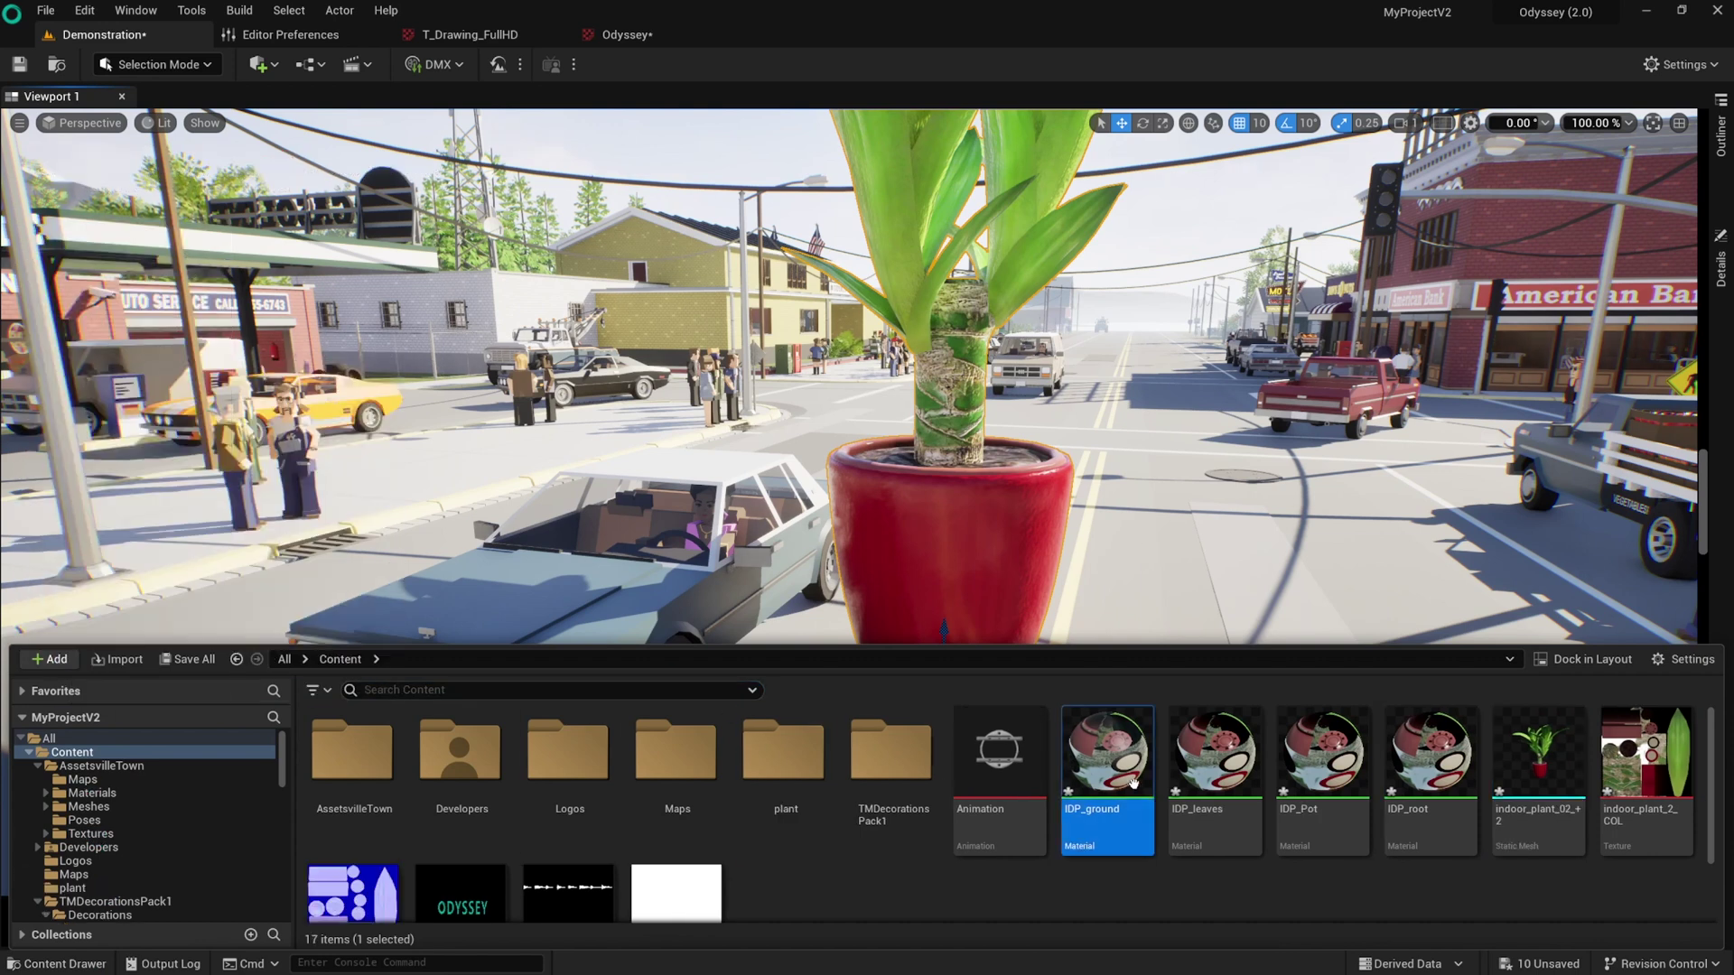
left_click(1646, 759, "shift")
left_click_drag(1107, 759, 779, 769)
left_click(827, 786)
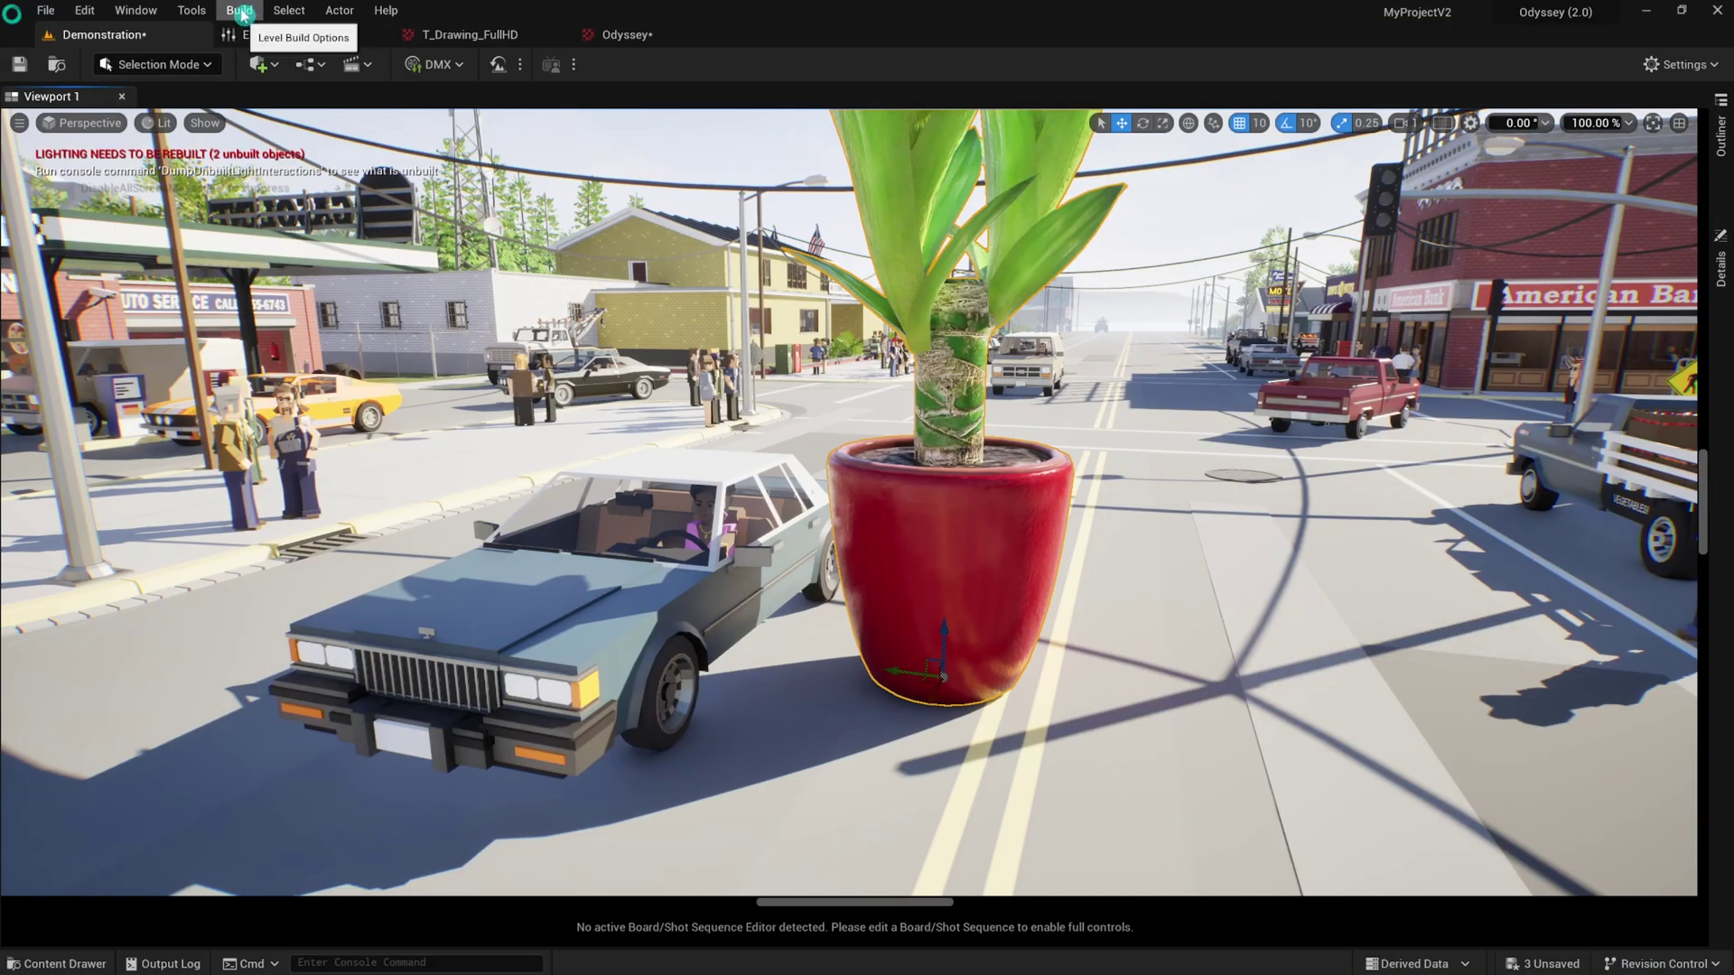
Open Quixel Bridge and browse the assets in the Roadside Construction collection.
left_click(144, 11)
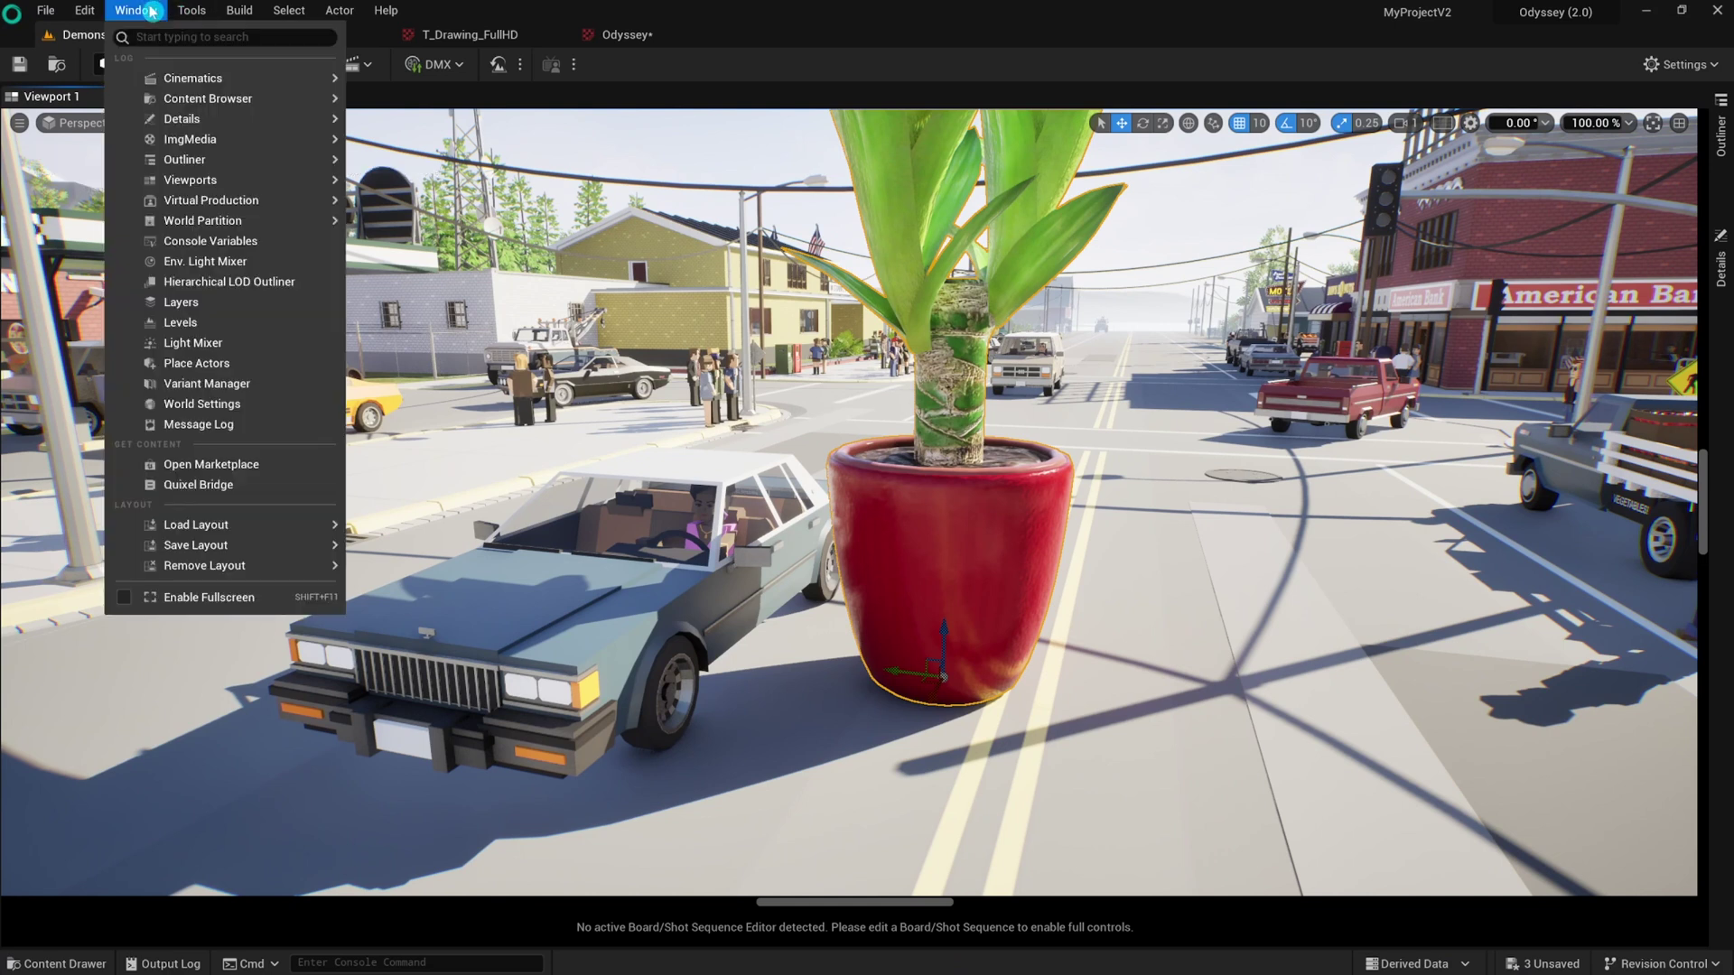
left_click(252, 488)
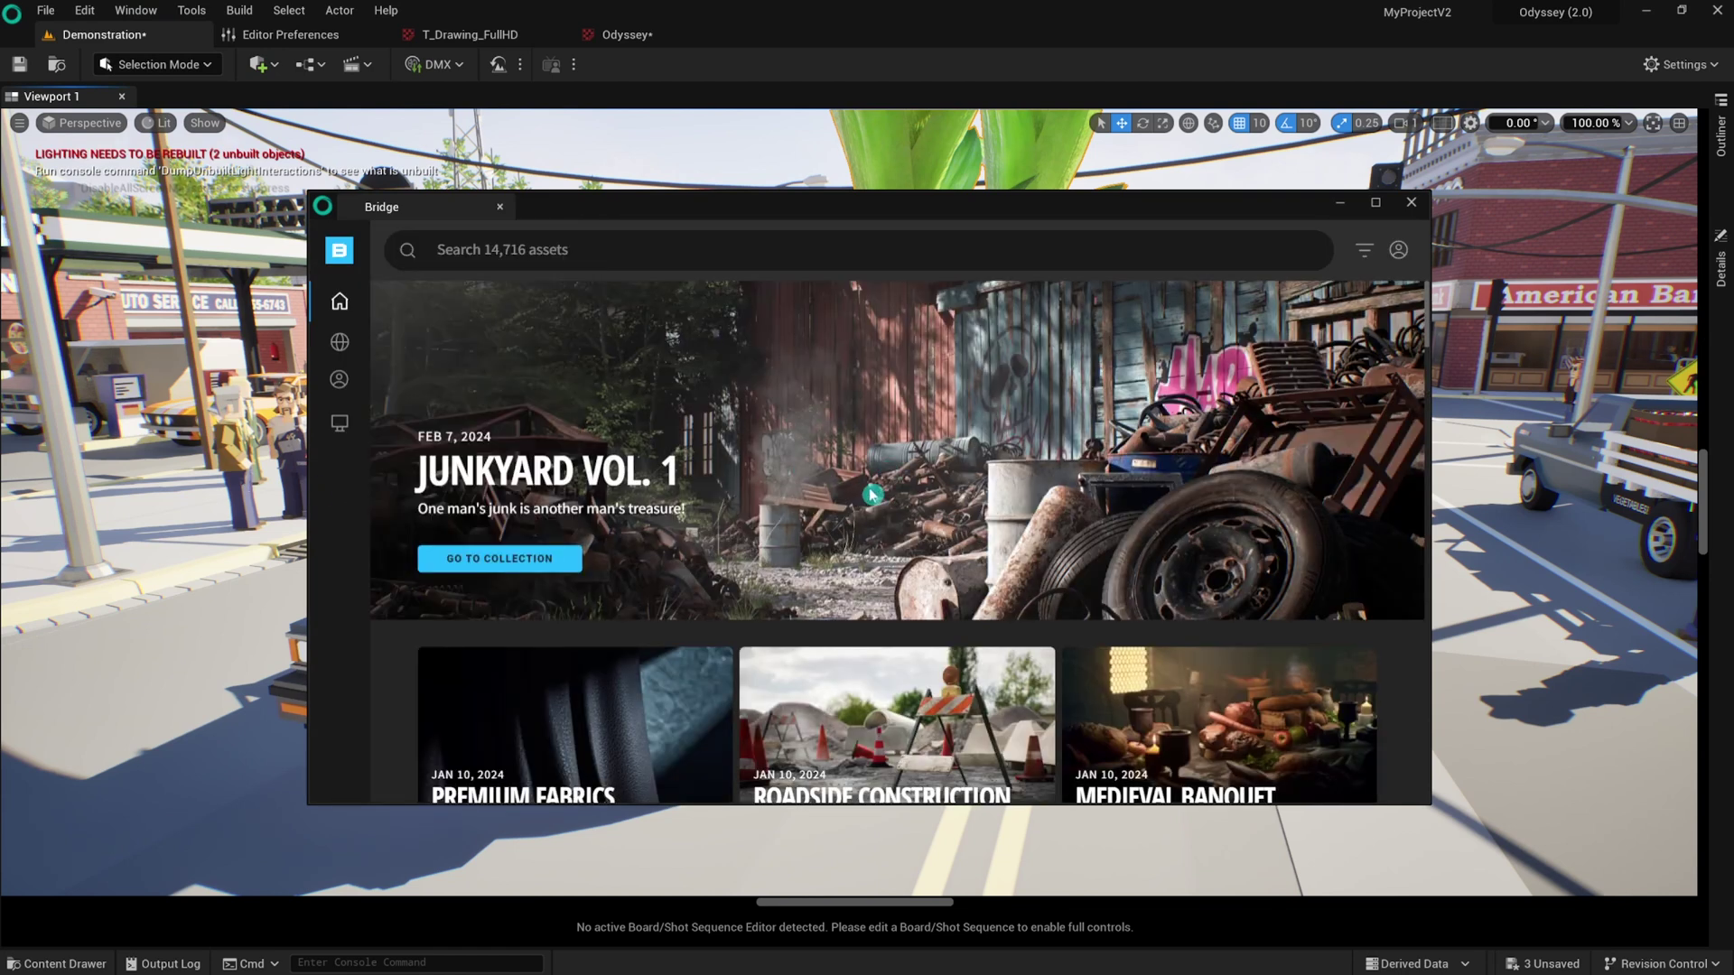
scroll(873, 492, "down", 3)
left_click(876, 408)
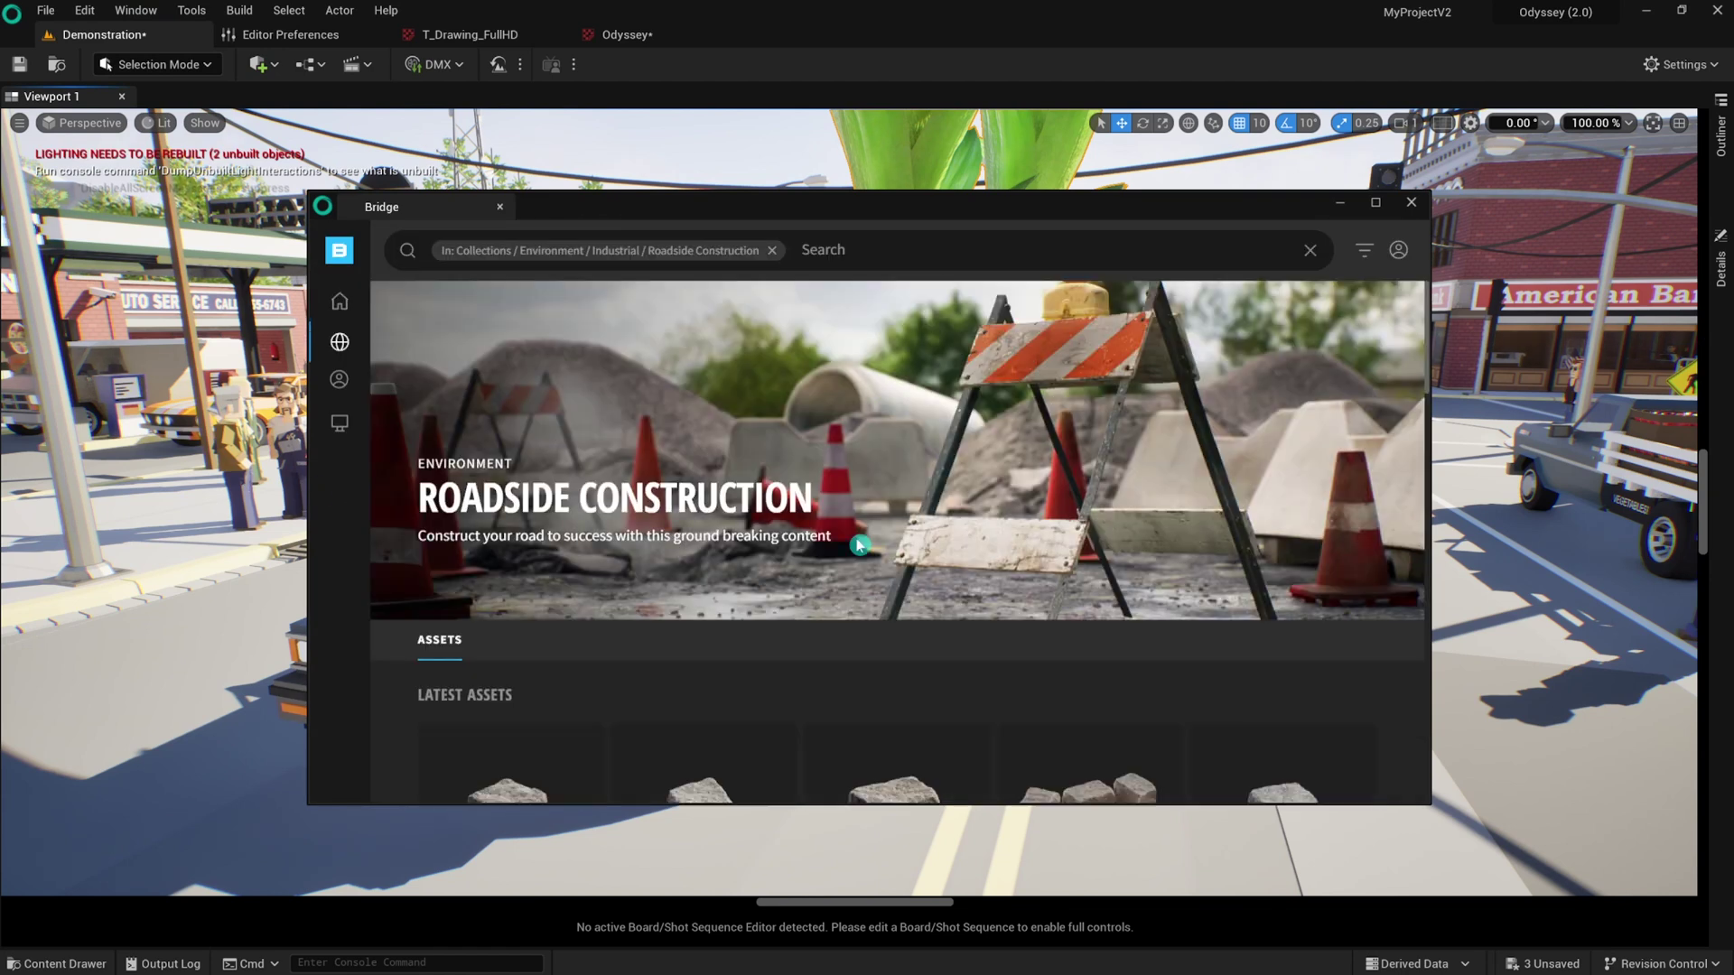
scroll(854, 548, "down", 10)
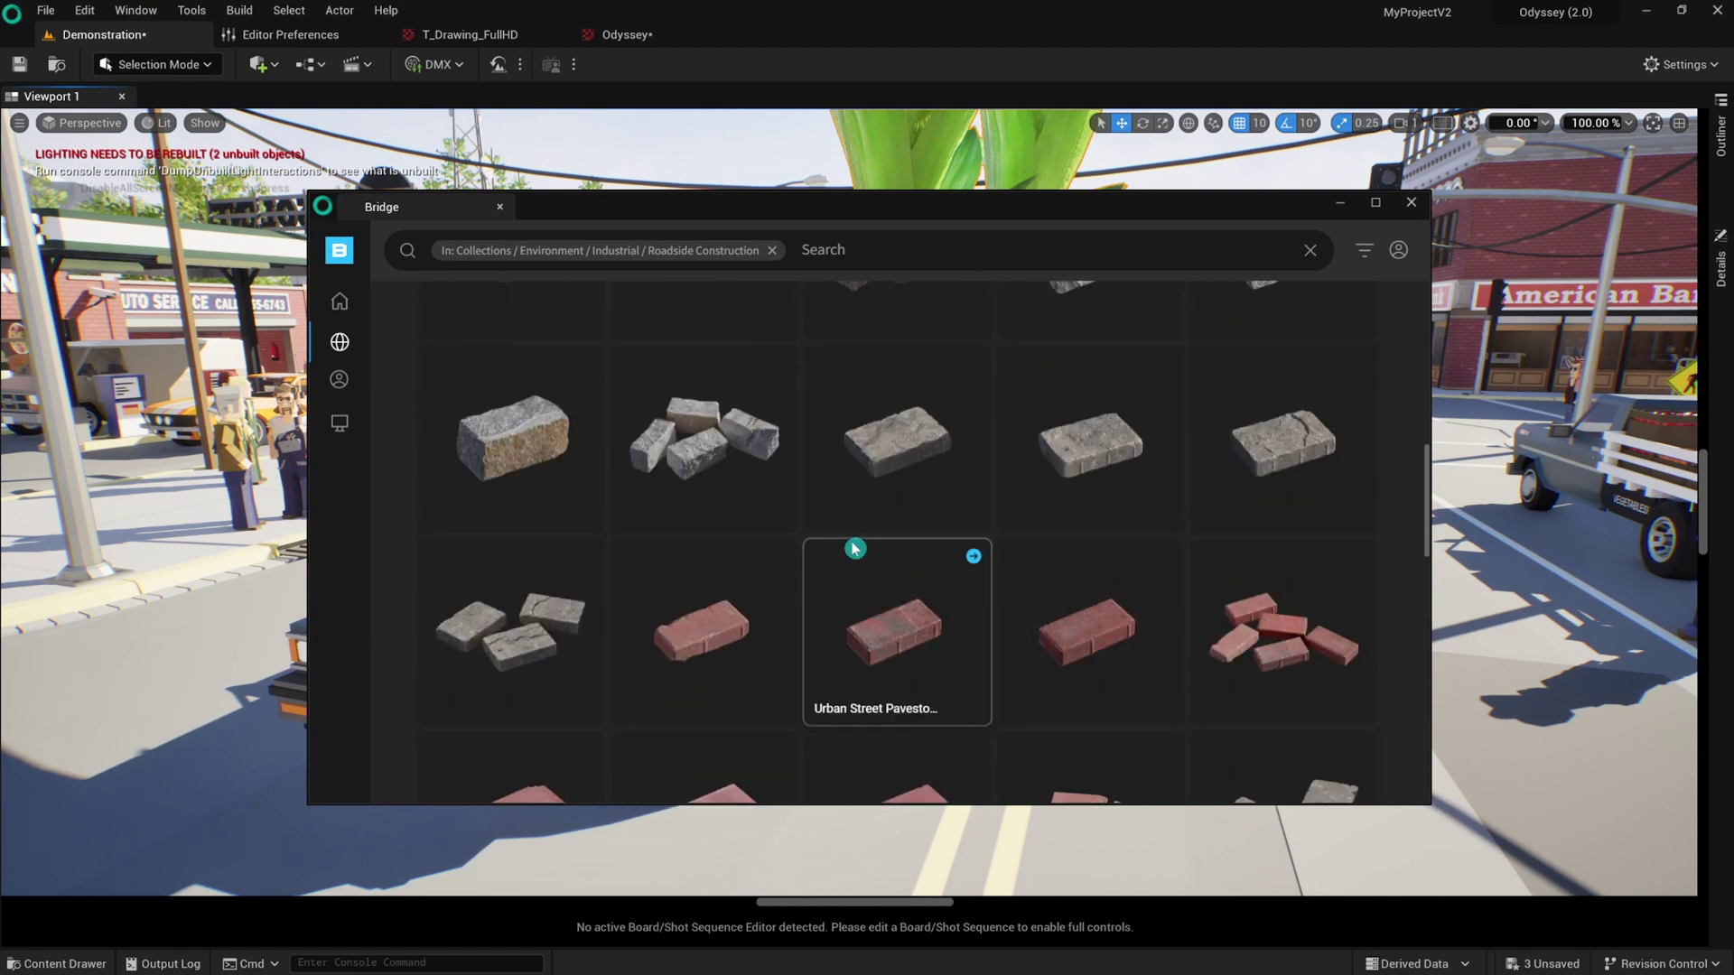
scroll(854, 549, "down", 15)
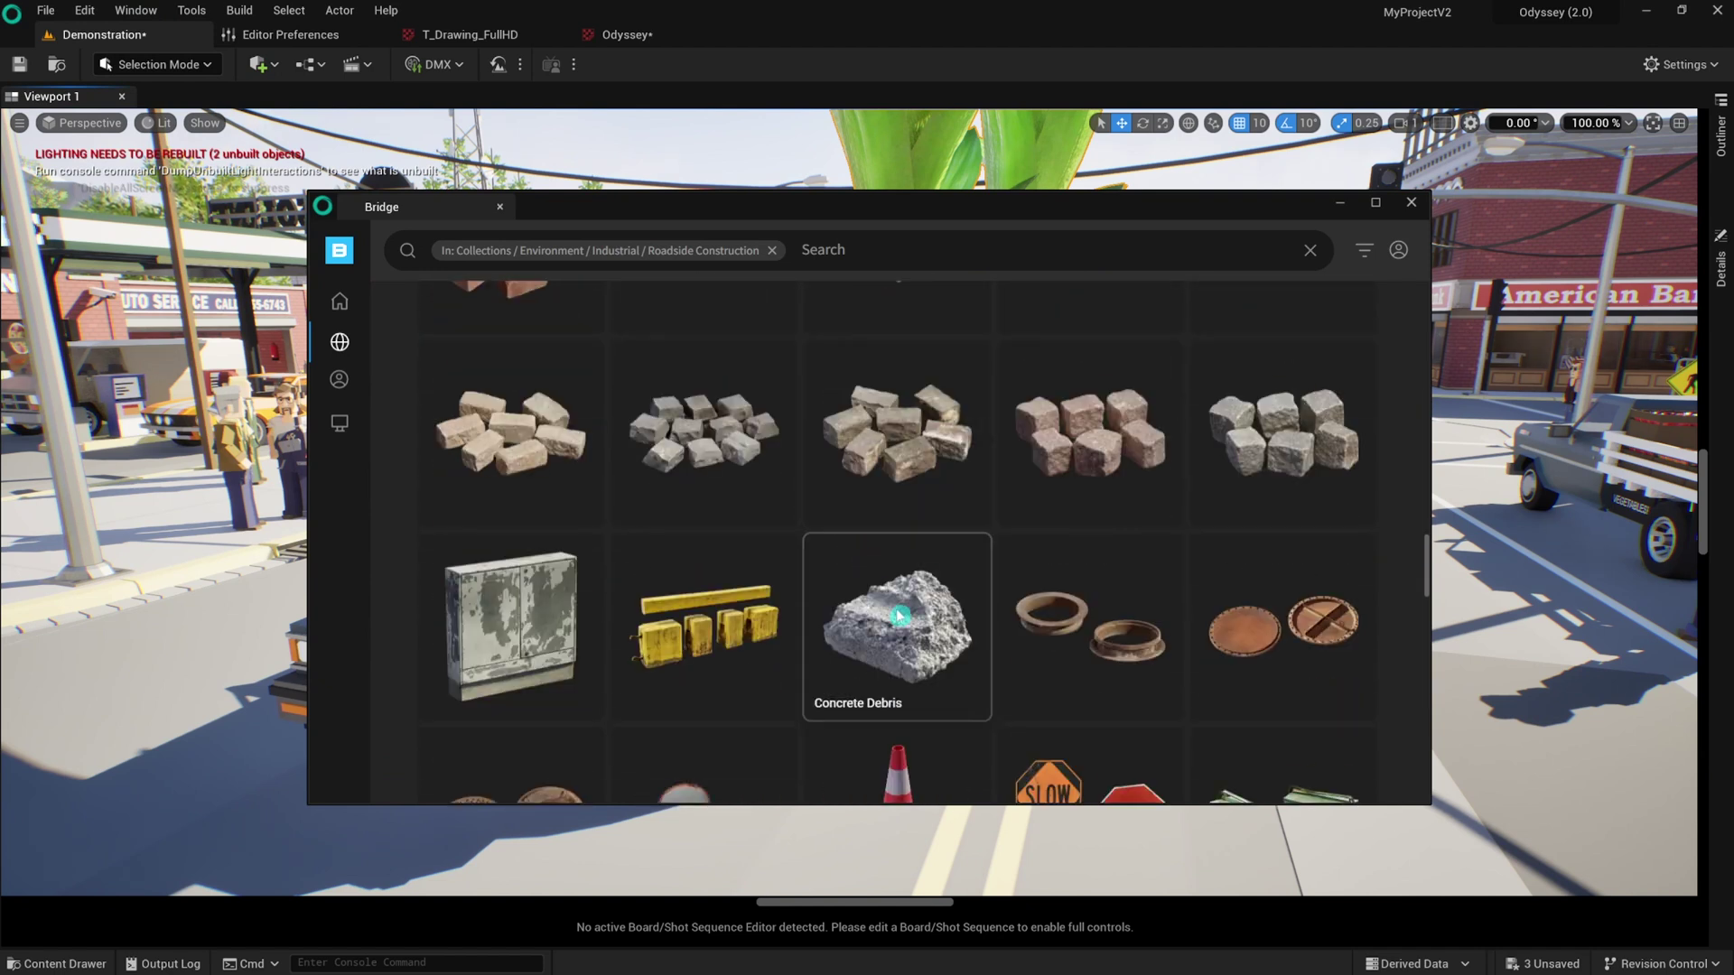
scroll(874, 565, "down", 5)
left_click(895, 601)
scroll(689, 523, "down", 2)
scroll(698, 594, "up", 2)
scroll(698, 578, "up", 5)
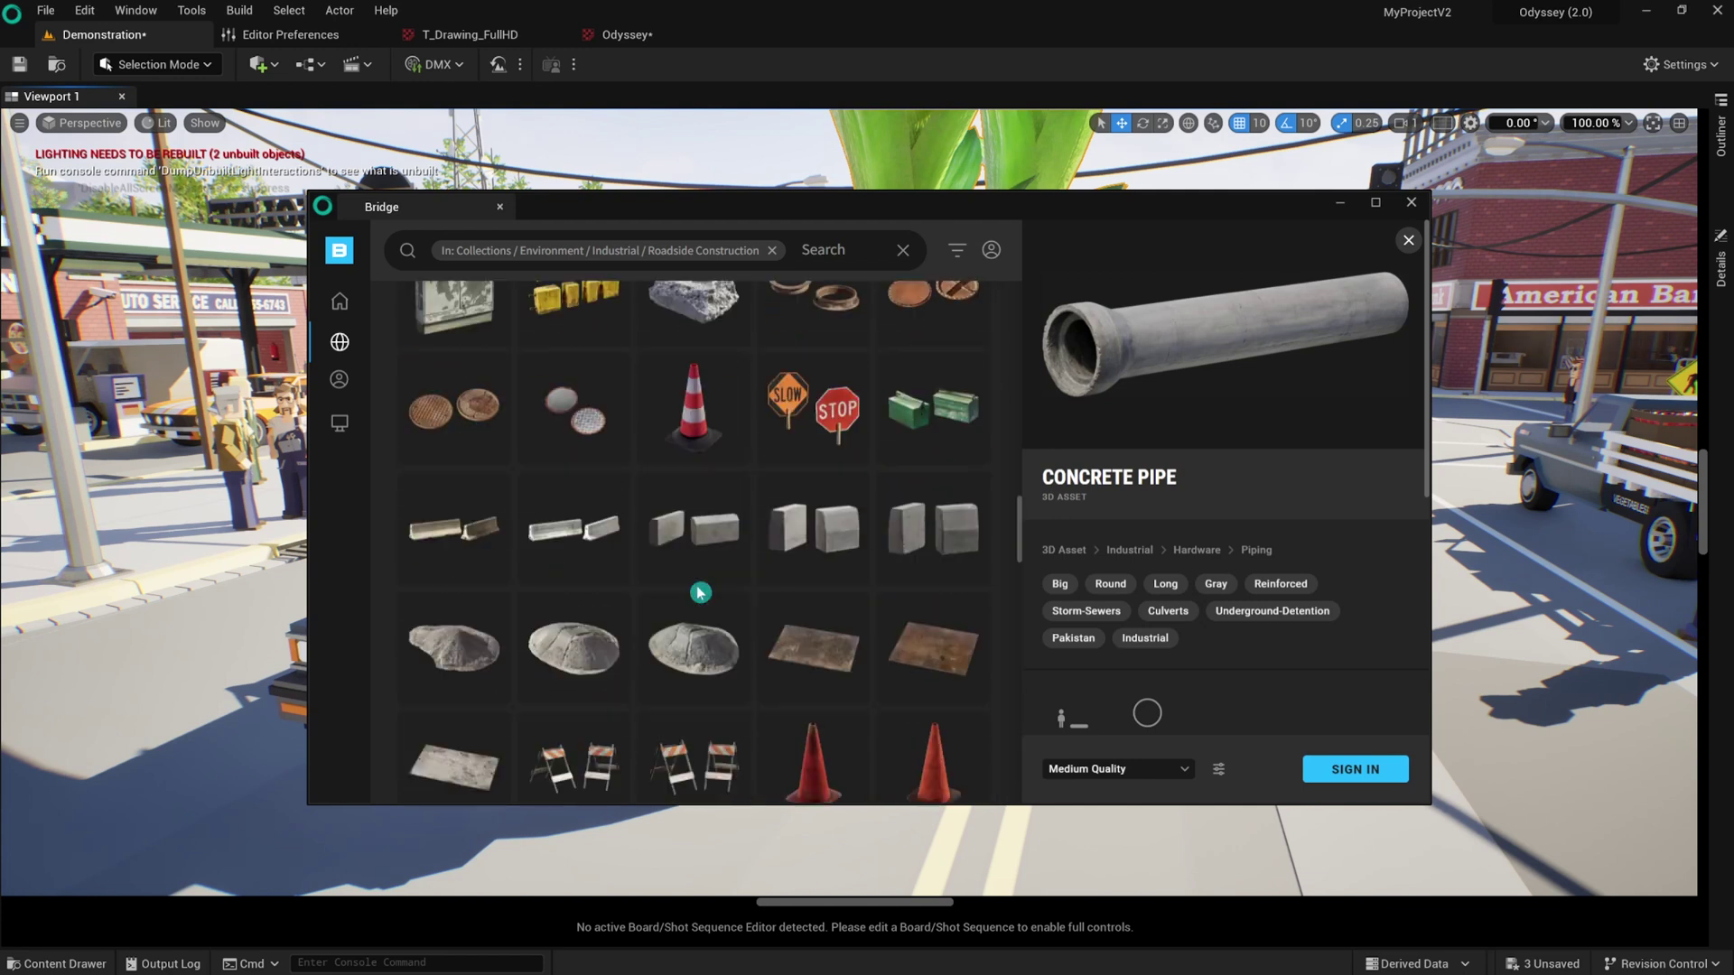
left_click(696, 387)
Download the Traffic Cone in High Quality and add it to the project.
left_click(689, 483)
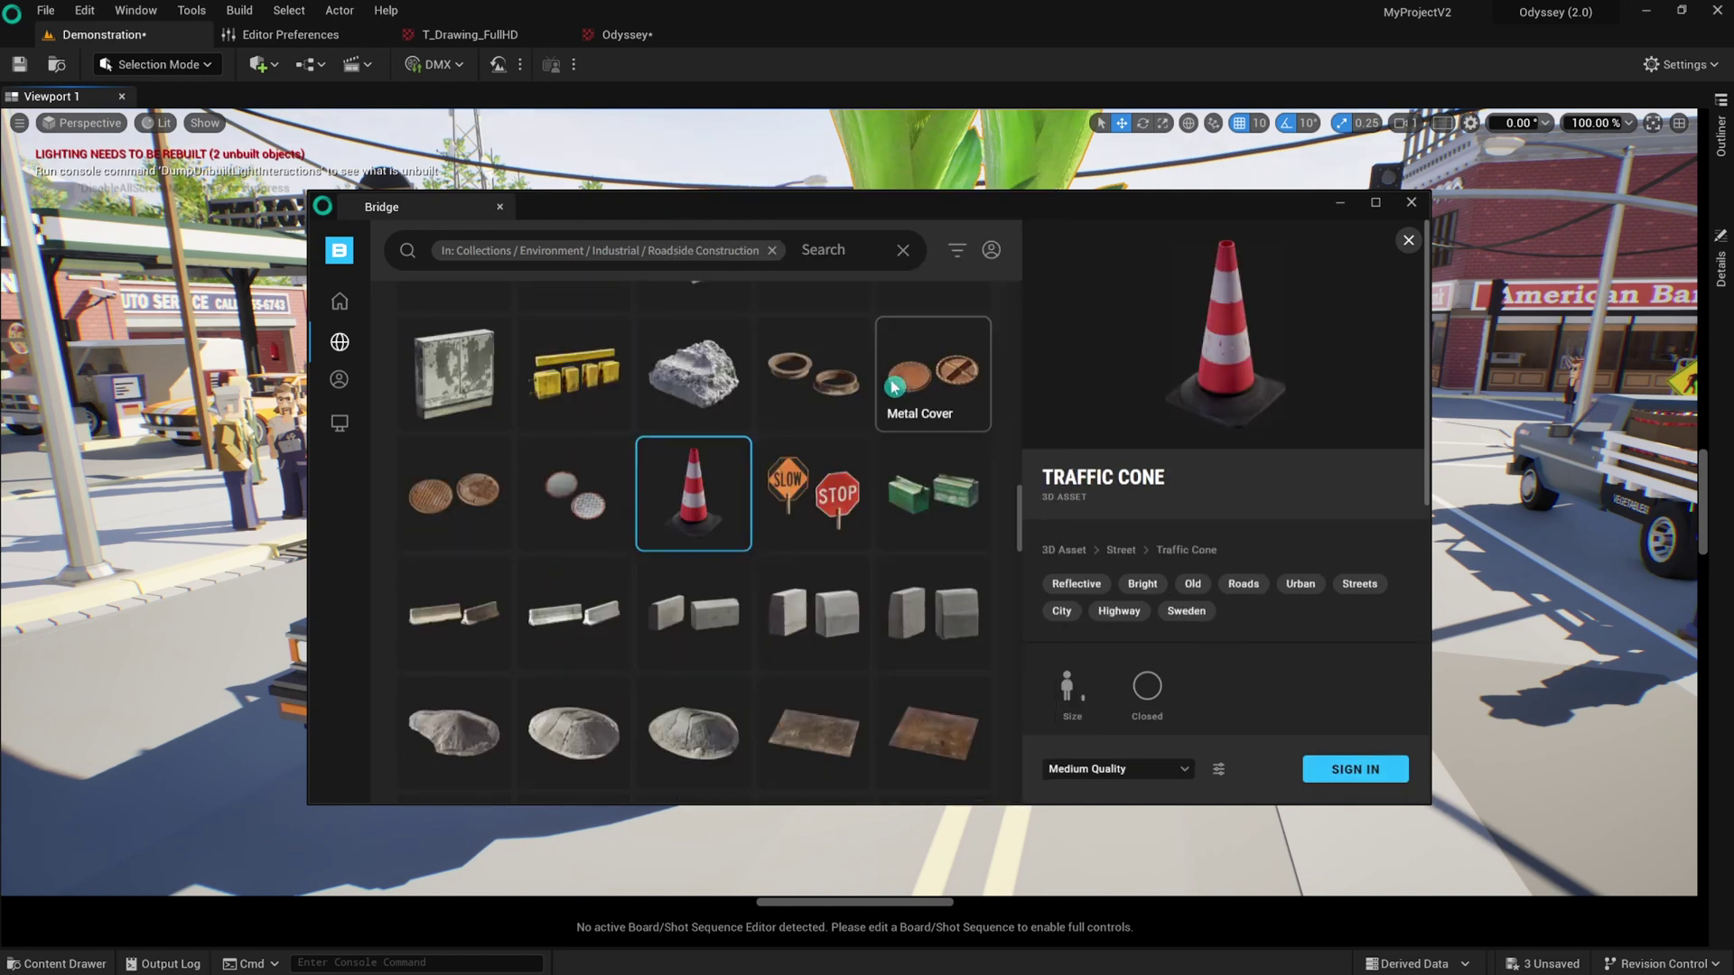
left_click(1157, 772)
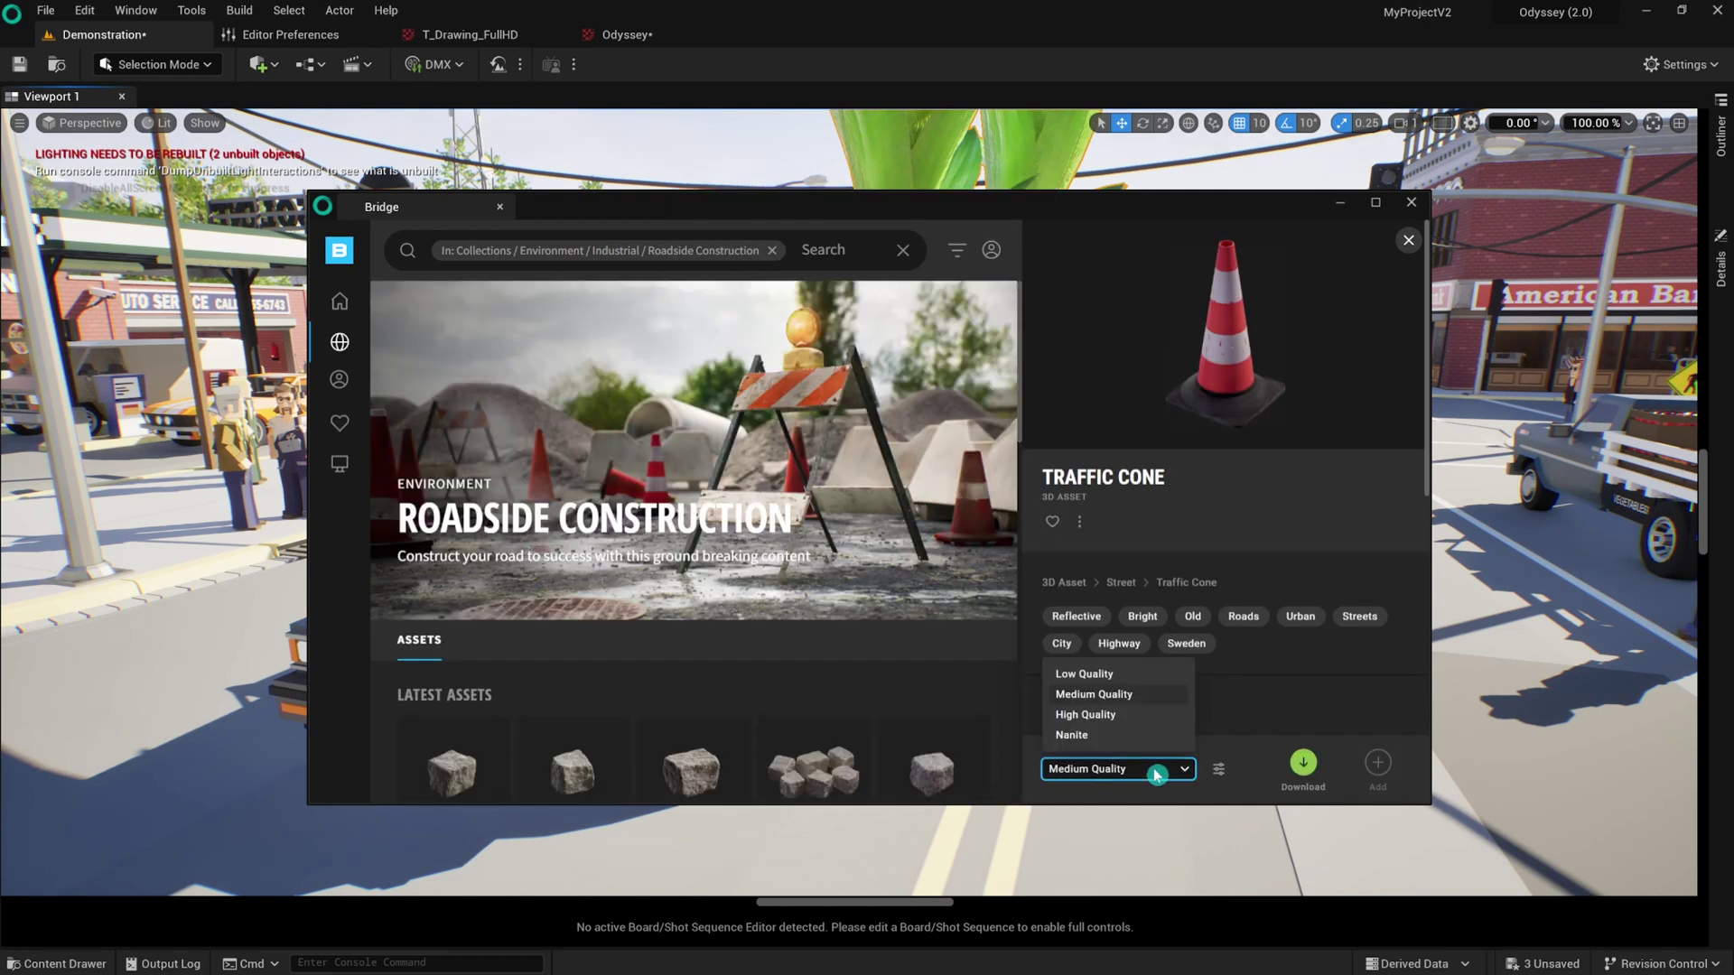
left_click(1145, 715)
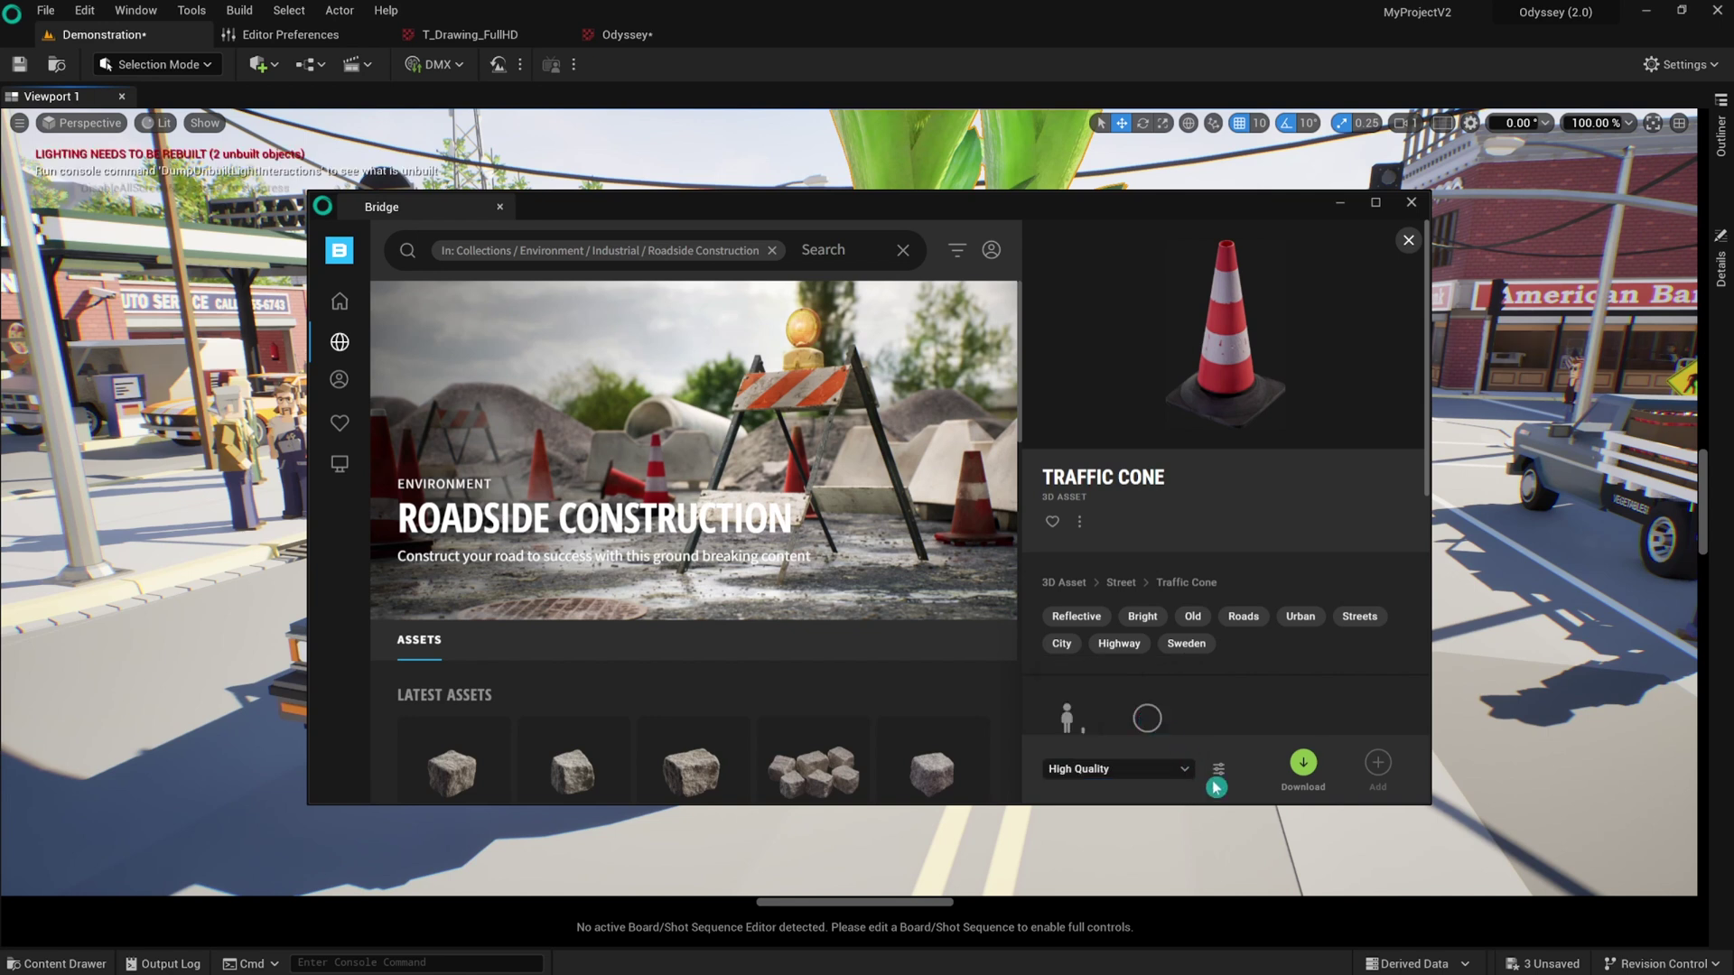
left_click(1306, 768)
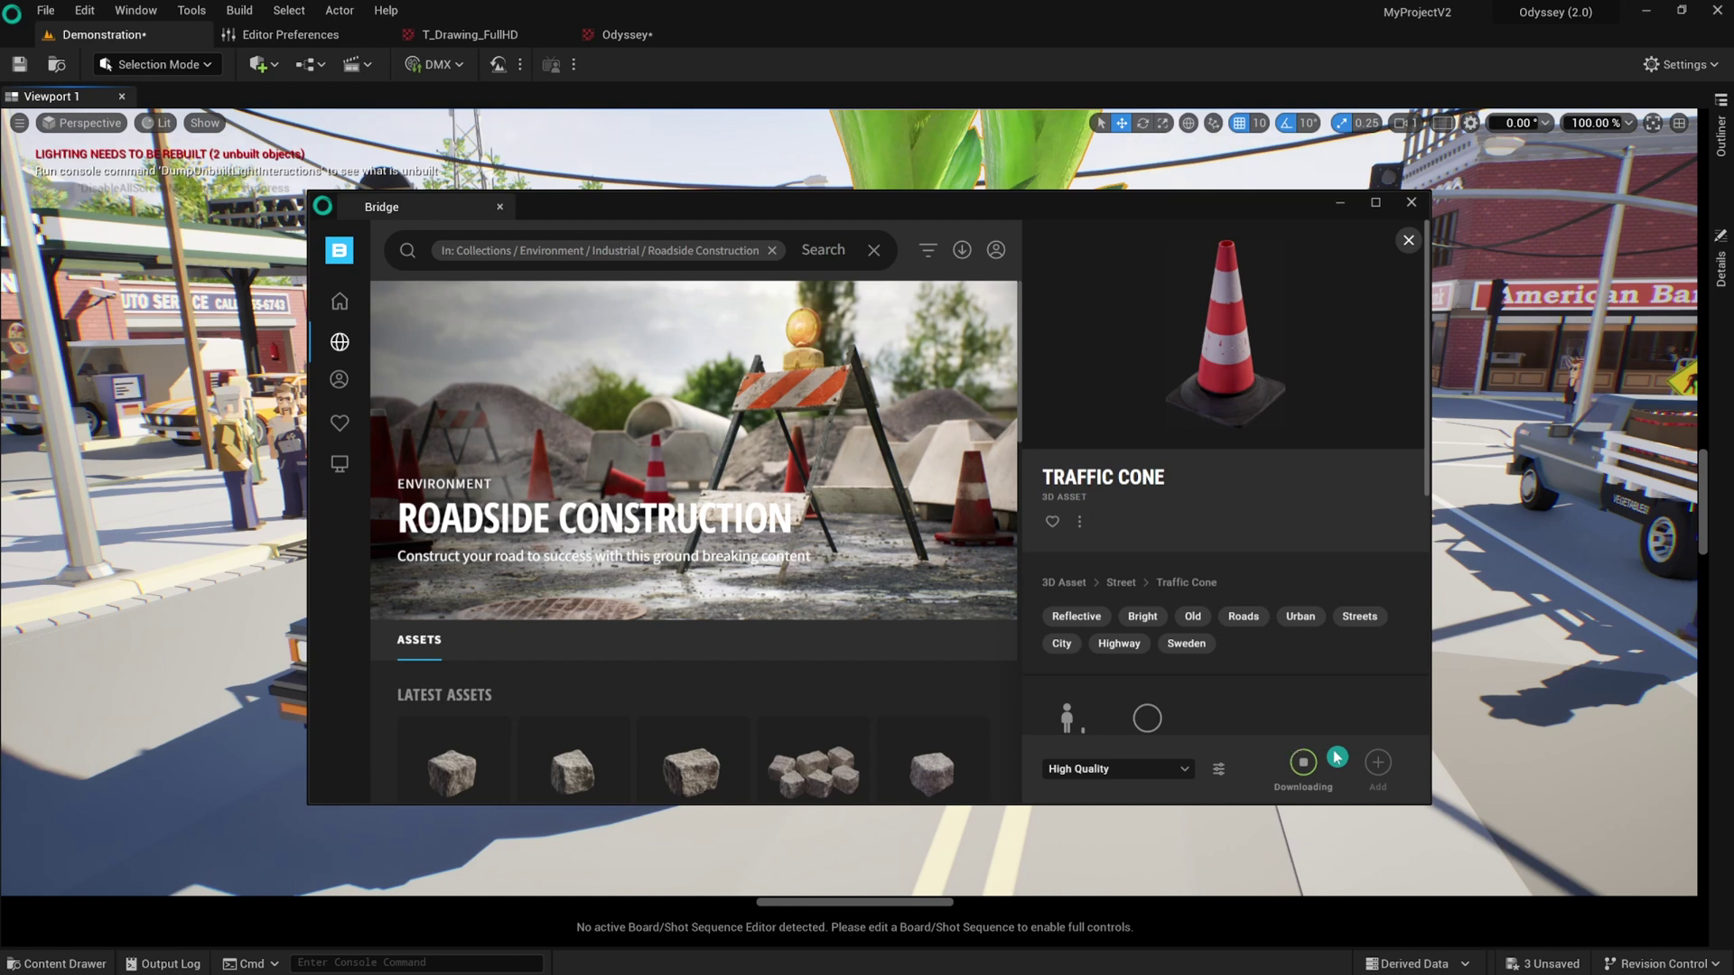
left_click(1378, 765)
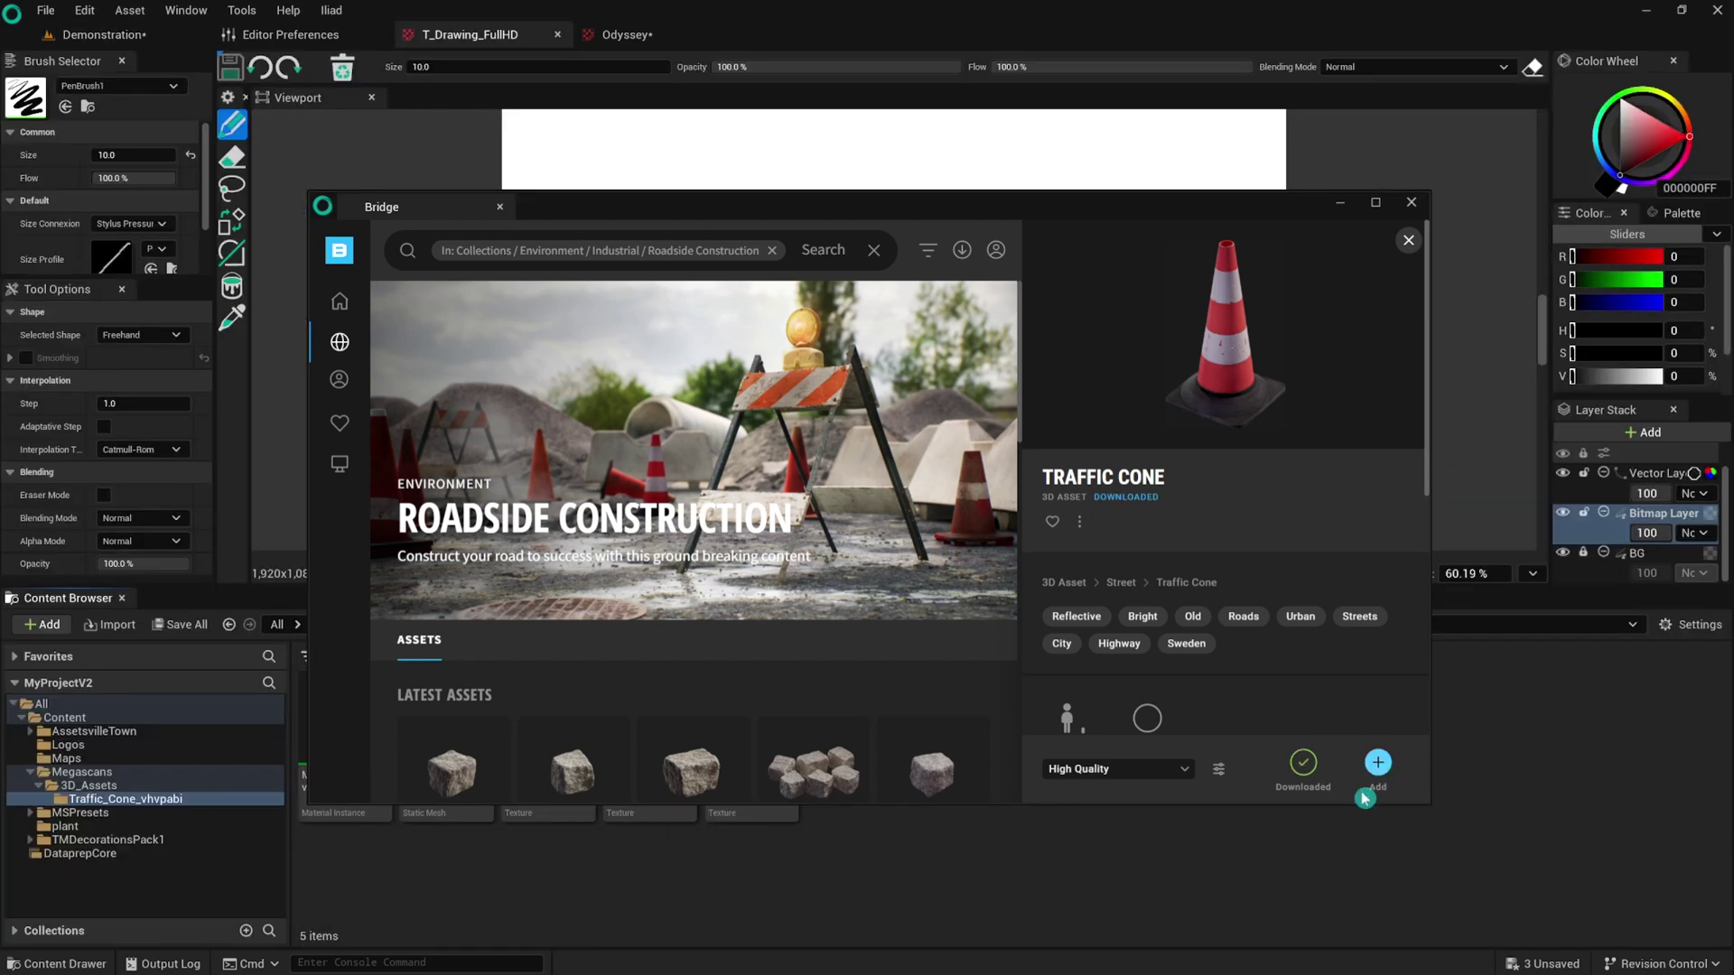
In the Demonstration level, drag the Megascans traffic cone onto the street, scale it, and frame it.
left_click(1412, 201)
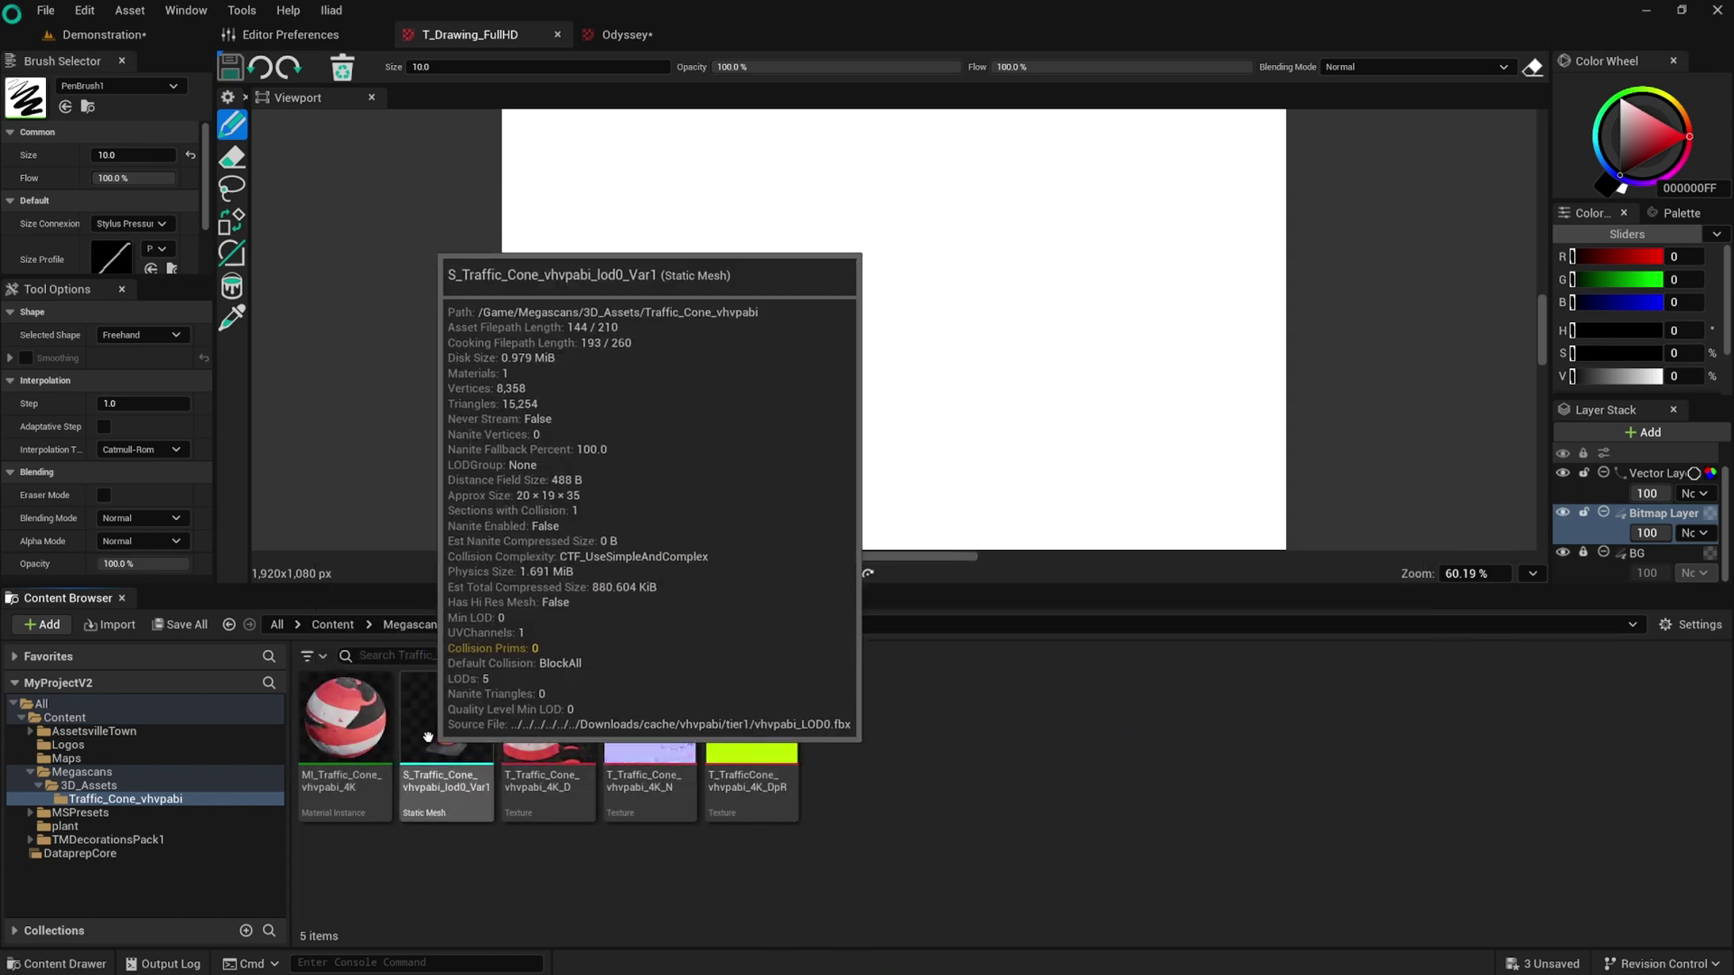
left_click(104, 35)
left_click(57, 964)
left_click(767, 784)
double_click(767, 784)
left_click_drag(484, 750, 947, 387)
key("r")
key("f")
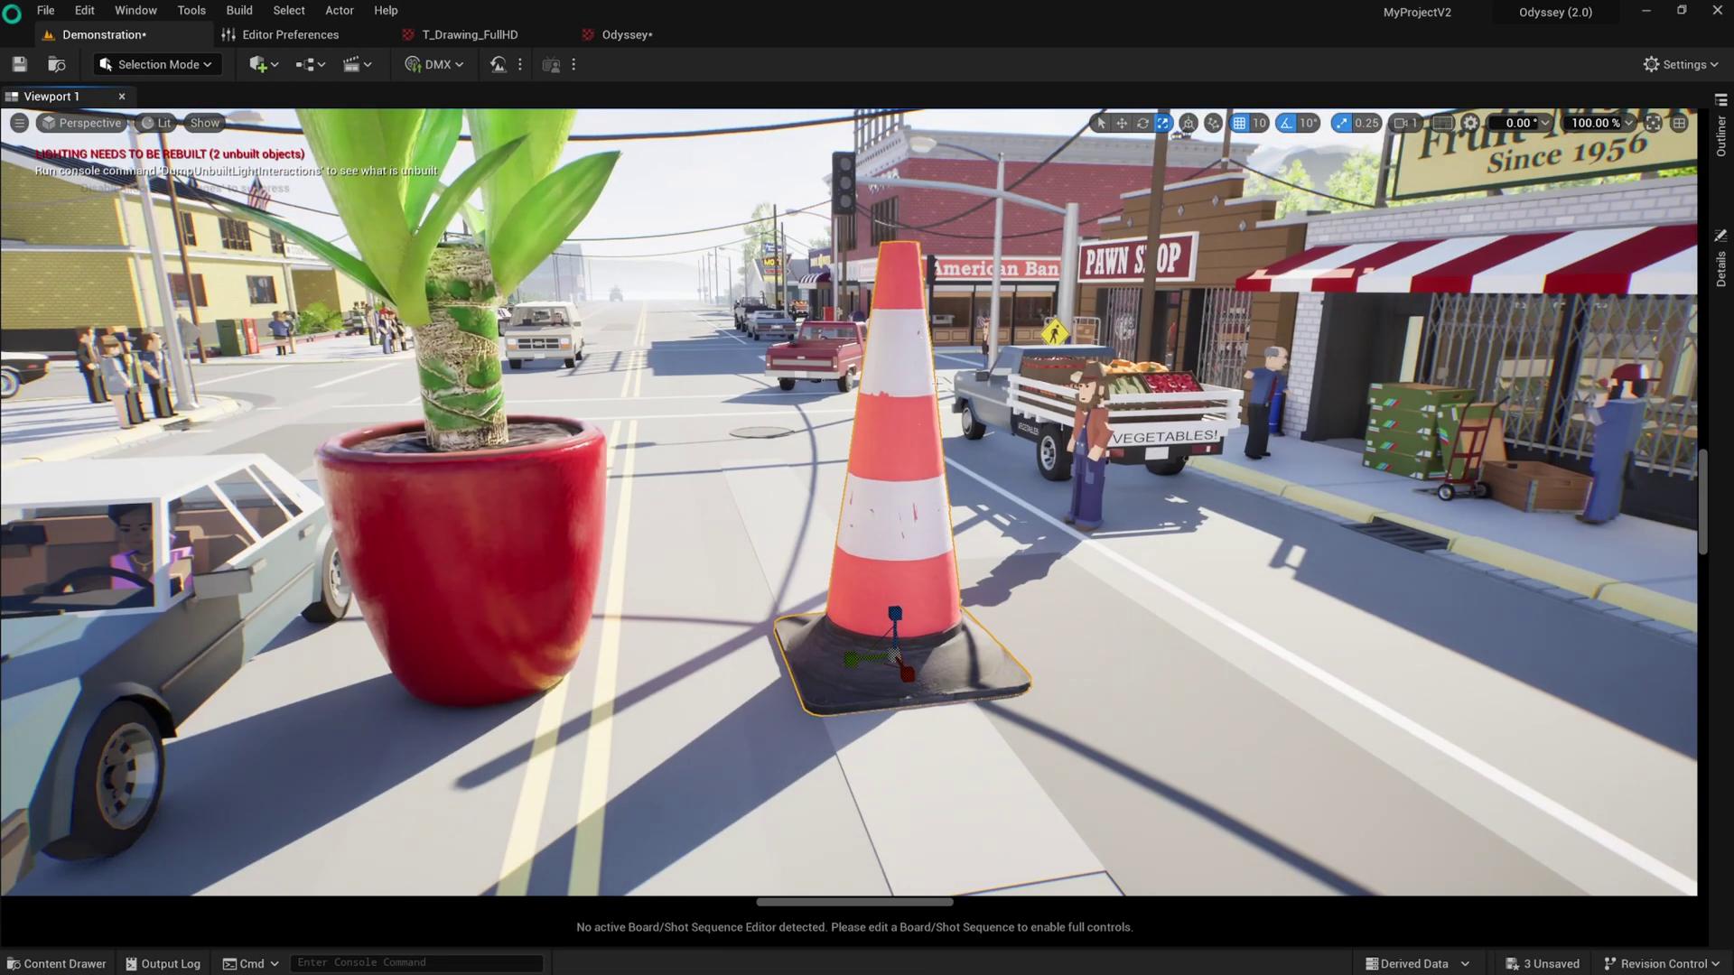